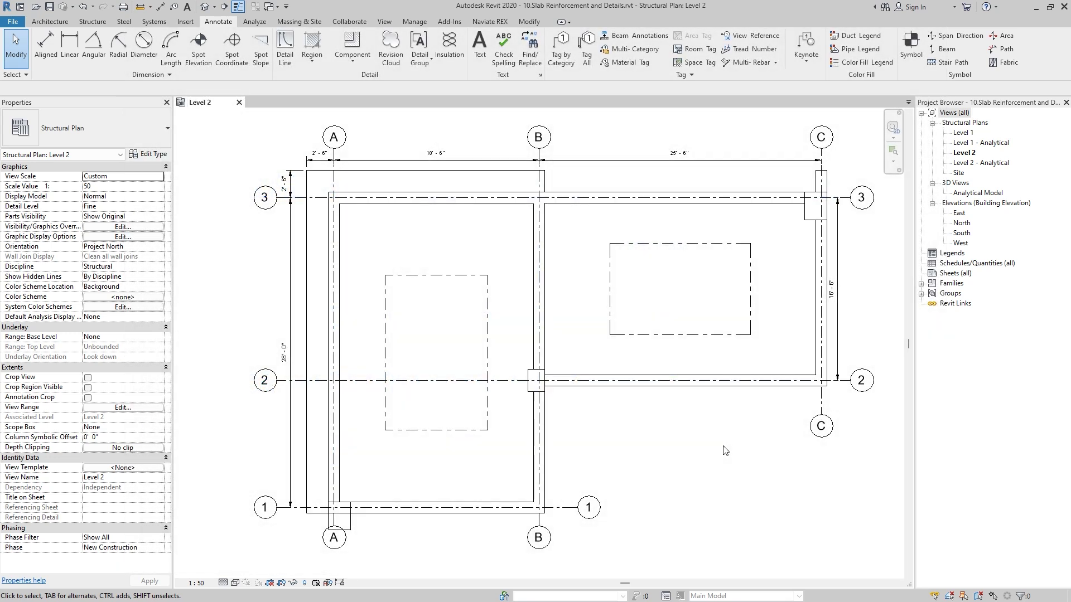
# - Create area reinforcement in the foundation slab with a 21' 6" by 31' 0" rectangular boundary covering the slab portion between grids A and B
pyautogui.click(377, 175)
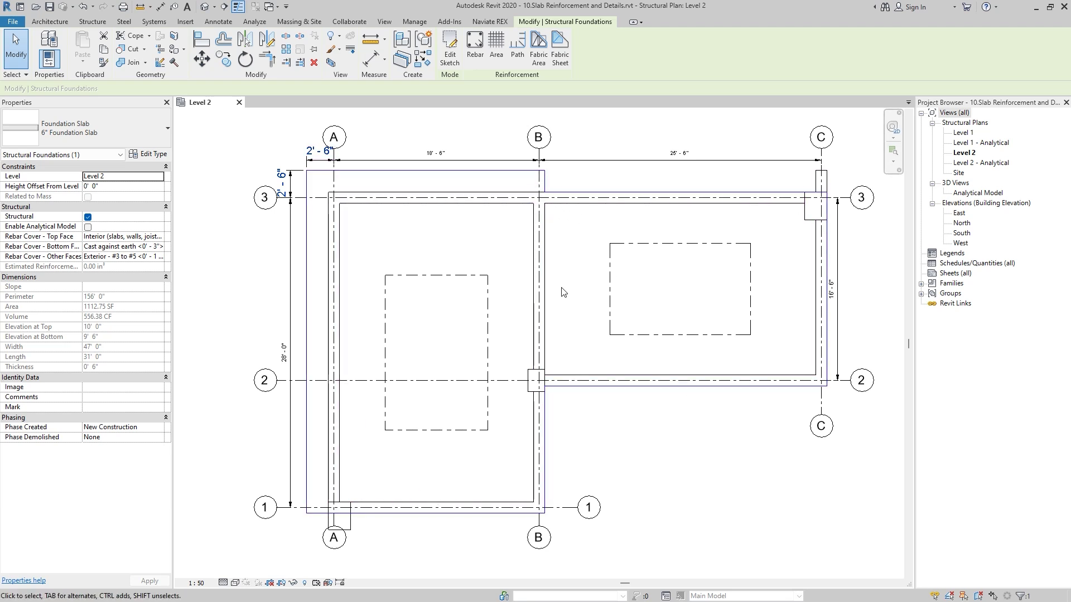
pyautogui.press('Escape')
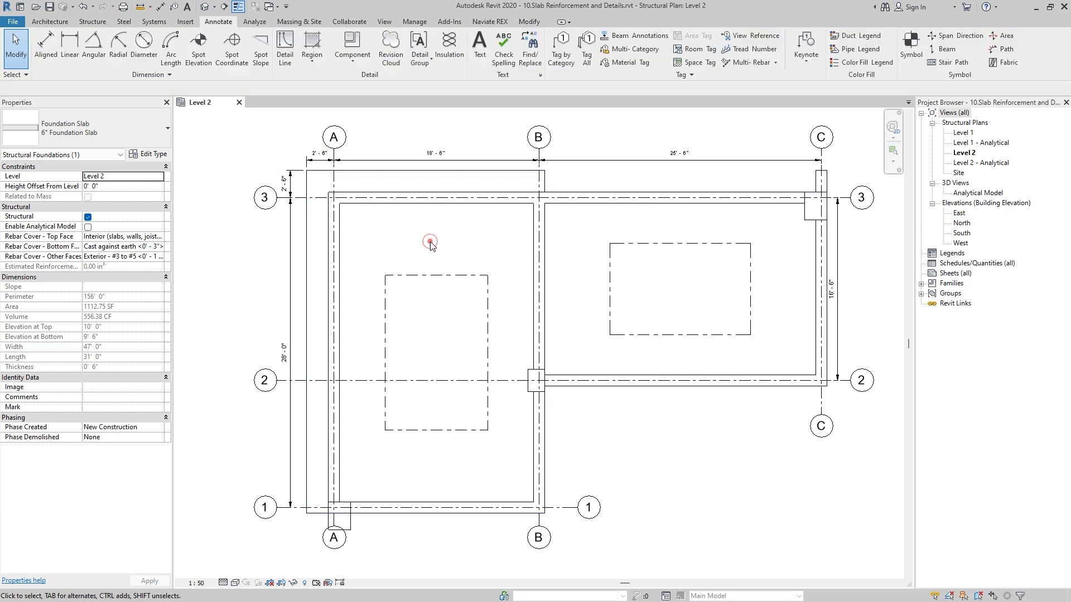
pyautogui.click(489, 173)
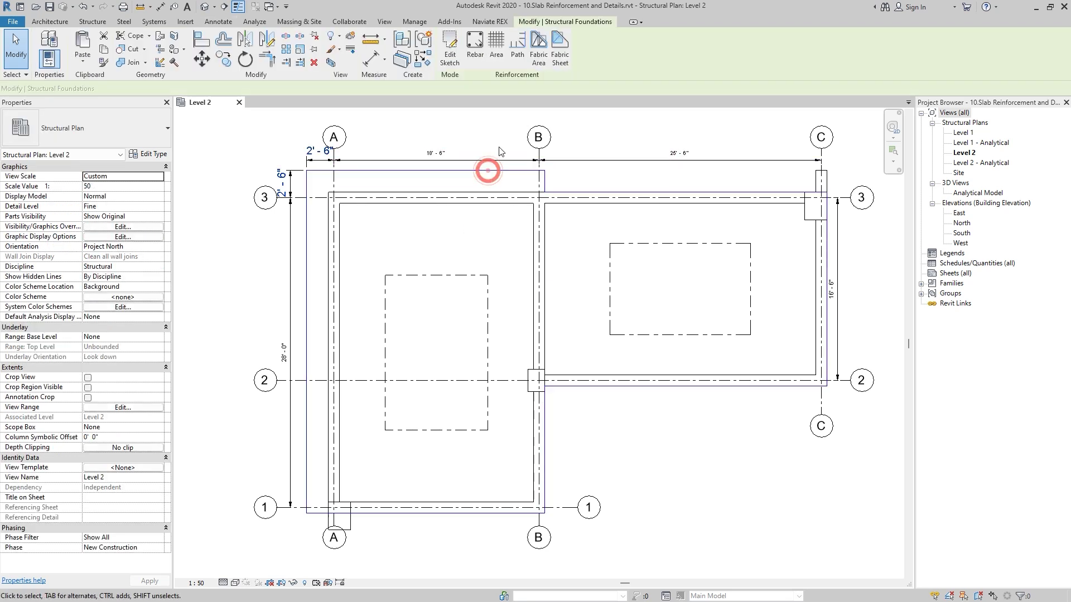
pyautogui.click(496, 44)
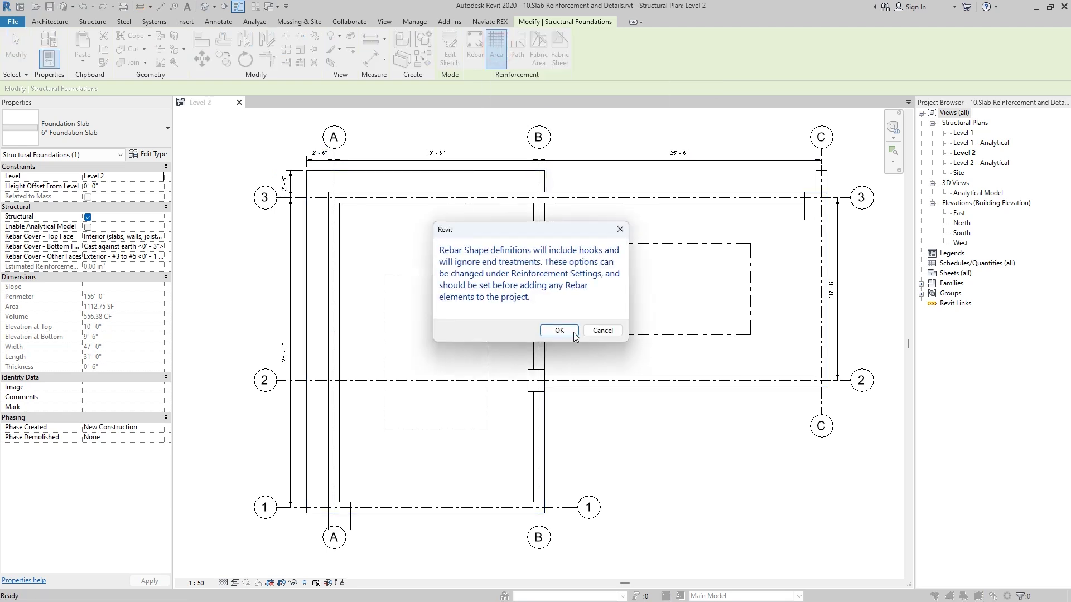
pyautogui.click(558, 330)
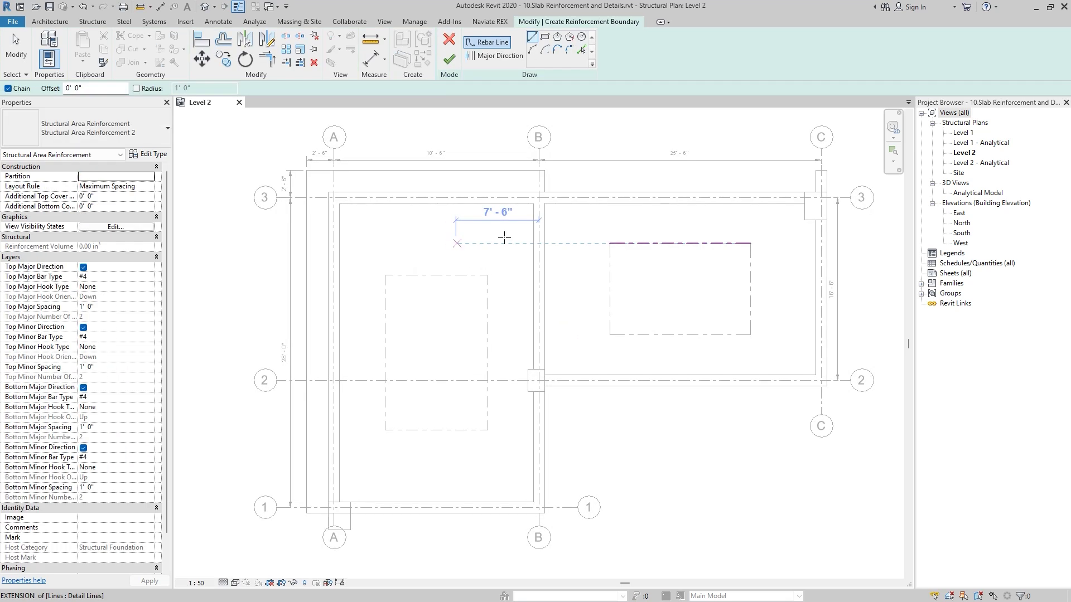
pyautogui.click(546, 38)
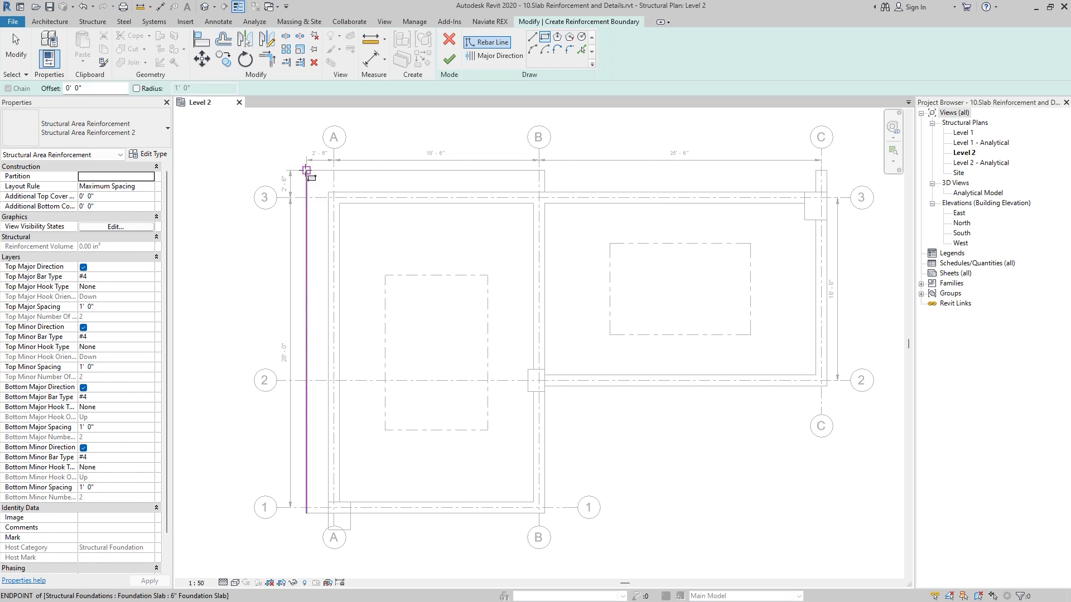
pyautogui.click(306, 170)
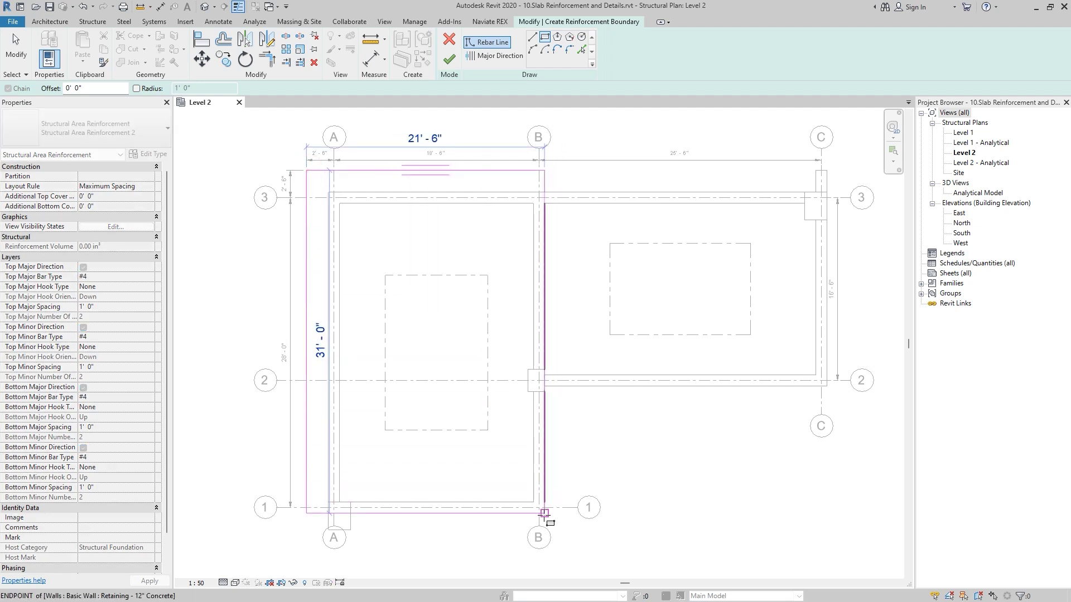
pyautogui.click(544, 513)
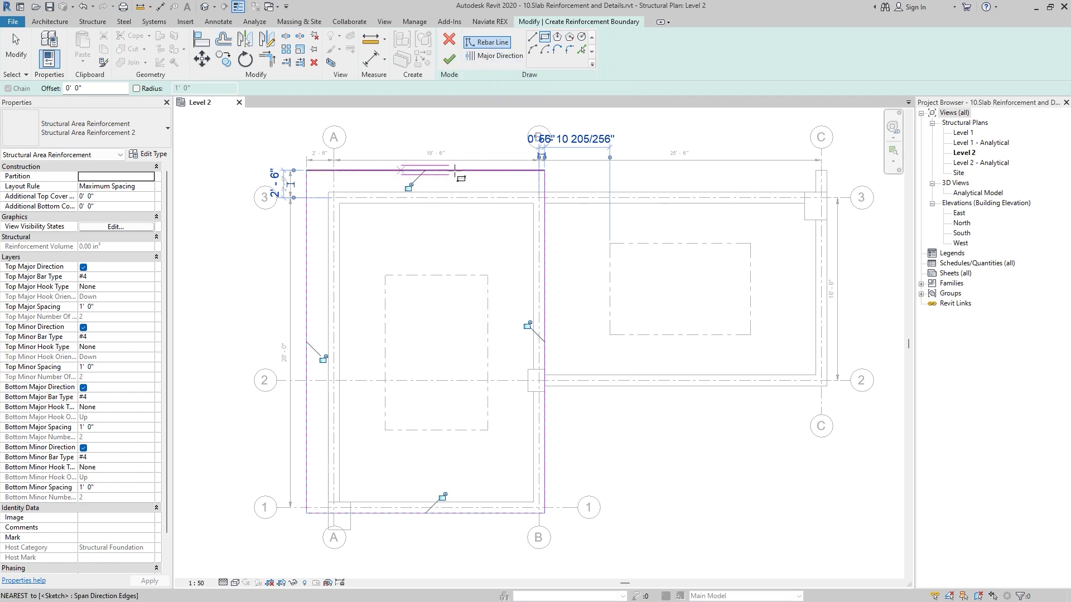
pyautogui.click(454, 63)
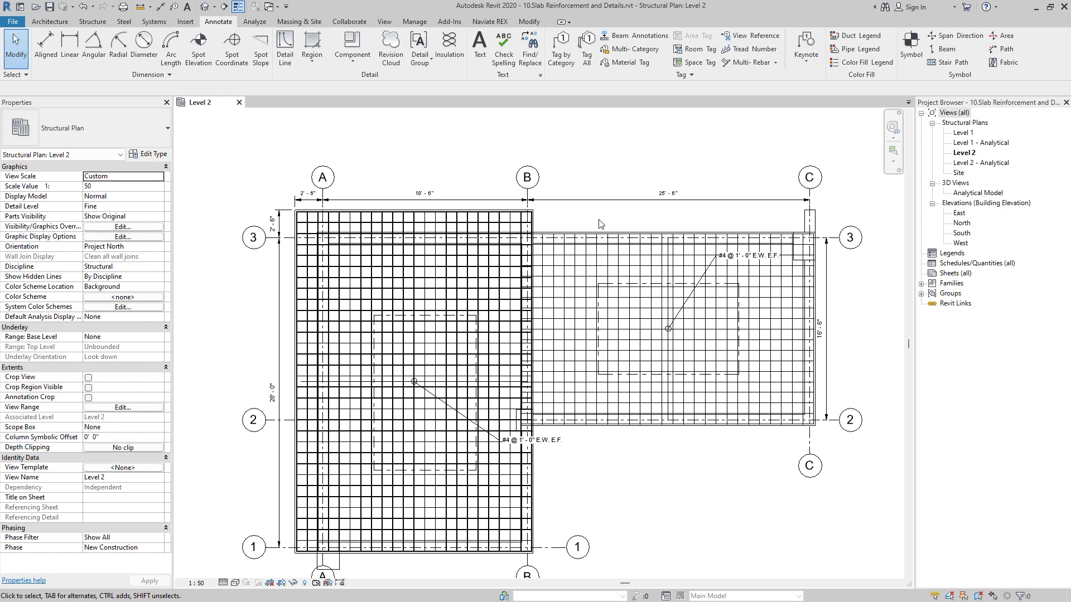
# - Disable the top major and top minor direction layers for the area reinforcement between grids B and C
pyautogui.click(628, 234)
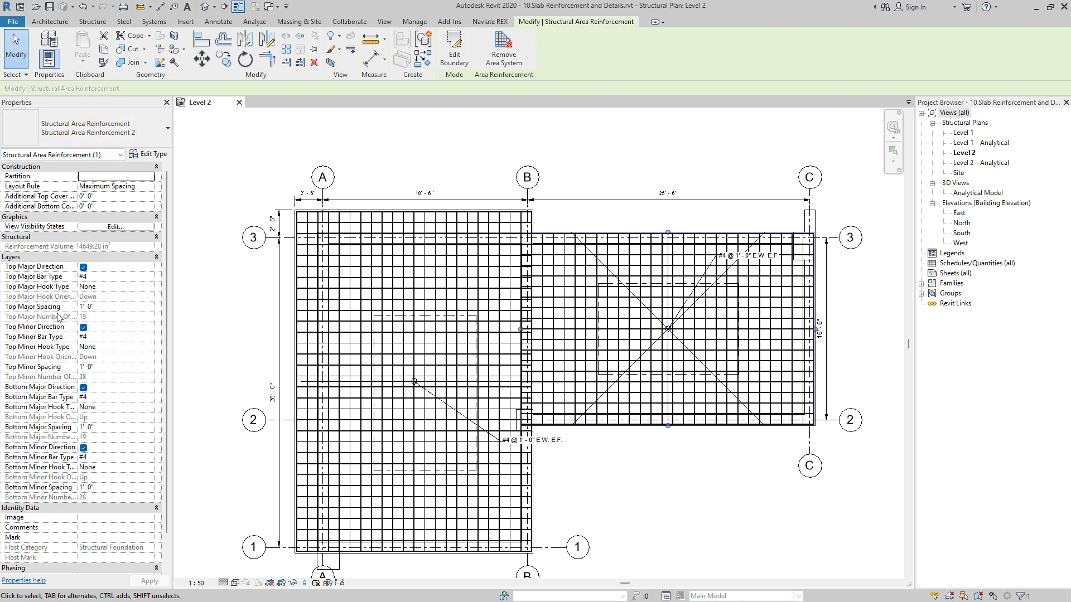
pyautogui.click(84, 267)
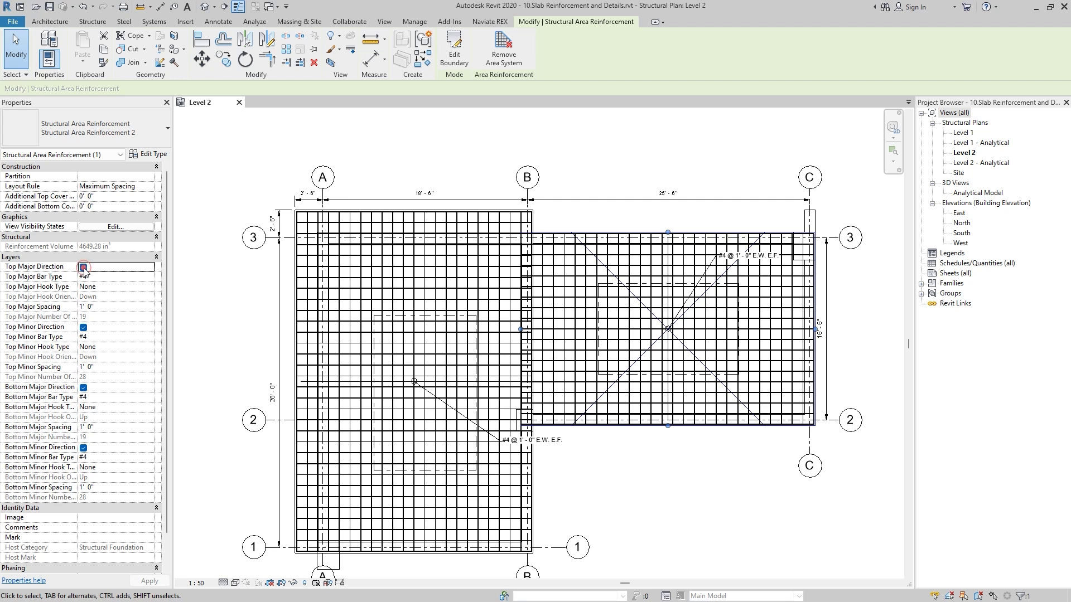
pyautogui.click(84, 328)
pyautogui.scroll(-1, 110, 379)
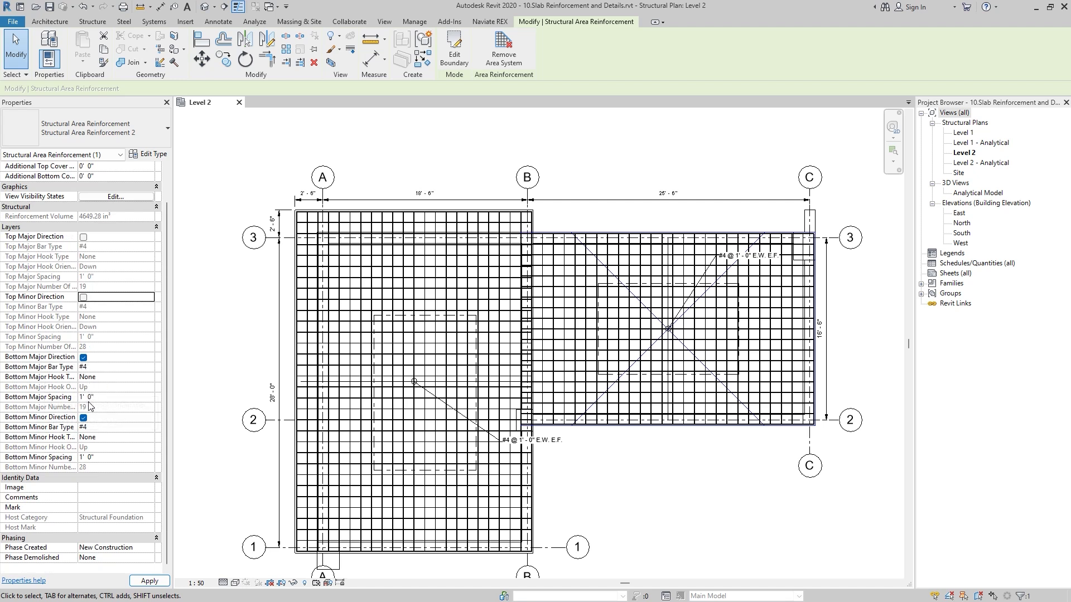
# - Set the bottom major spacing to 9" and the bottom minor spacing to 10" for the area reinforcement between grids B and C
pyautogui.click(103, 398)
pyautogui.write('9')
pyautogui.press('Return')
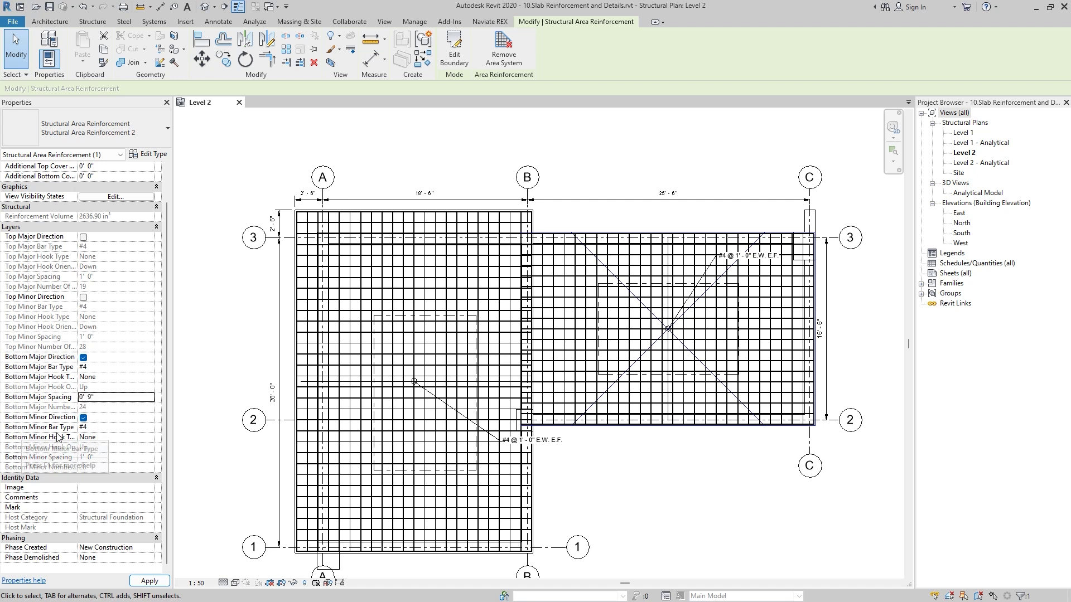
pyautogui.click(100, 458)
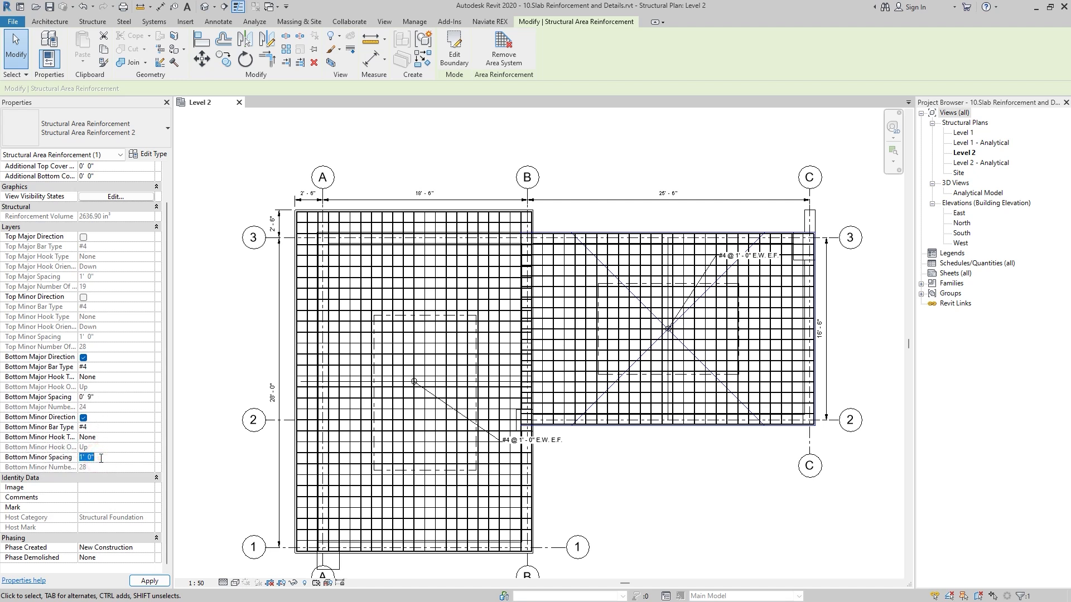
pyautogui.write('10"')
pyautogui.press('Return')
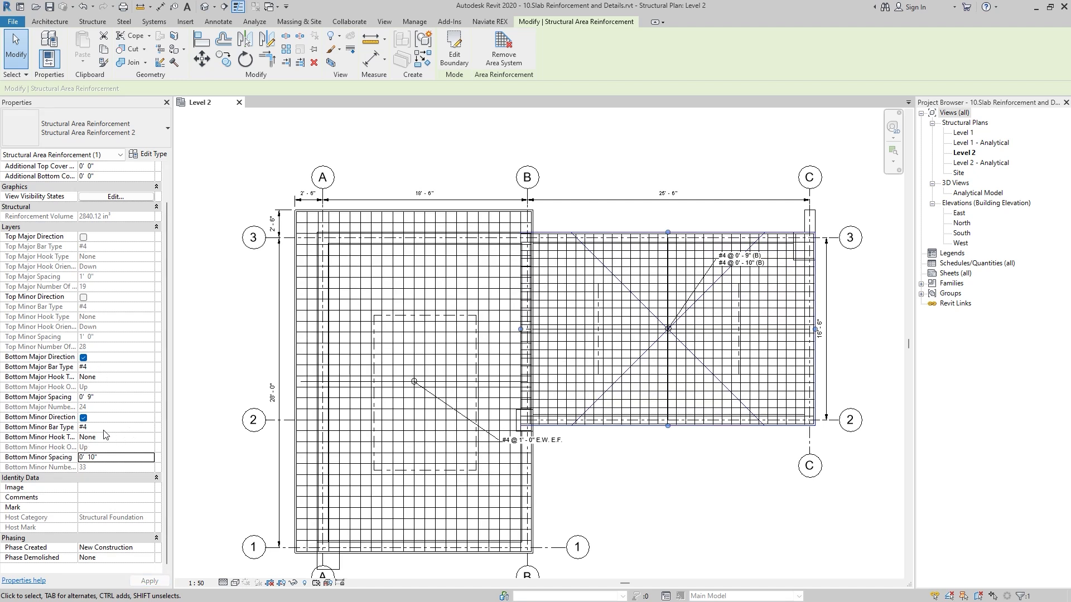
pyautogui.click(223, 379)
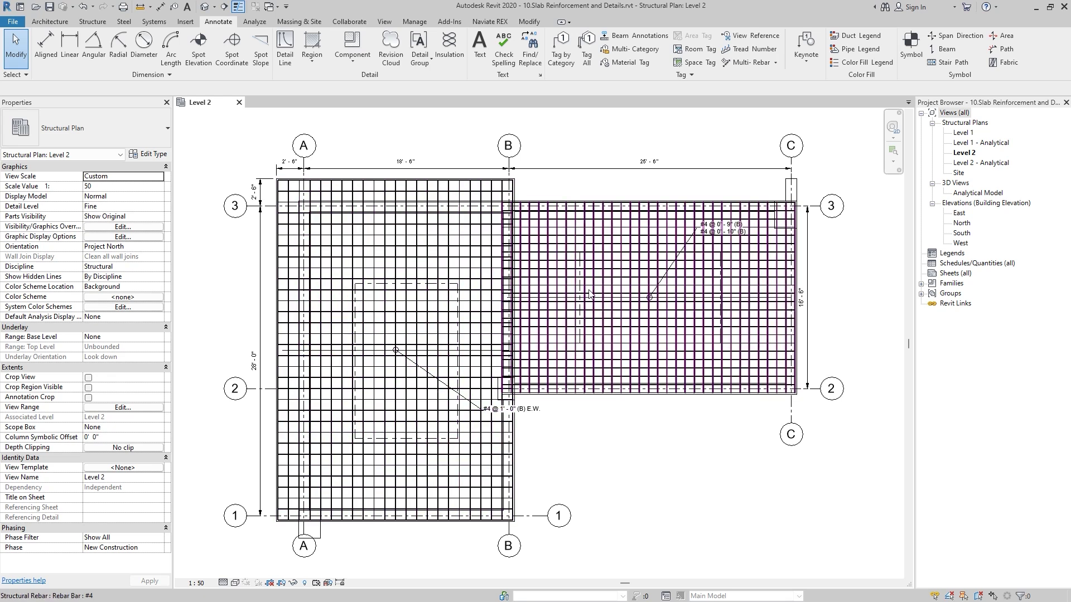
# - Limit the vertical rebar set between grids B and C to display only two adjacent bars just left of the reinforcement symbol
pyautogui.scroll(3, 707, 236)
pyautogui.scroll(4, 635, 234)
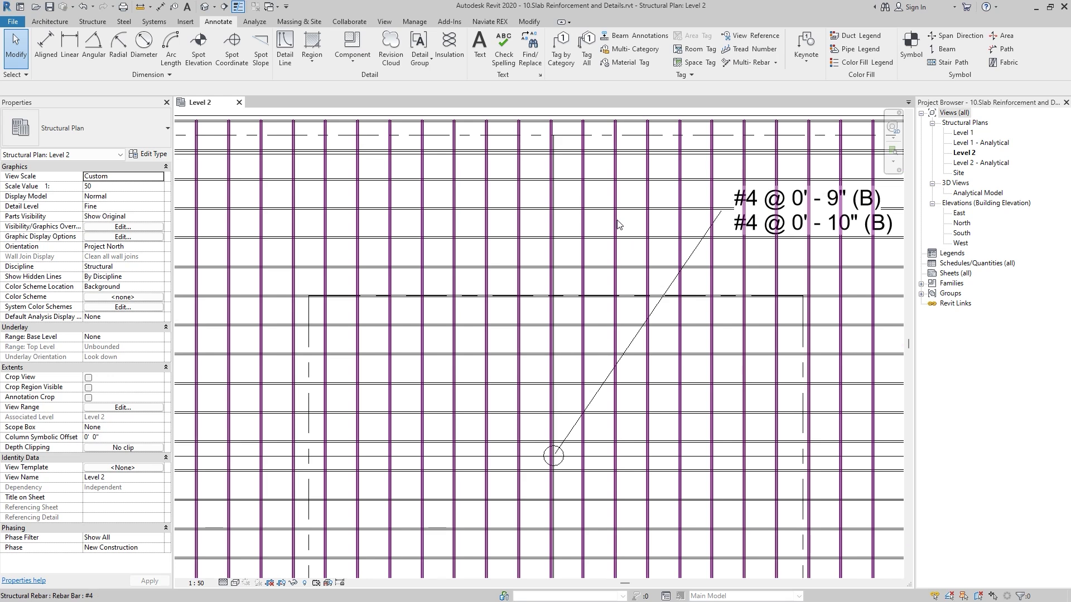
pyautogui.click(617, 225)
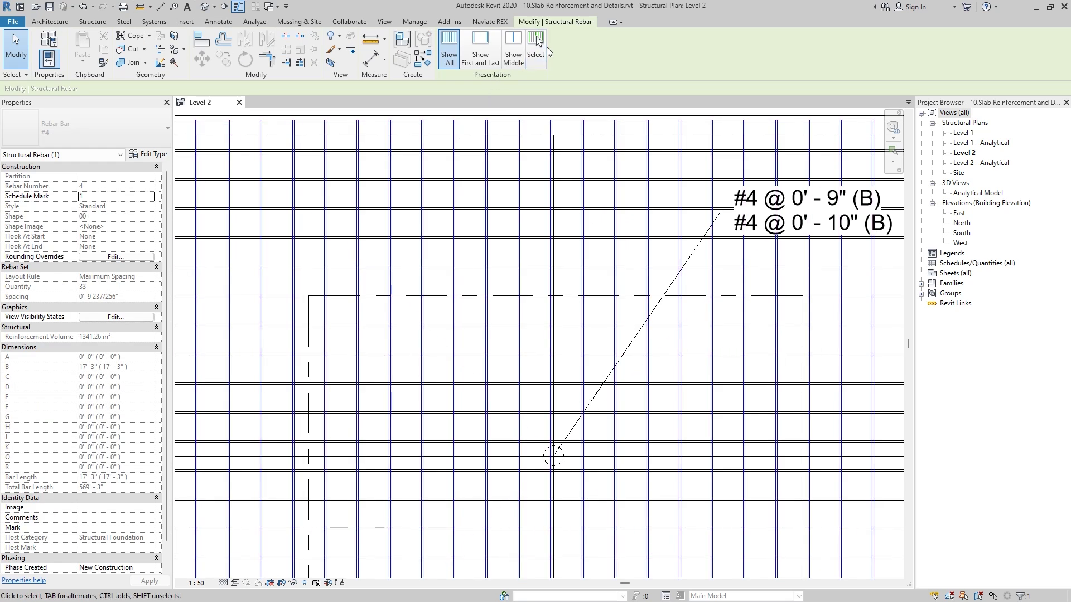
pyautogui.click(536, 45)
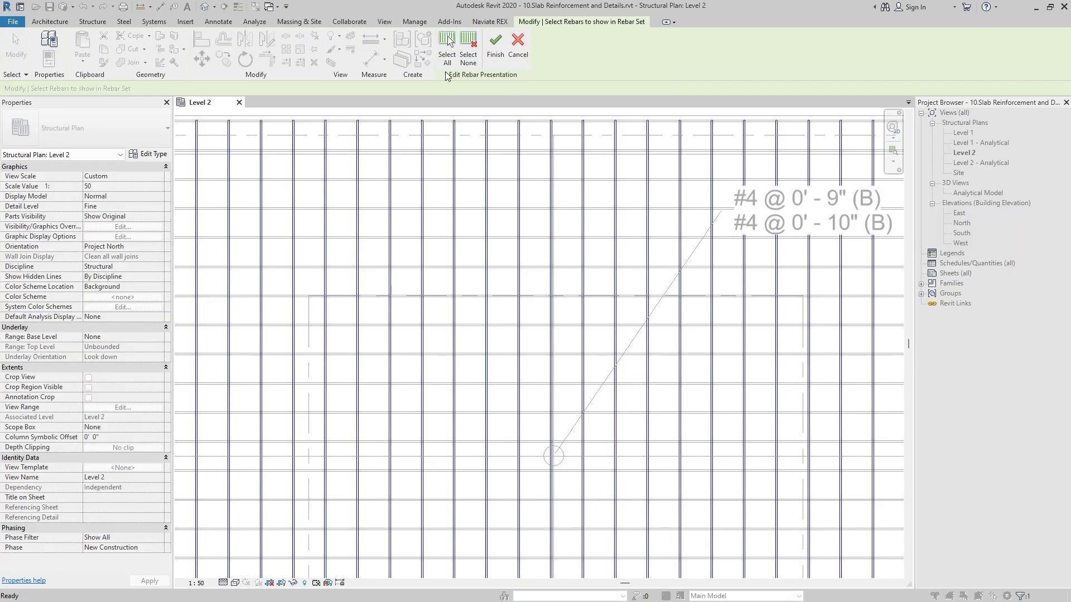
pyautogui.click(469, 53)
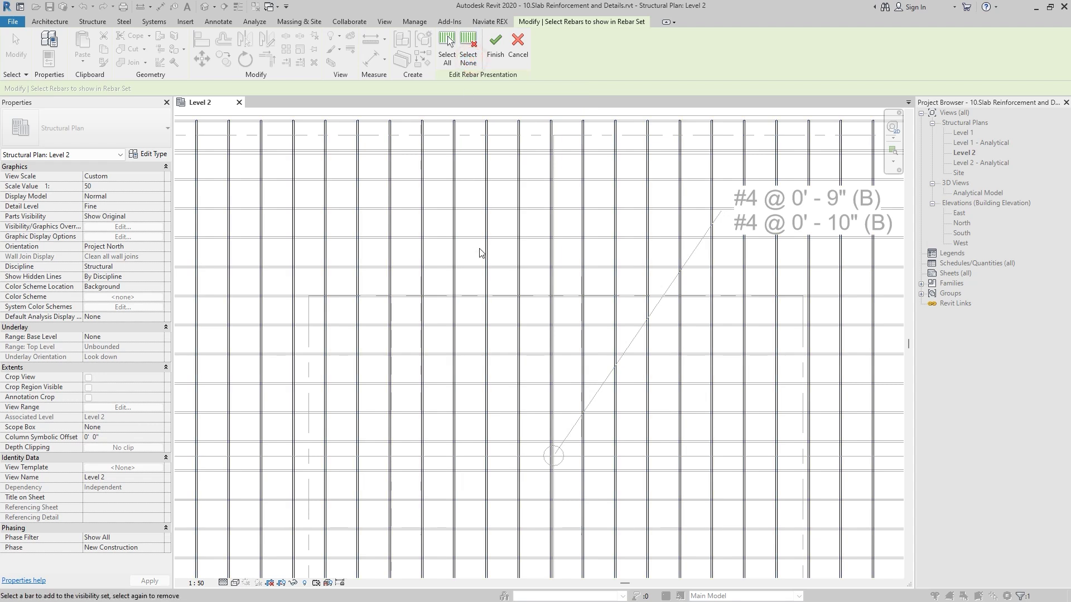
pyautogui.scroll(-3, 480, 253)
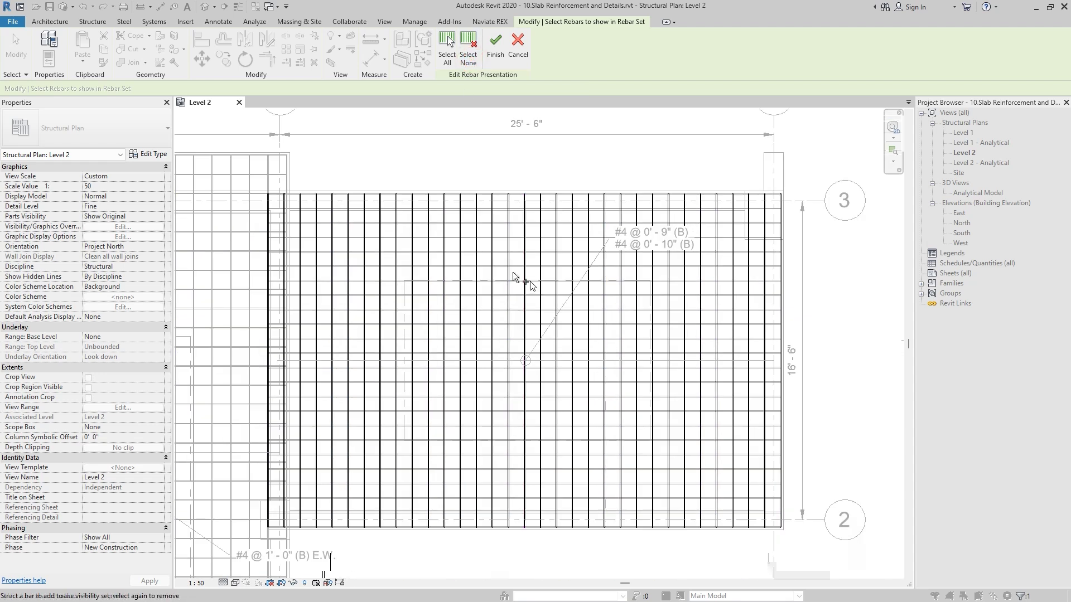
pyautogui.click(460, 303)
pyautogui.click(477, 307)
pyautogui.click(496, 50)
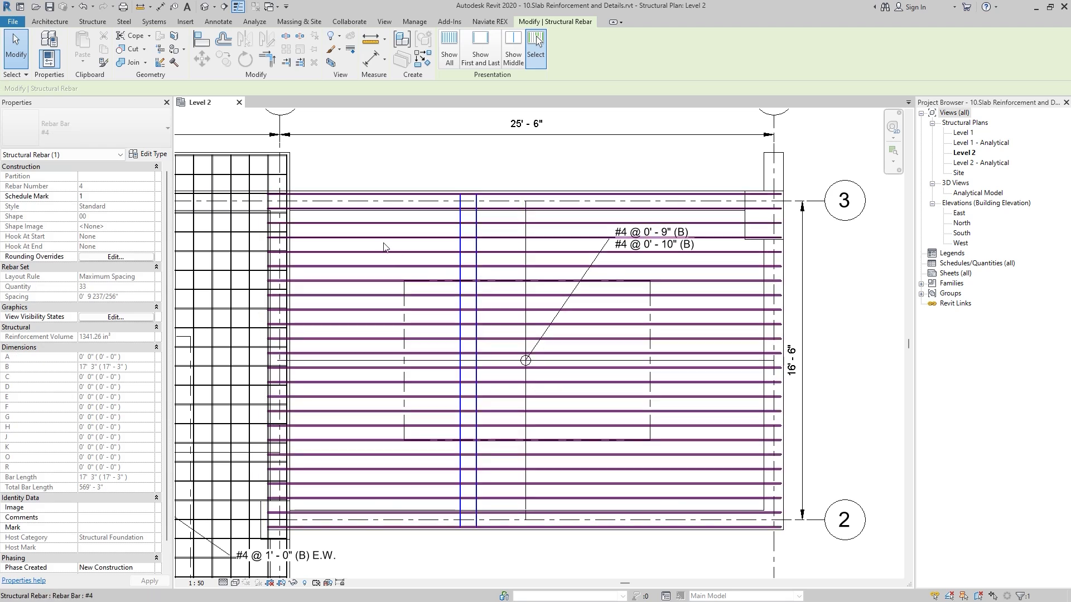
# - Limit the horizontal rebar set between grids B and C to display only two adjacent bars at the dashed rectangle's upper edge
pyautogui.click(349, 225)
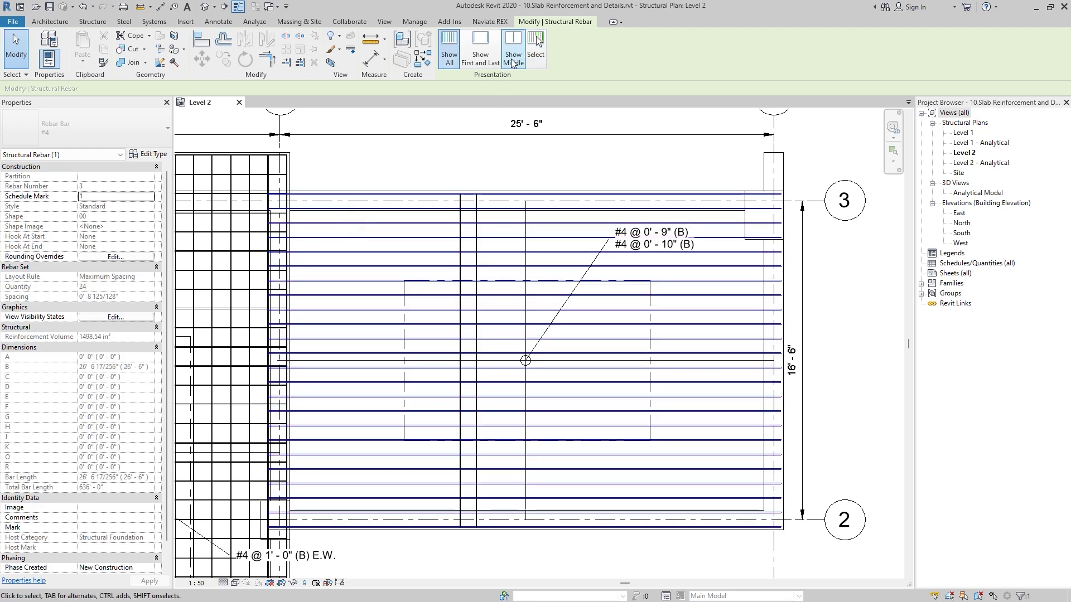
pyautogui.click(534, 49)
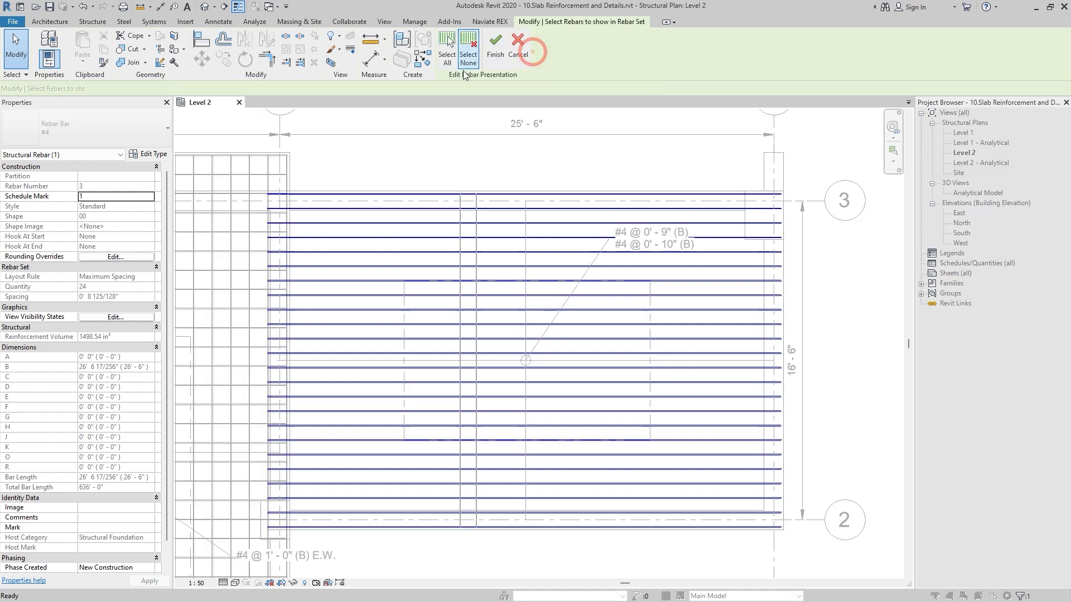
pyautogui.click(467, 59)
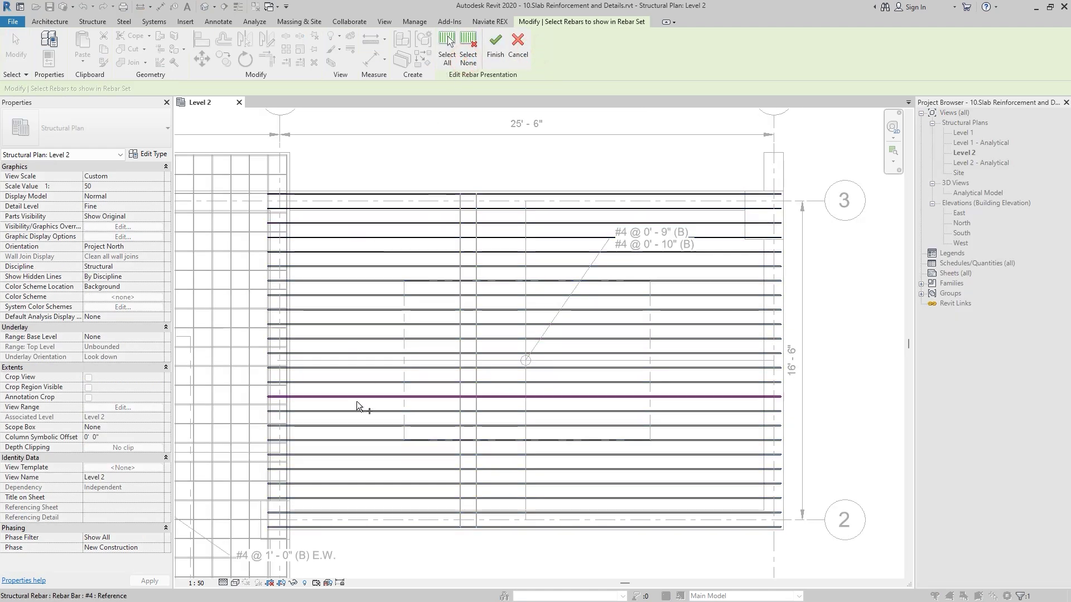
pyautogui.click(349, 281)
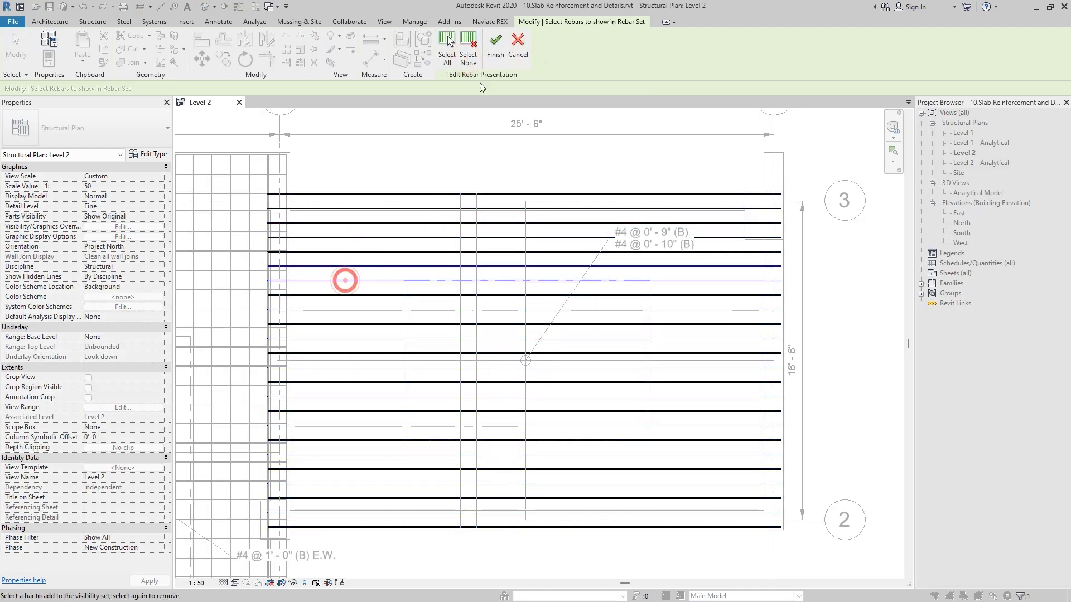
pyautogui.click(495, 51)
pyautogui.press('Escape')
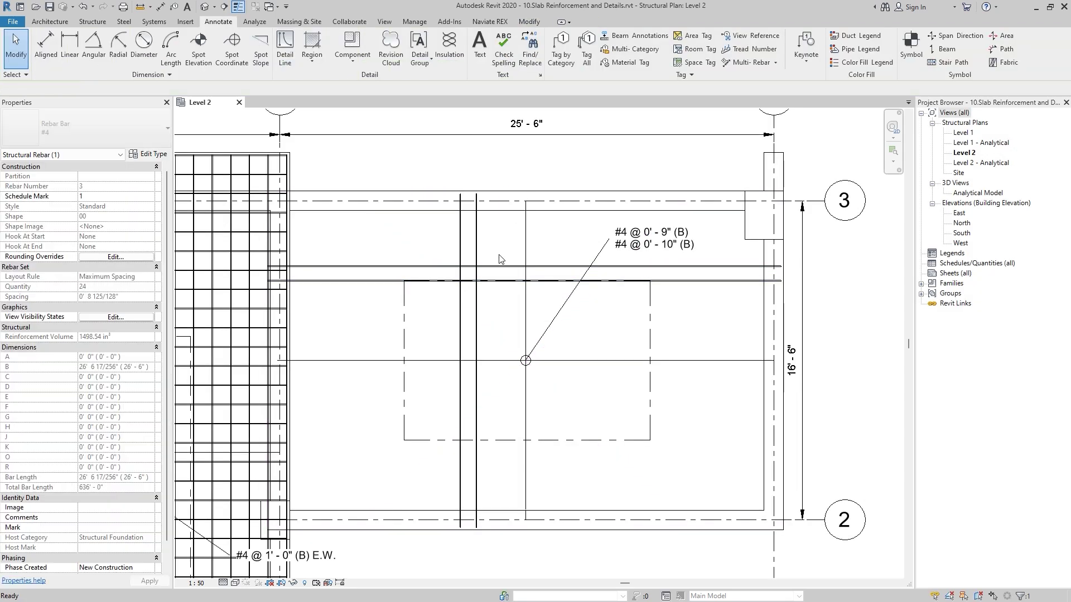
# - Start path reinforcement on the foundation slab and sketch its path along the full upper slab edge above grid 3, between grids A and B
pyautogui.press('z')
pyautogui.press('f')
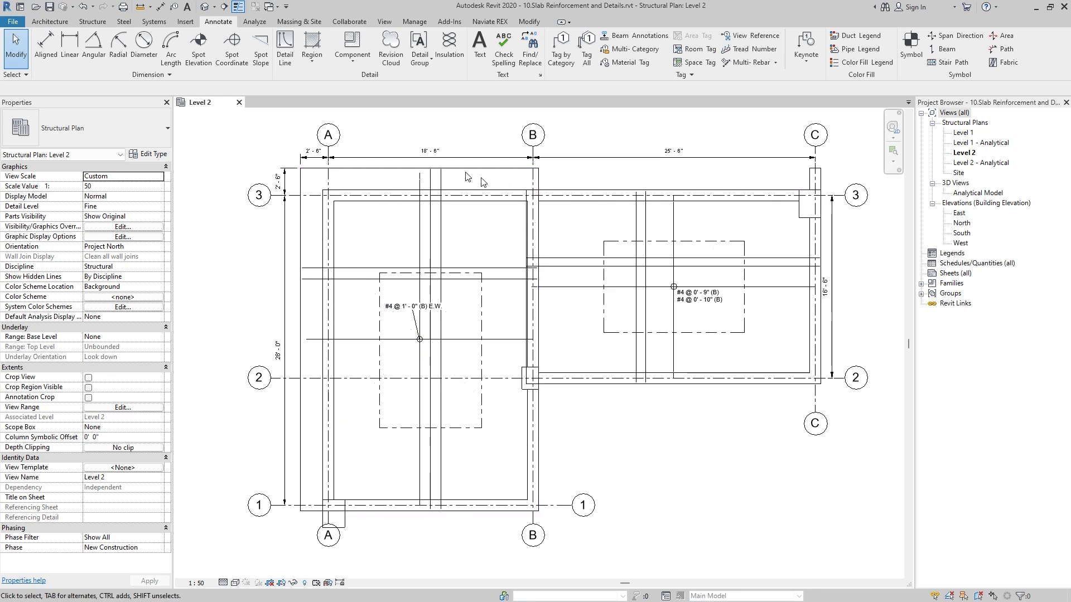
pyautogui.click(92, 21)
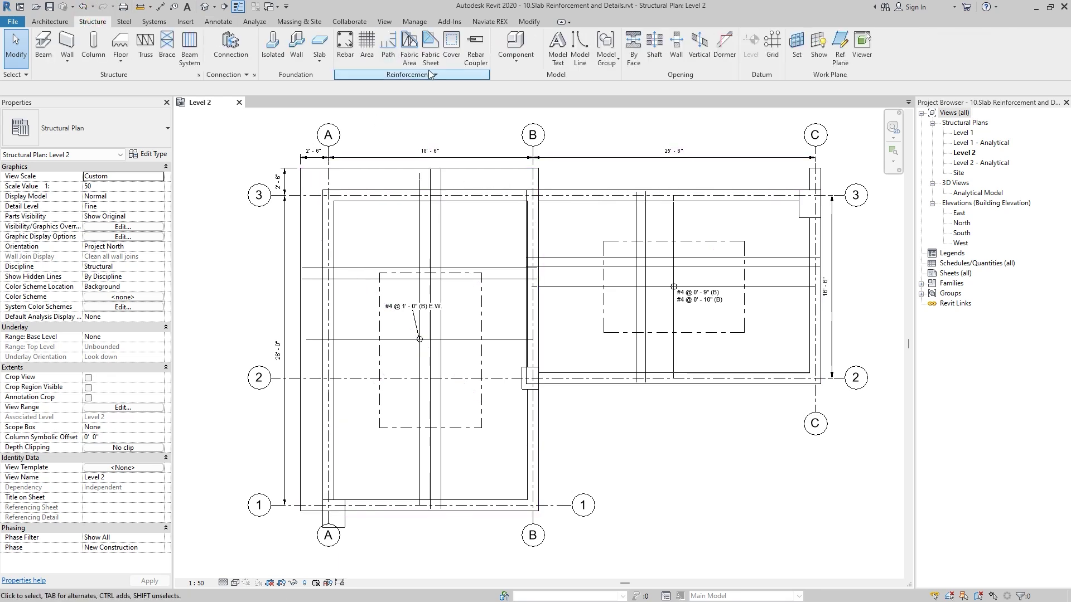
pyautogui.click(390, 55)
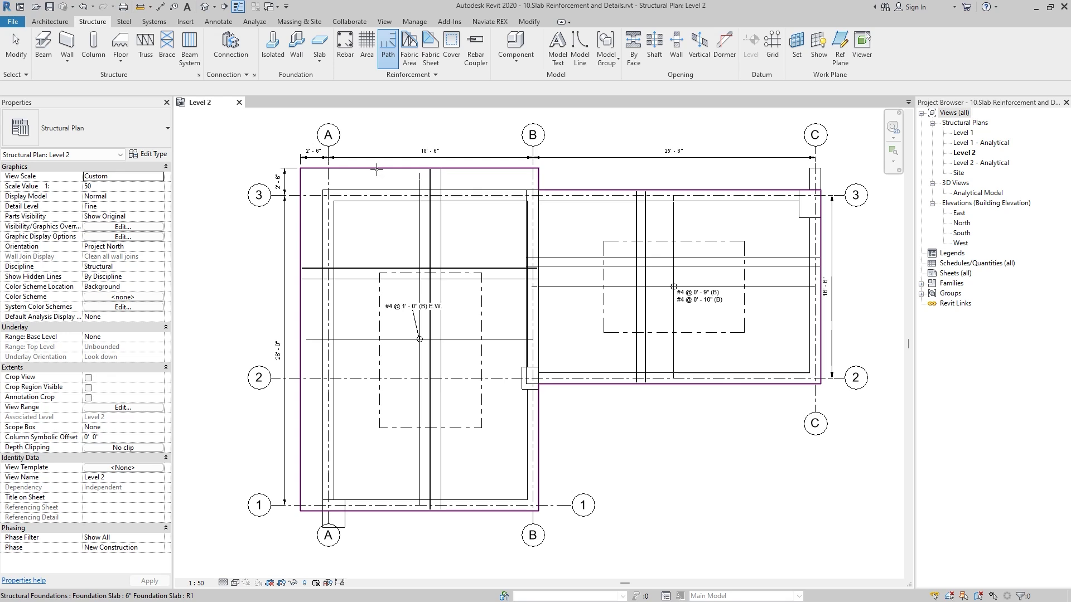
pyautogui.click(377, 169)
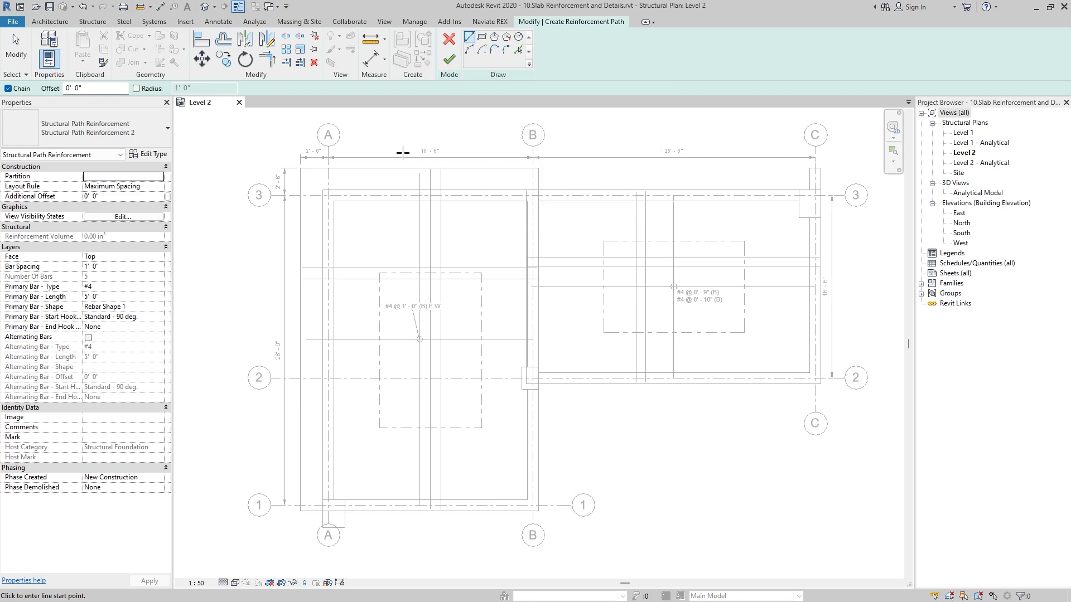
pyautogui.scroll(2, 335, 163)
pyautogui.click(604, 168)
pyautogui.click(289, 168)
pyautogui.press('Escape')
pyautogui.scroll(-3, 403, 273)
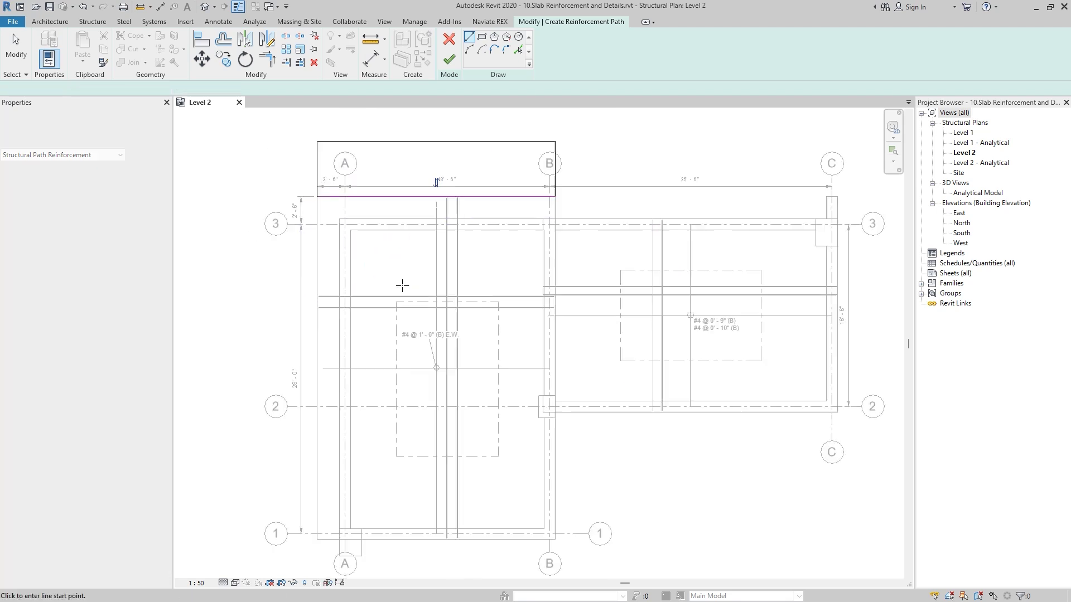
# - Flip the path reinforcement along the upper slab edge so that its bars extend inward into the slab
pyautogui.scroll(3, 354, 182)
pyautogui.press('Escape')
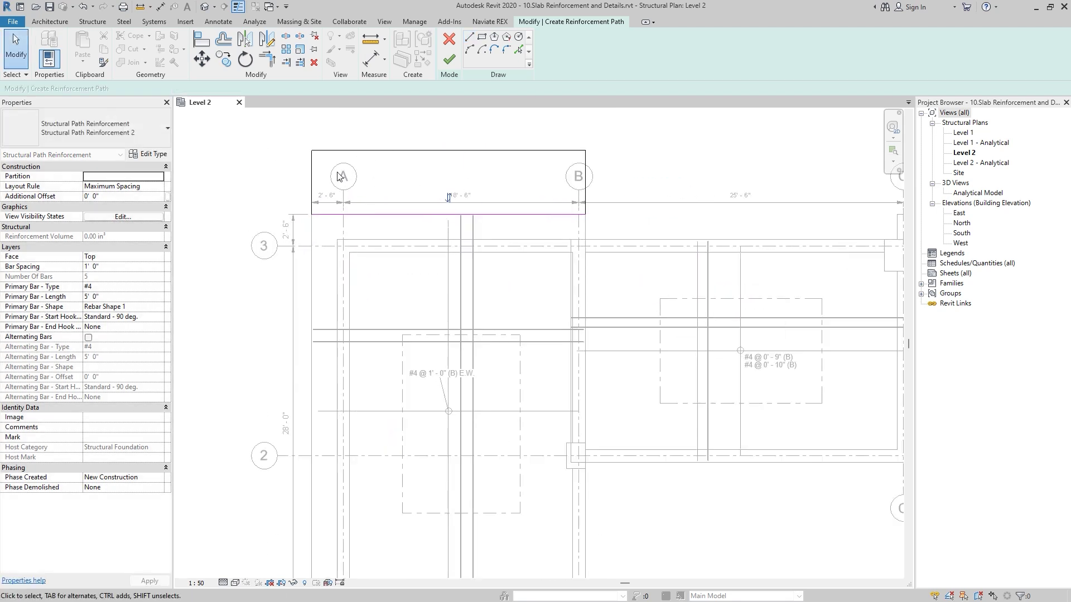
pyautogui.click(448, 199)
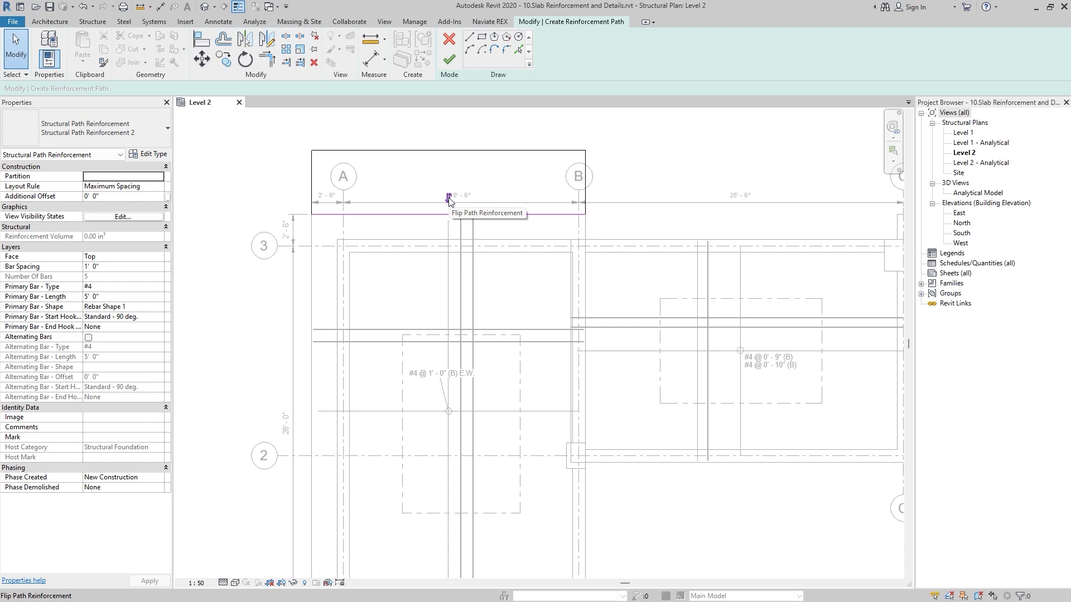
pyautogui.click(449, 198)
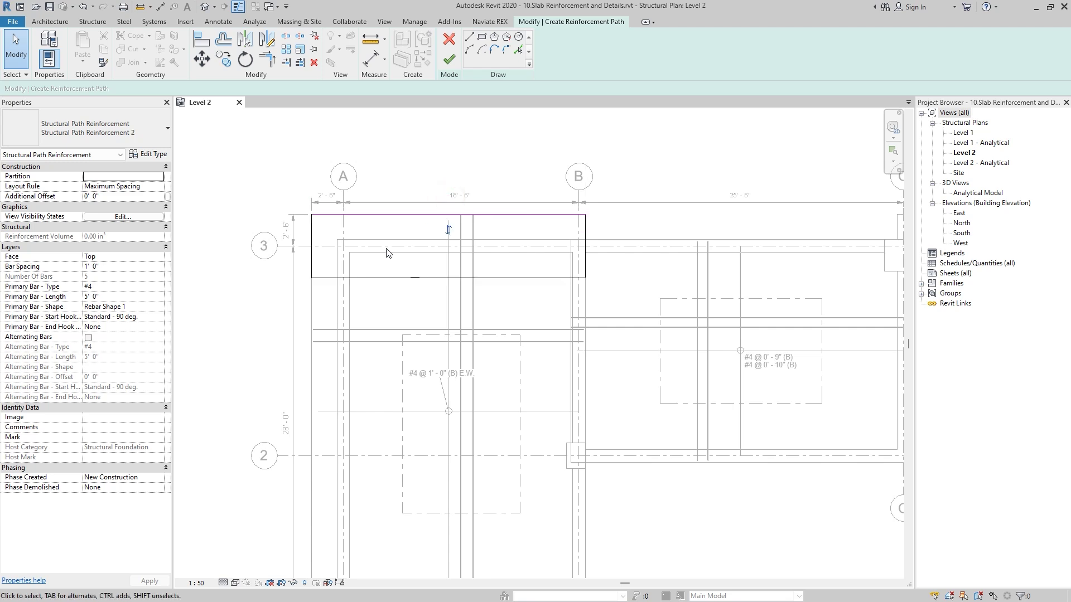
# - Set the path reinforcement's primary bar length to 9' 6" and its primary bar shape to 00
pyautogui.scroll(2, 419, 284)
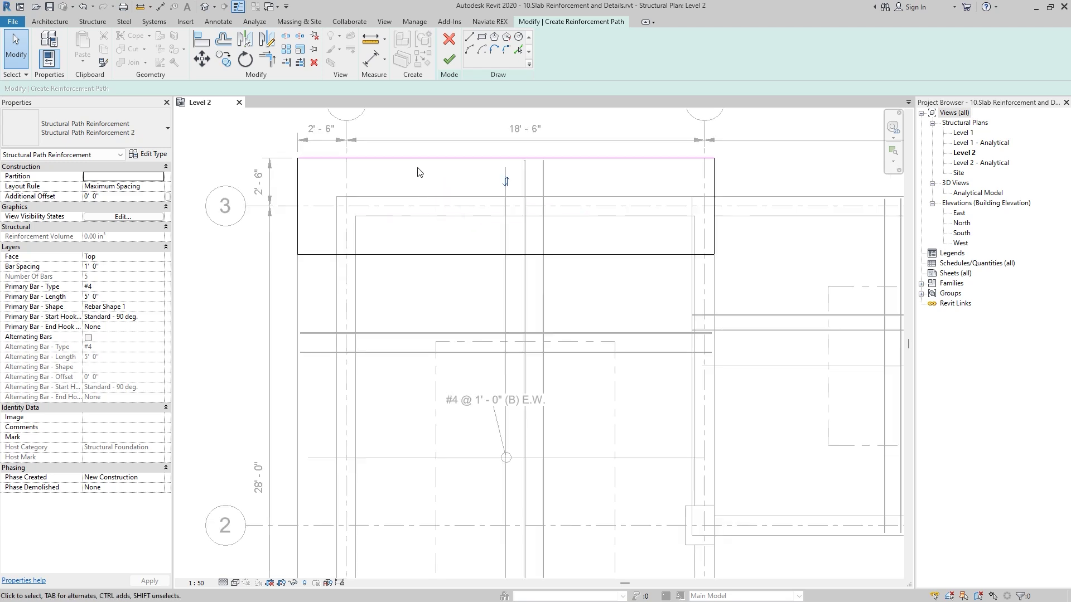
pyautogui.scroll(-2, 365, 249)
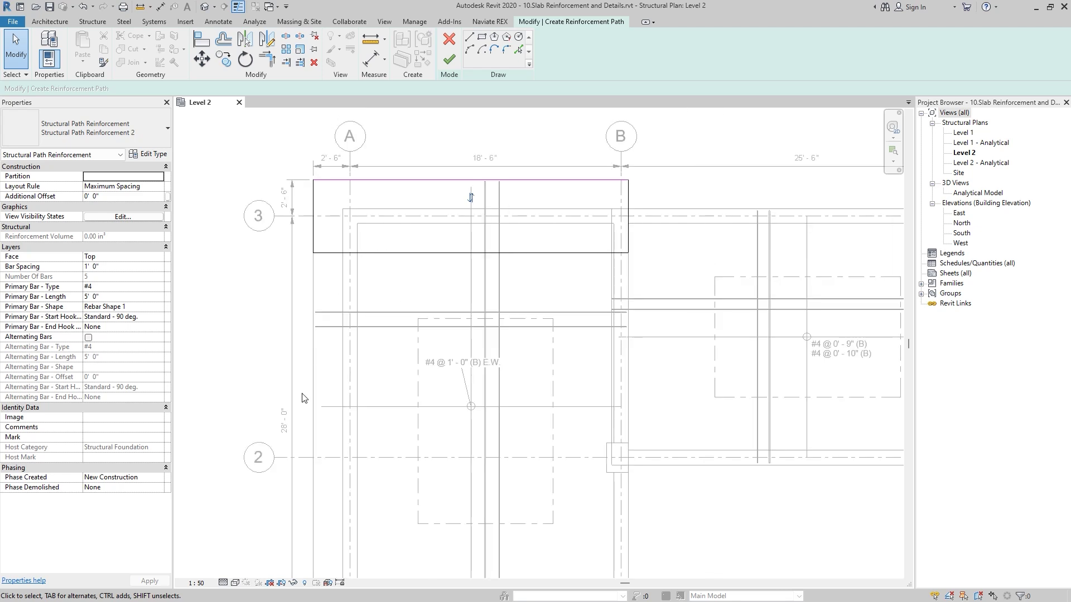
pyautogui.scroll(1, 301, 398)
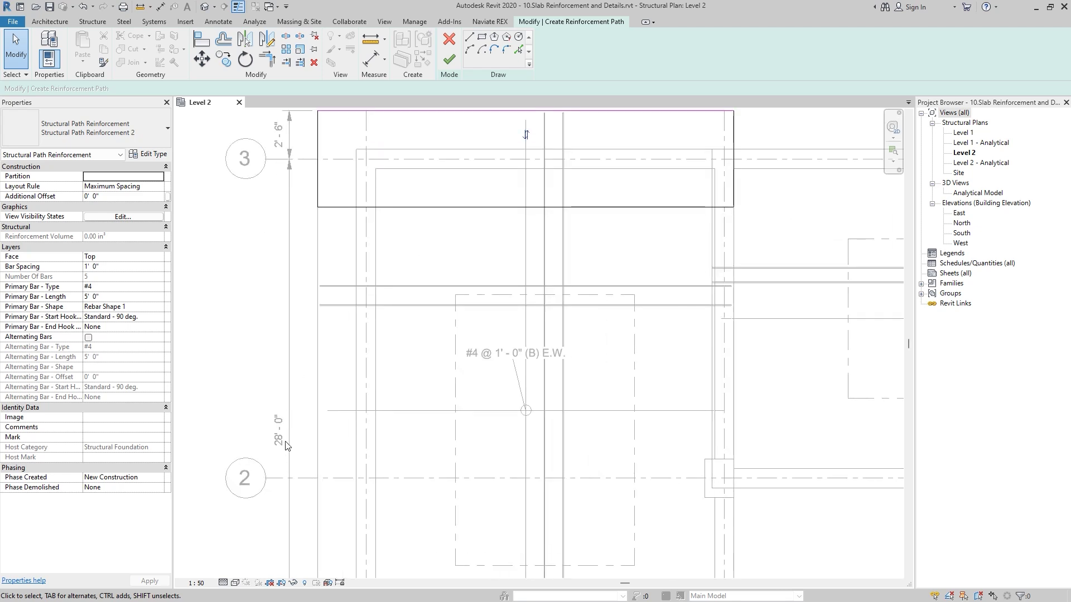
pyautogui.scroll(-1, 373, 312)
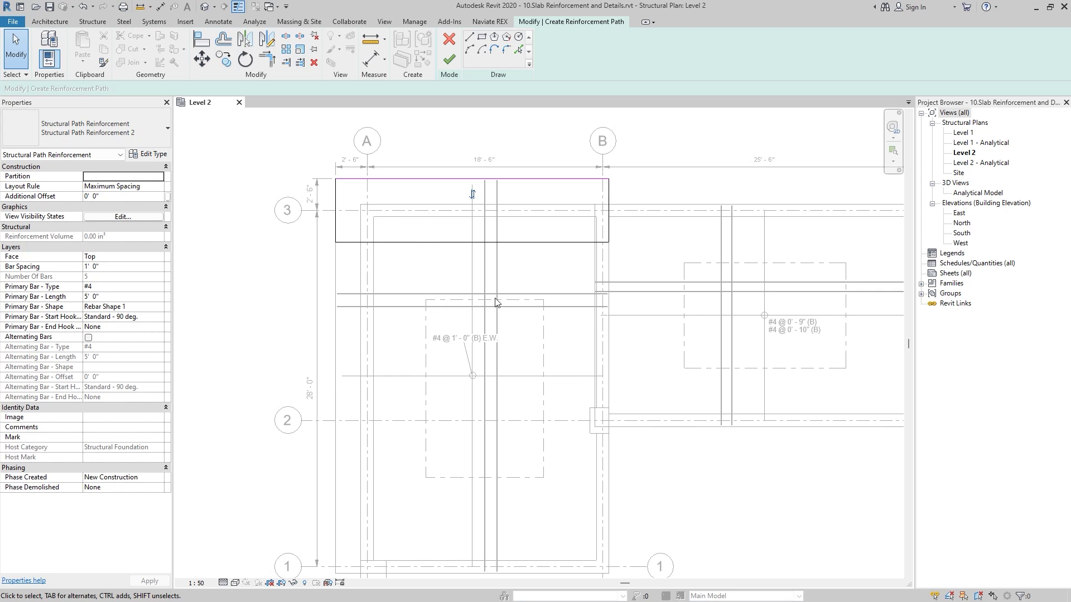
pyautogui.scroll(4, 425, 206)
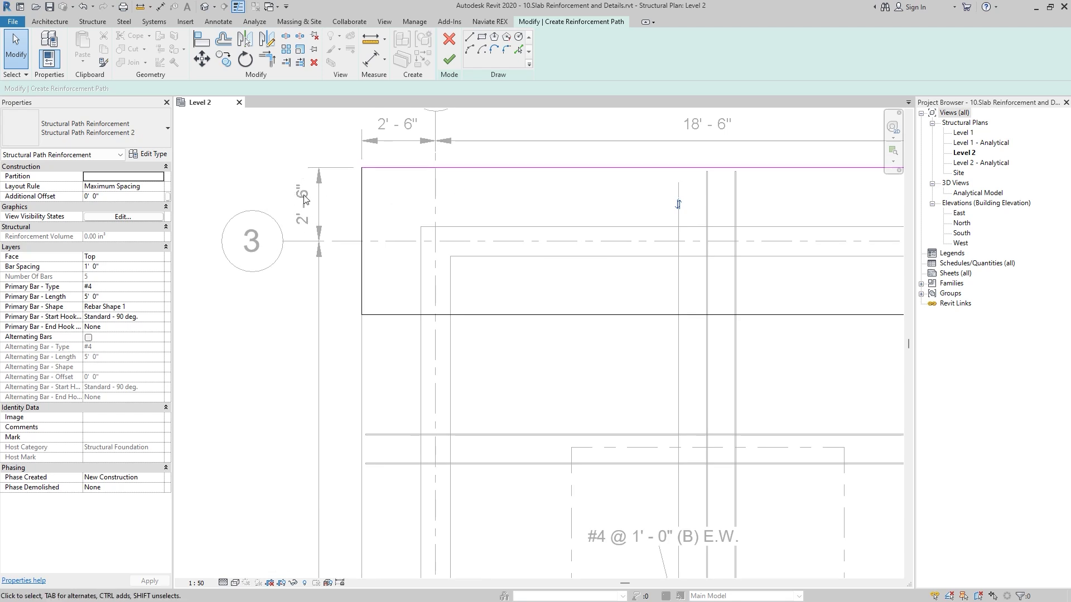
pyautogui.scroll(-3, 297, 211)
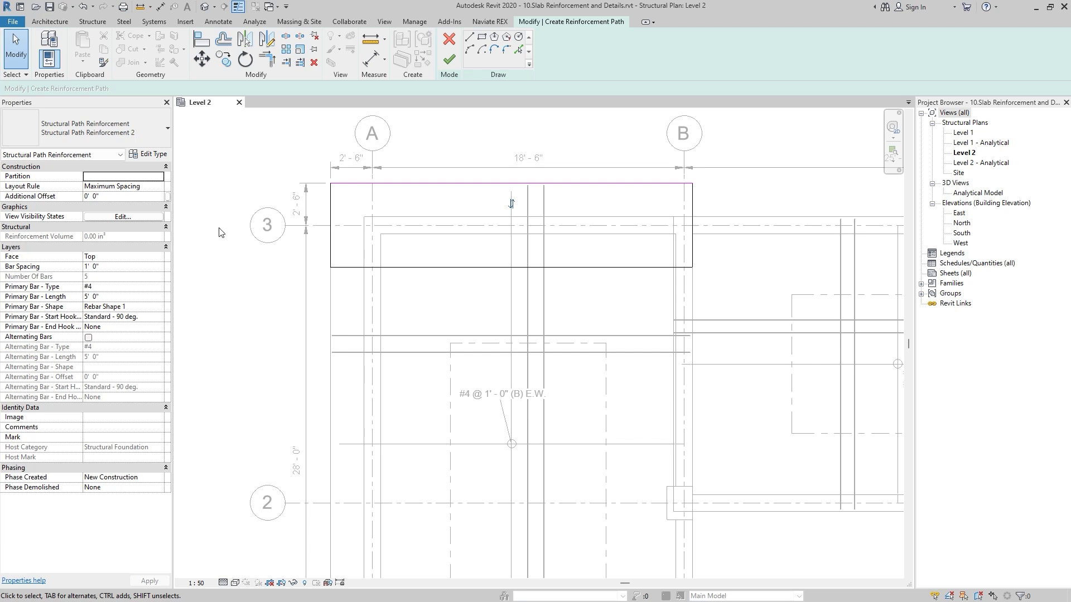
pyautogui.click(115, 297)
pyautogui.write('9 6')
pyautogui.press('Tab')
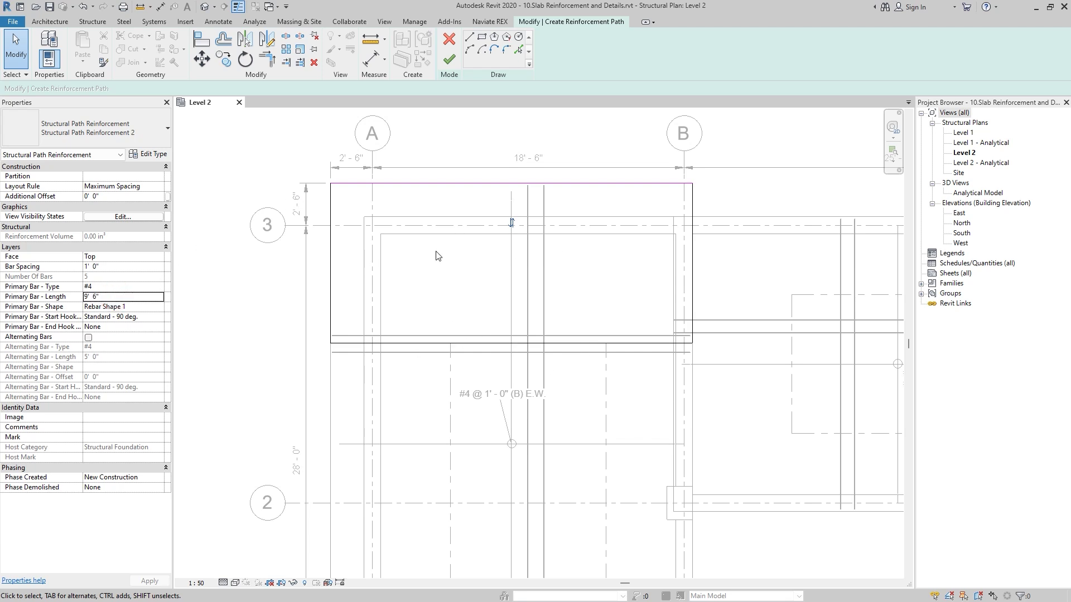
pyautogui.write('00')
pyautogui.press('Tab')
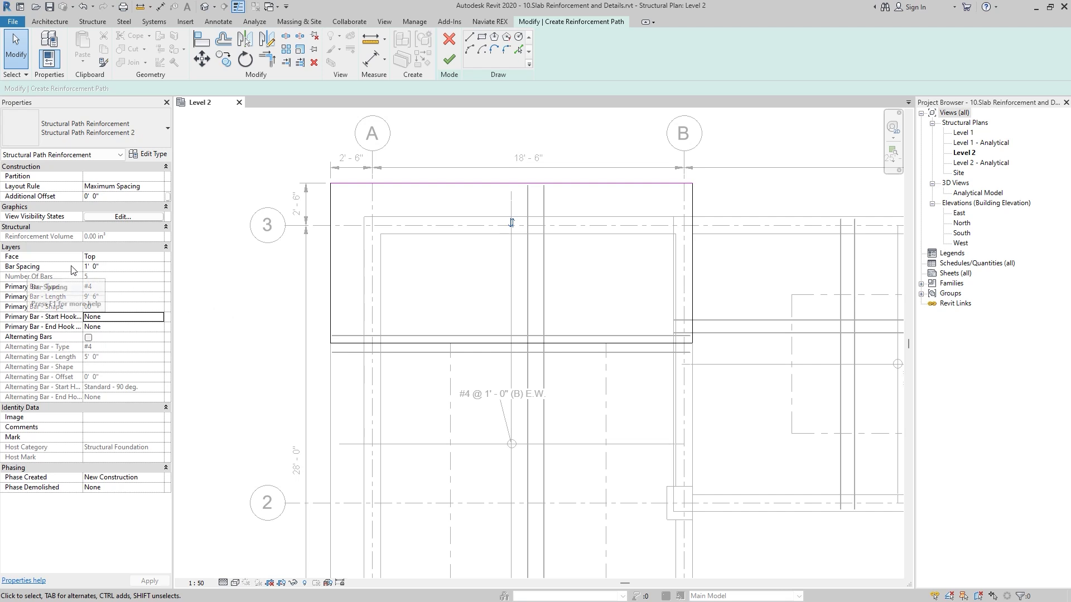
# - Set the primary bar type to #3 and the bar spacing to 9", and finish the path reinforcement
pyautogui.click(110, 267)
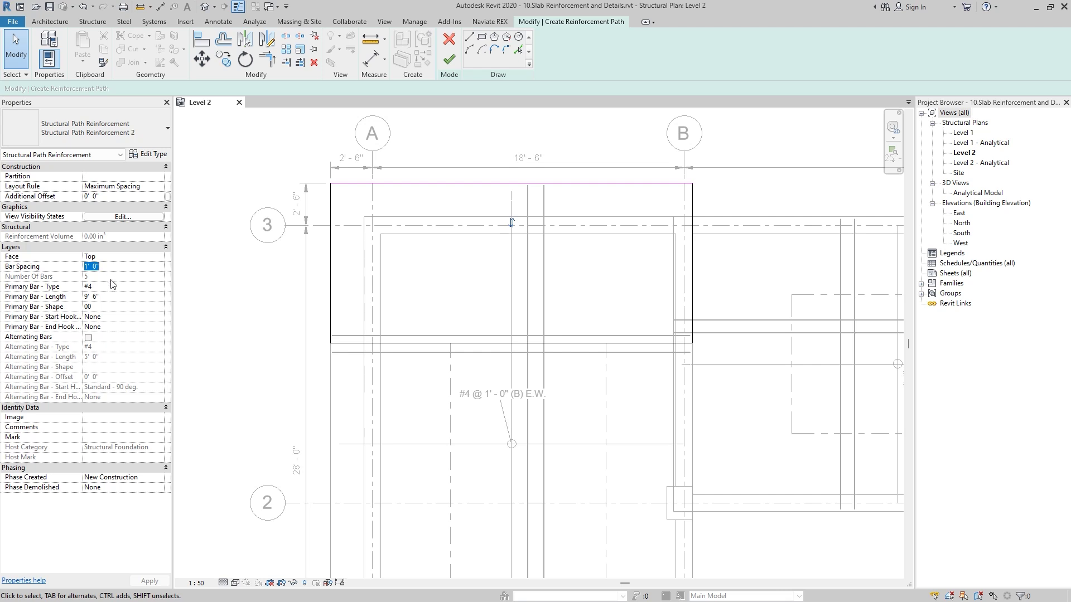
pyautogui.click(160, 287)
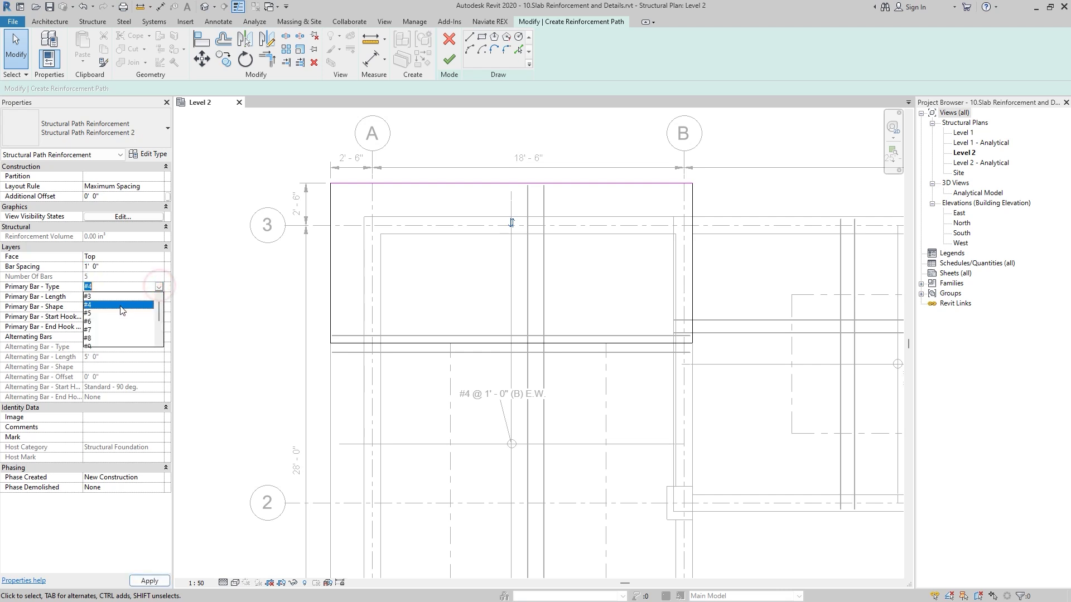
pyautogui.click(95, 304)
pyautogui.click(115, 270)
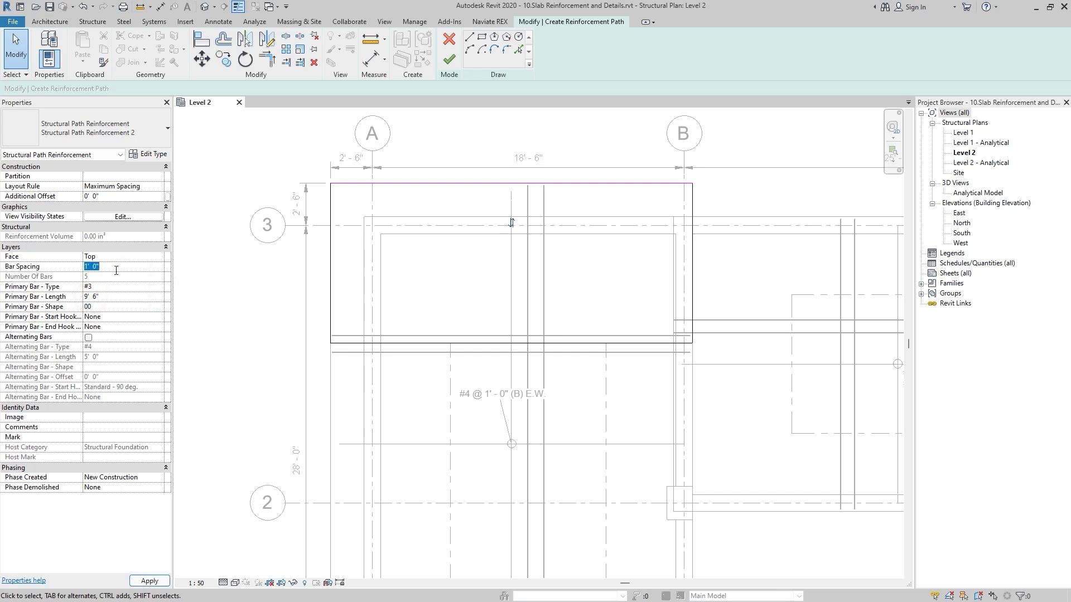
pyautogui.write('9')
pyautogui.press('Return')
pyautogui.click(450, 61)
pyautogui.click(270, 300)
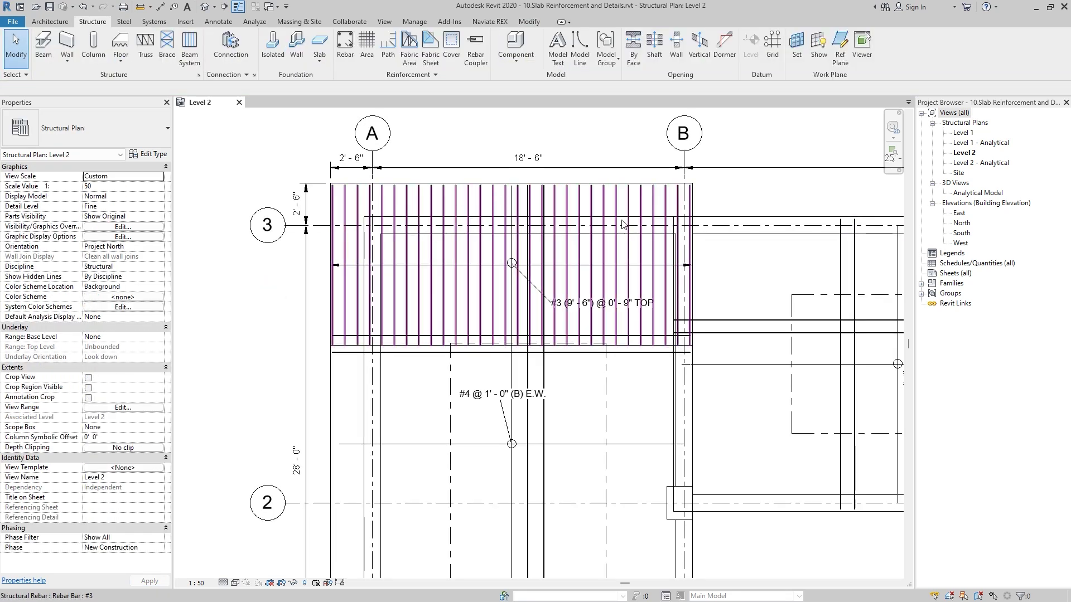
# - Sketch a new path reinforcement along the dashed rectangle's left edge between grids B and C, wall to wall, and flip its bars toward grid B
pyautogui.scroll(-2, 463, 284)
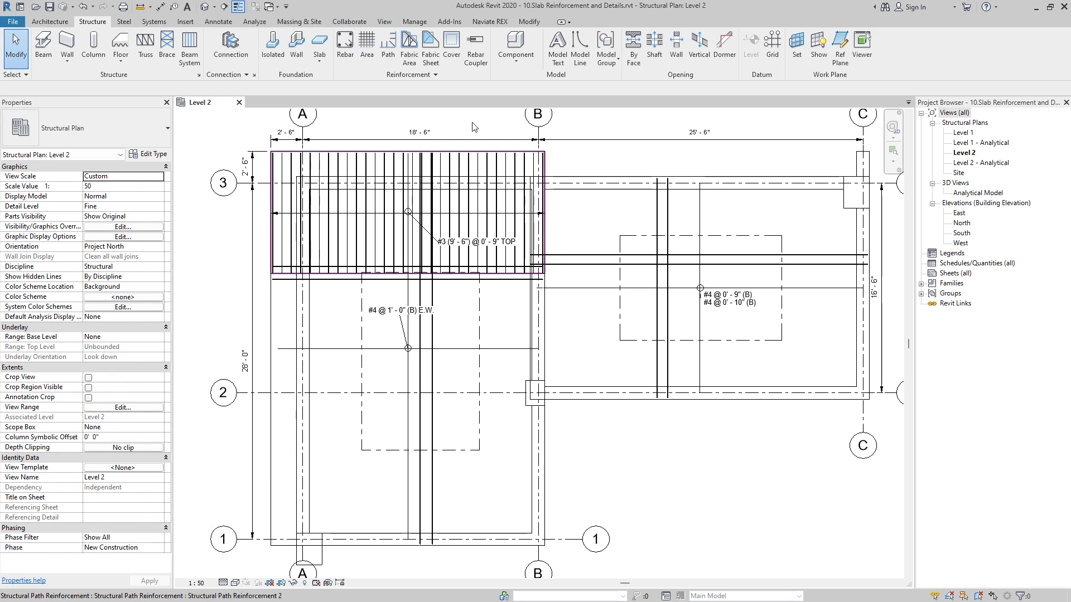
pyautogui.click(390, 49)
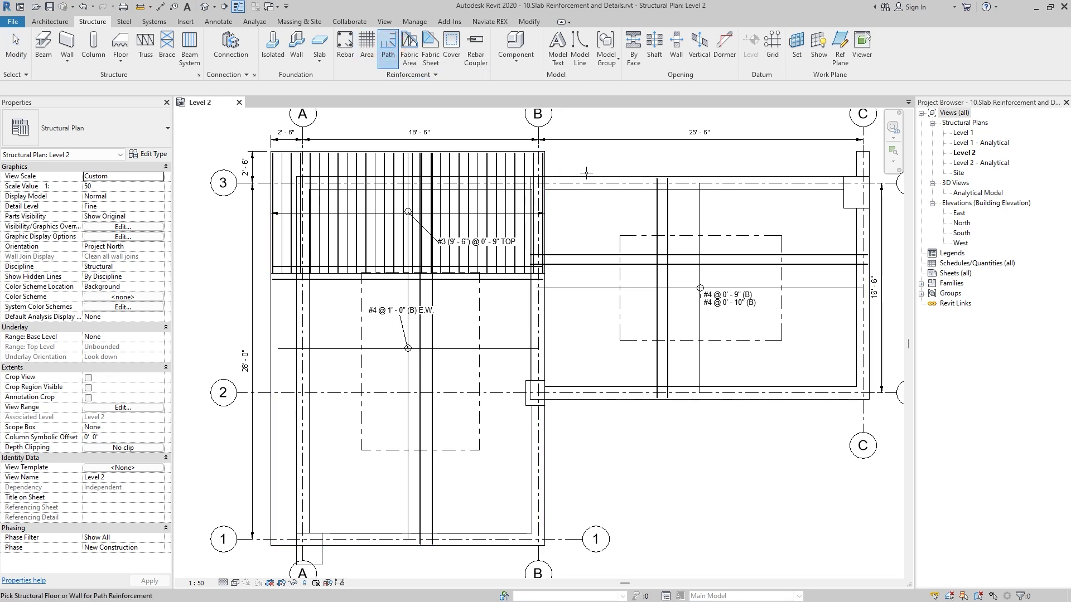
pyautogui.click(587, 173)
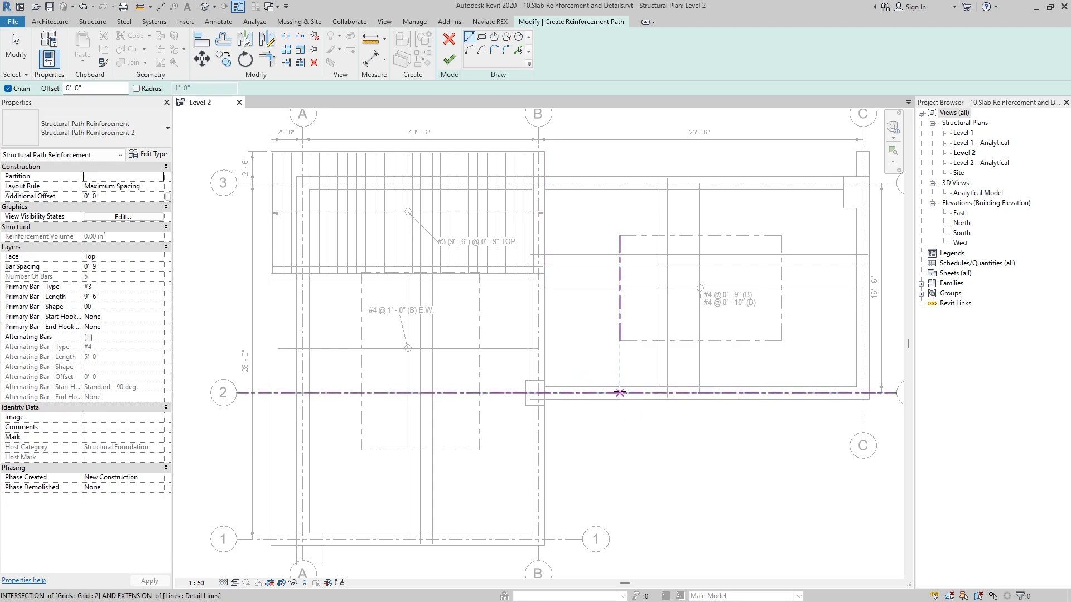
pyautogui.click(619, 387)
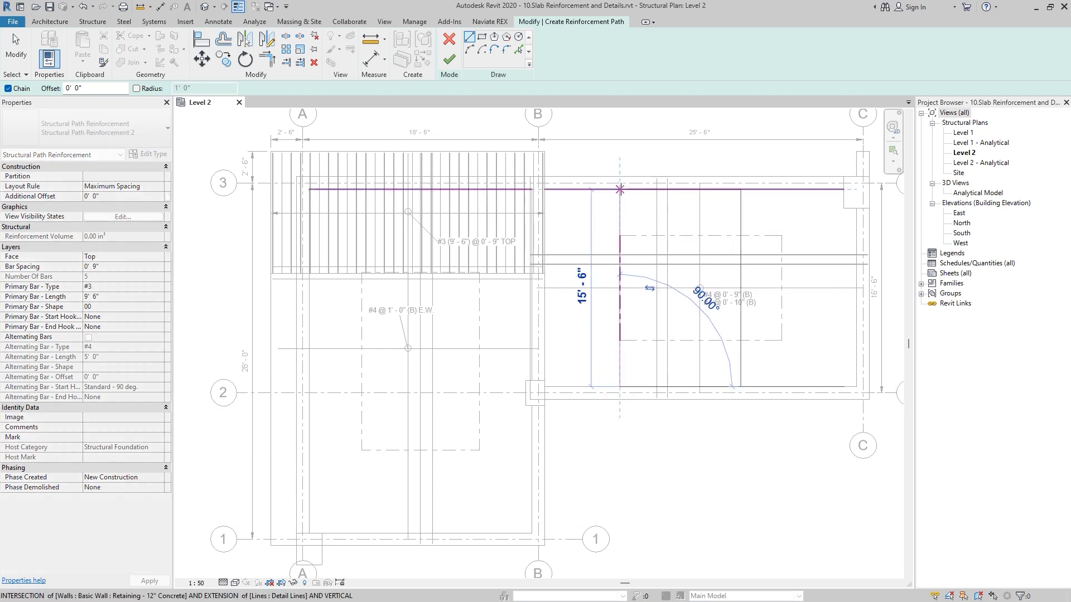
pyautogui.click(619, 189)
pyautogui.press('Escape')
pyautogui.press('Escape')
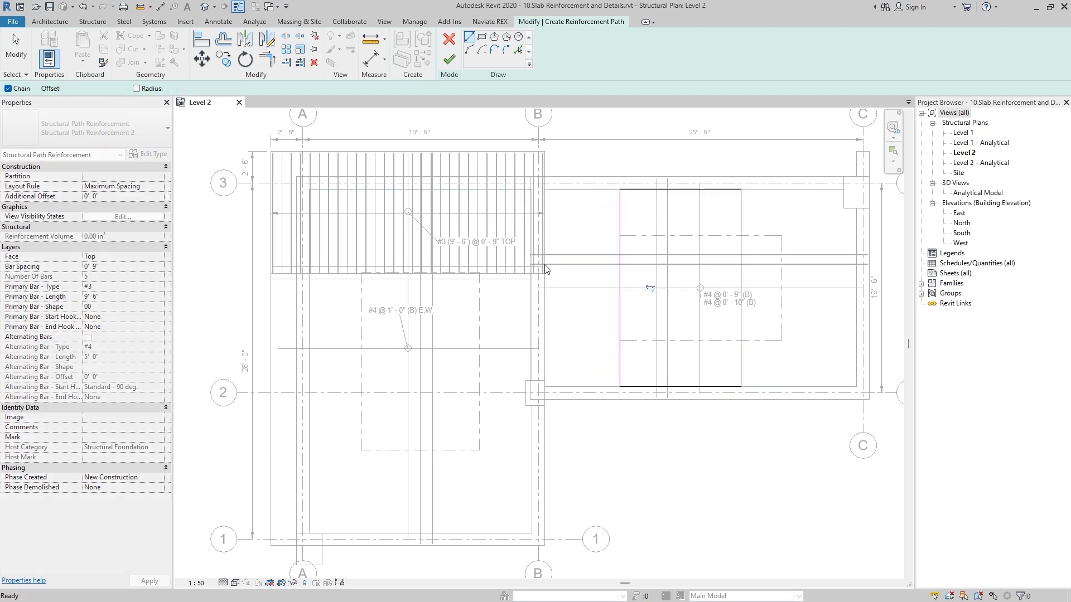
pyautogui.click(650, 287)
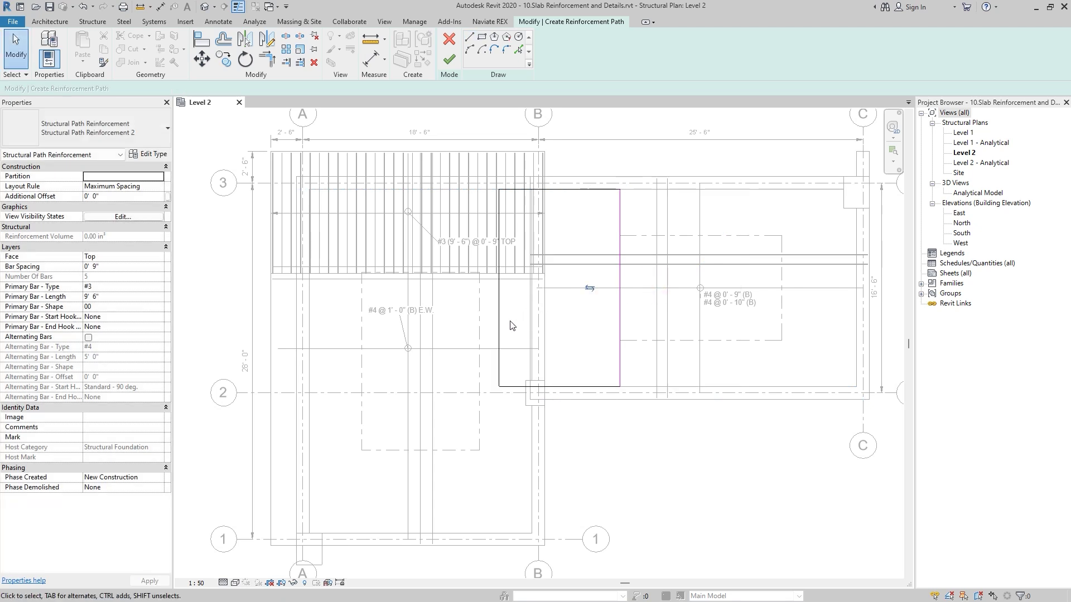
# - Switch to the calculator and divide the 25.5 ft span between grids B and C by 4
pyautogui.scroll(-1, 517, 281)
pyautogui.scroll(2, 699, 191)
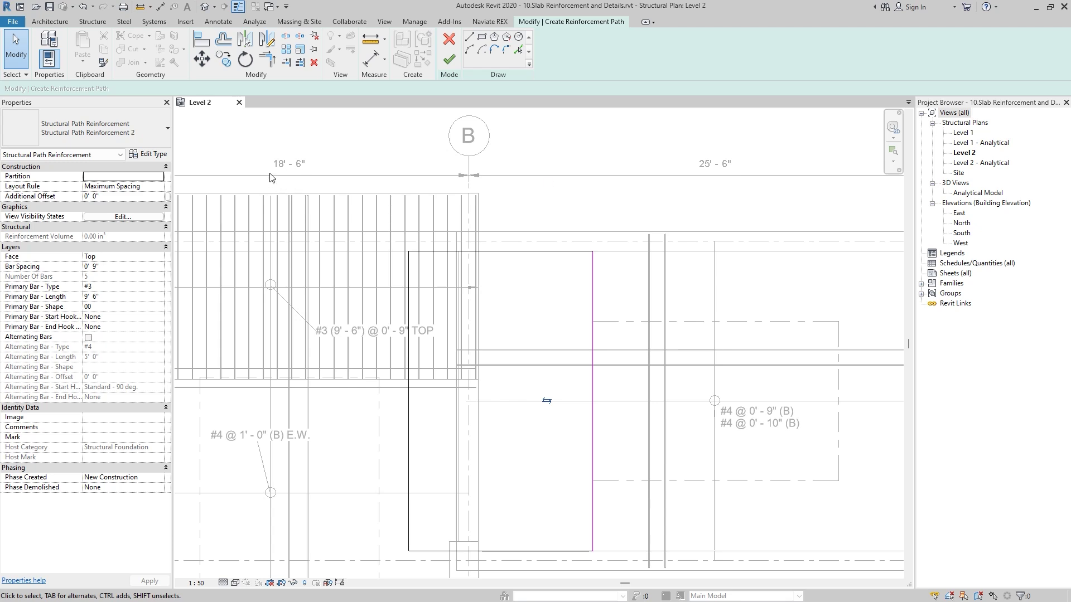
pyautogui.press('XF86Calculator')
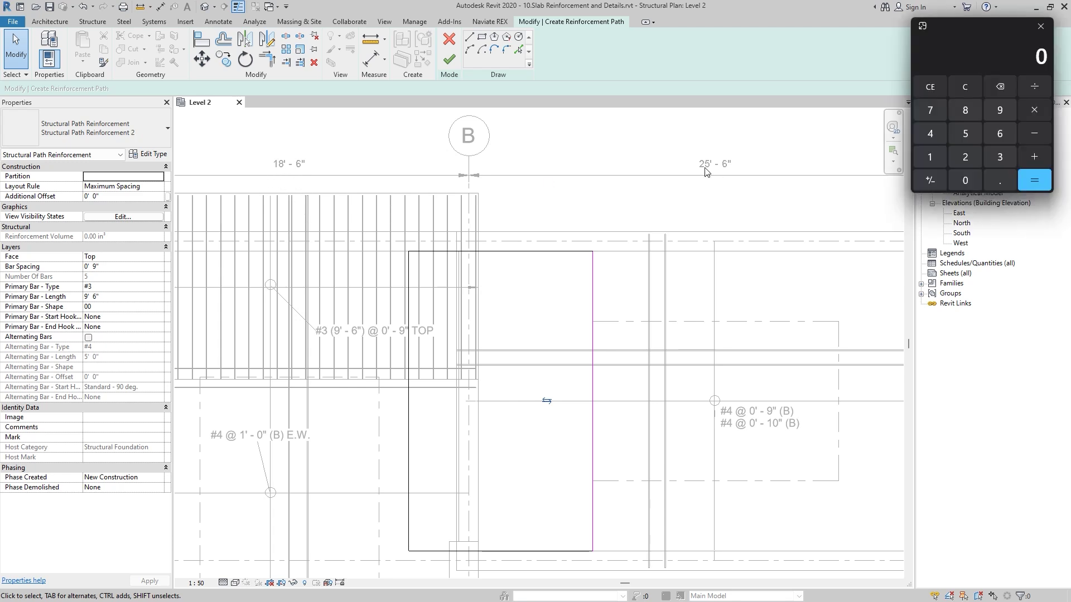
pyautogui.click(966, 154)
pyautogui.click(964, 135)
pyautogui.click(1001, 181)
pyautogui.click(965, 134)
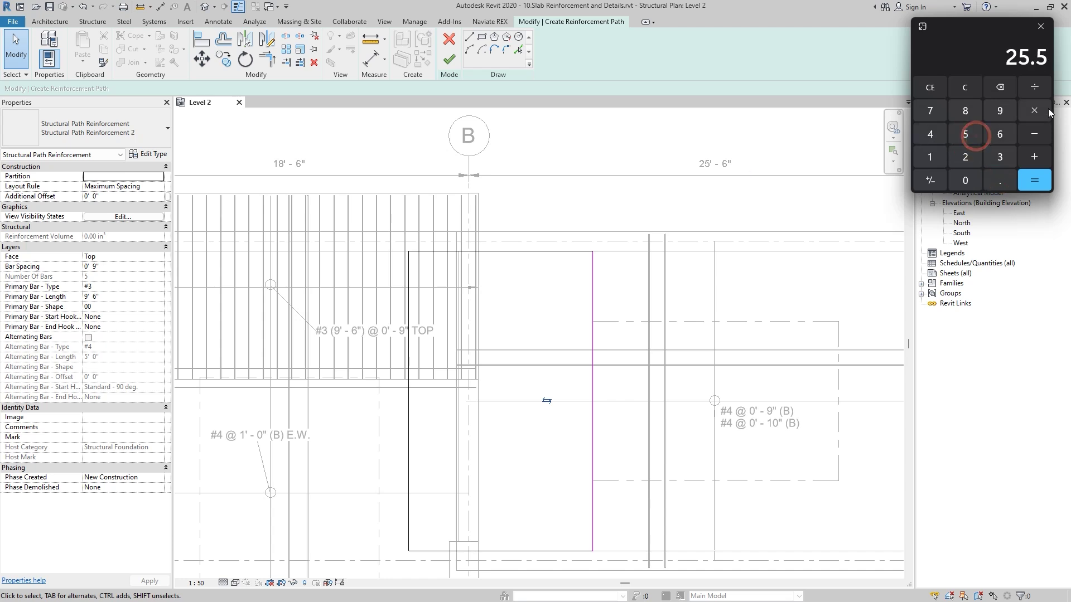
pyautogui.press('/')
pyautogui.click(930, 136)
pyautogui.click(1035, 180)
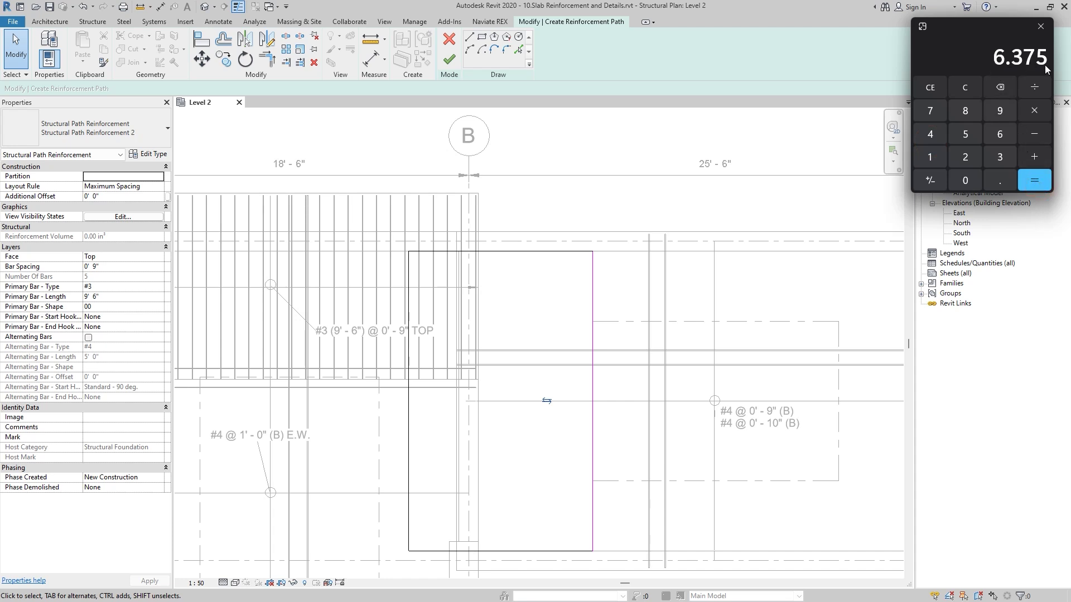
# - Clear the calculator and divide the 18.5 ft span between grids A and B by 4
pyautogui.click(965, 89)
pyautogui.click(930, 160)
pyautogui.click(968, 113)
pyautogui.click(1000, 181)
pyautogui.click(968, 136)
pyautogui.click(932, 135)
pyautogui.click(1035, 181)
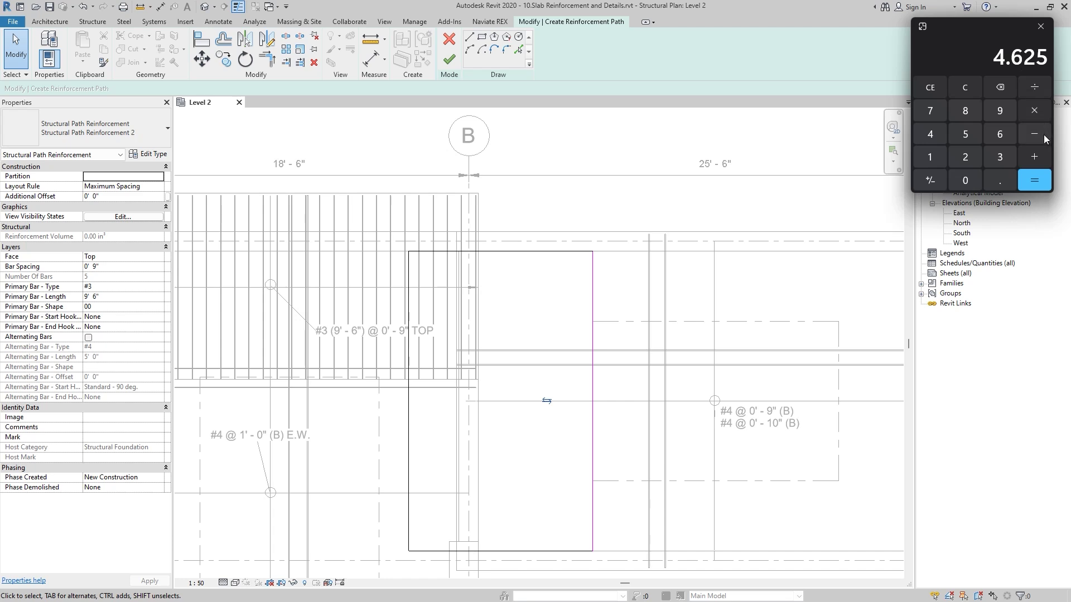
# - Add the other bay's quarter span, 6.375, to the calculated quarter span to get the total bar length
pyautogui.click(1034, 158)
pyautogui.click(998, 136)
pyautogui.click(1000, 183)
pyautogui.click(1000, 157)
pyautogui.click(930, 111)
pyautogui.click(965, 134)
pyautogui.click(1035, 180)
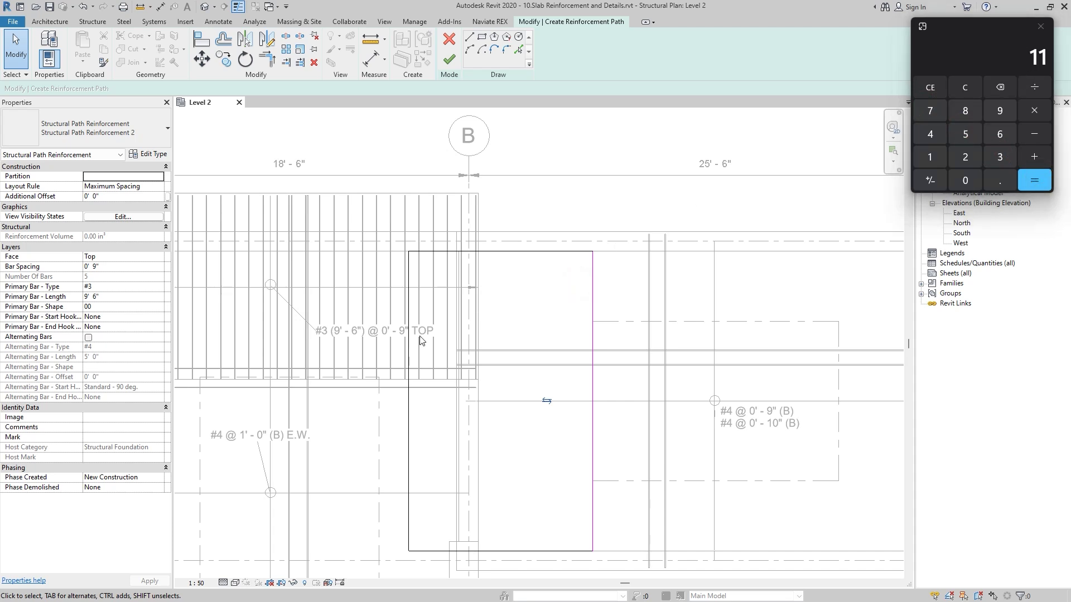
# - Set the primary bar length to 11' 0", close the calculator and finish the path reinforcement across grid B
pyautogui.click(120, 297)
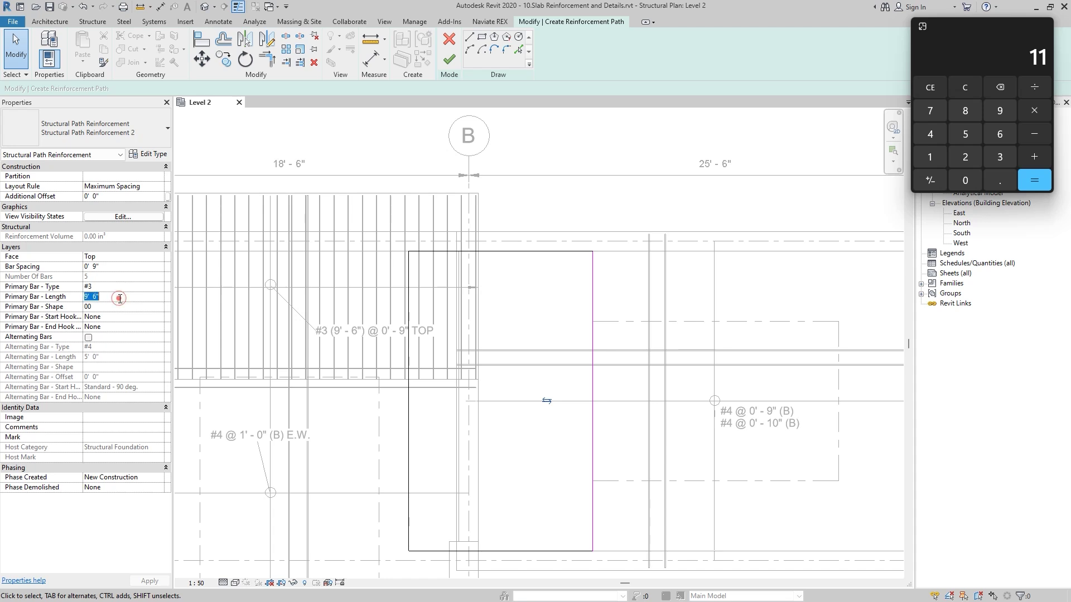
pyautogui.write('11')
pyautogui.scroll(3, 442, 461)
pyautogui.scroll(-4, 394, 379)
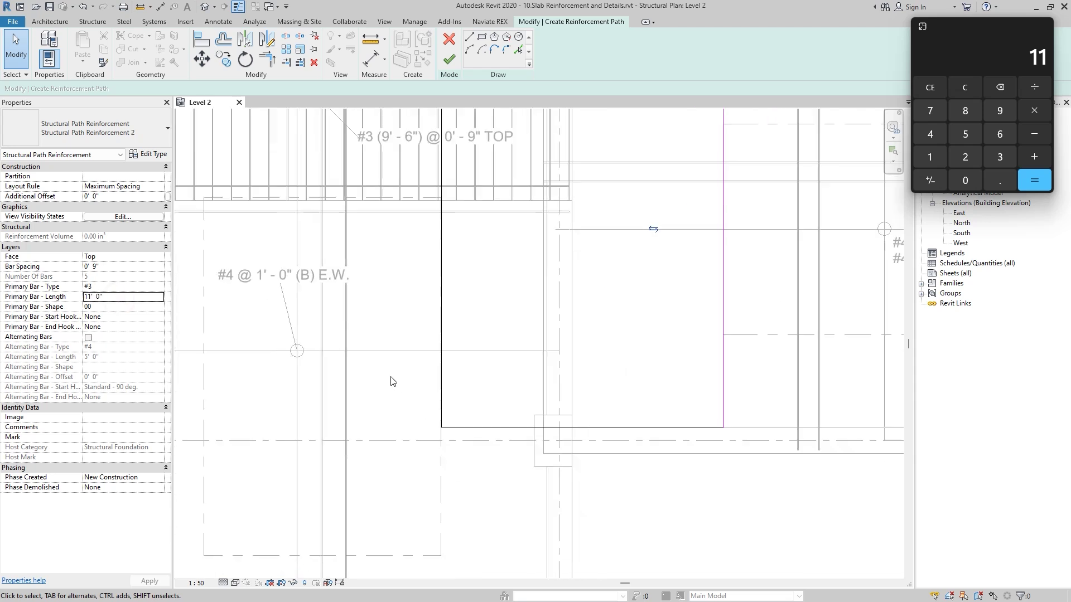
pyautogui.scroll(-2, 527, 334)
pyautogui.scroll(3, 466, 335)
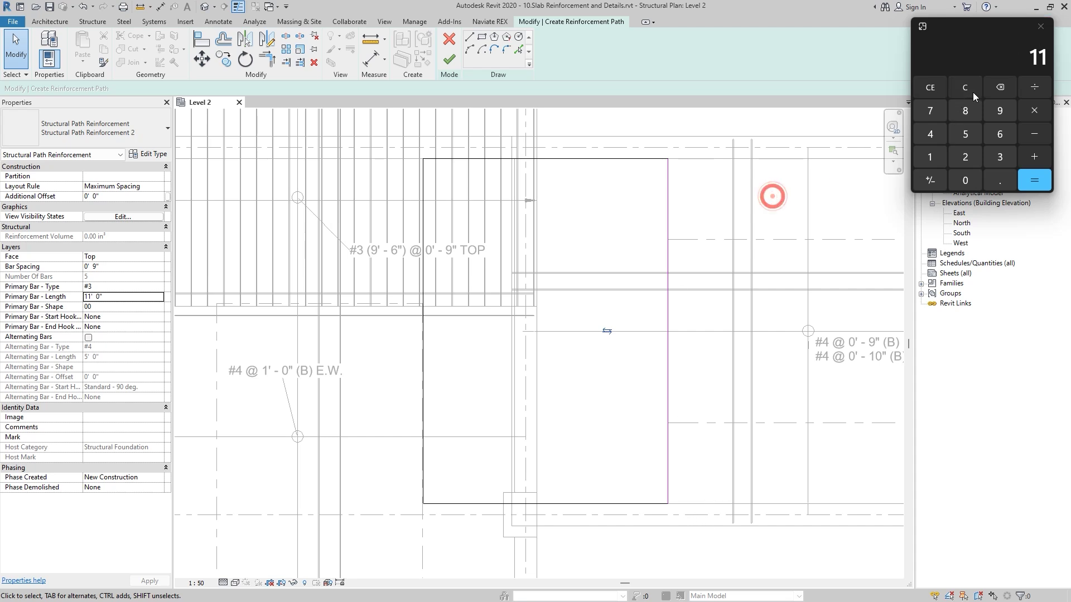
pyautogui.click(1041, 27)
pyautogui.scroll(-3, 479, 246)
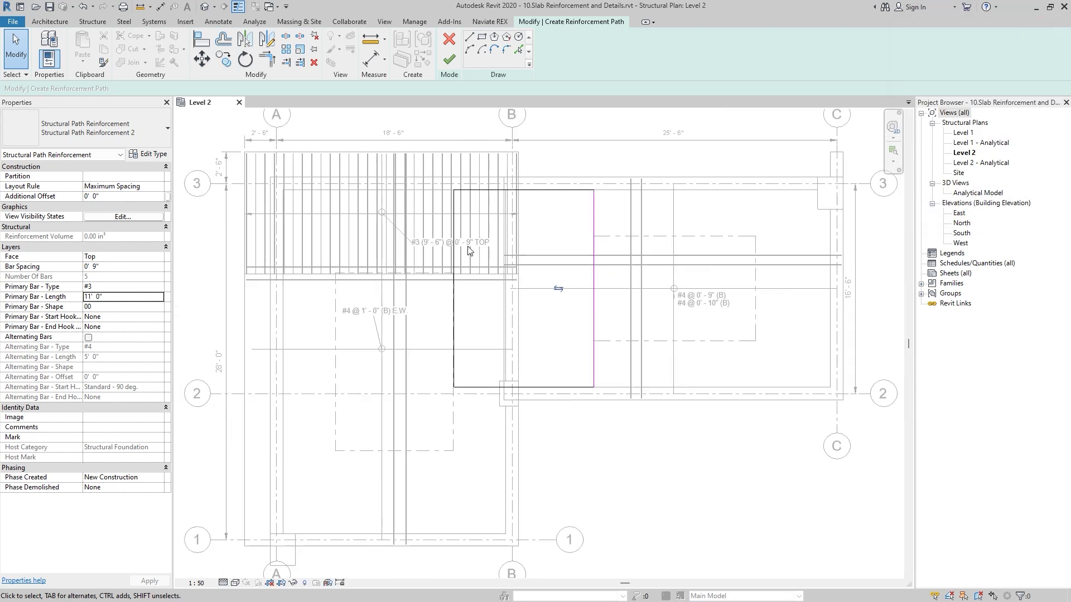
pyautogui.click(449, 59)
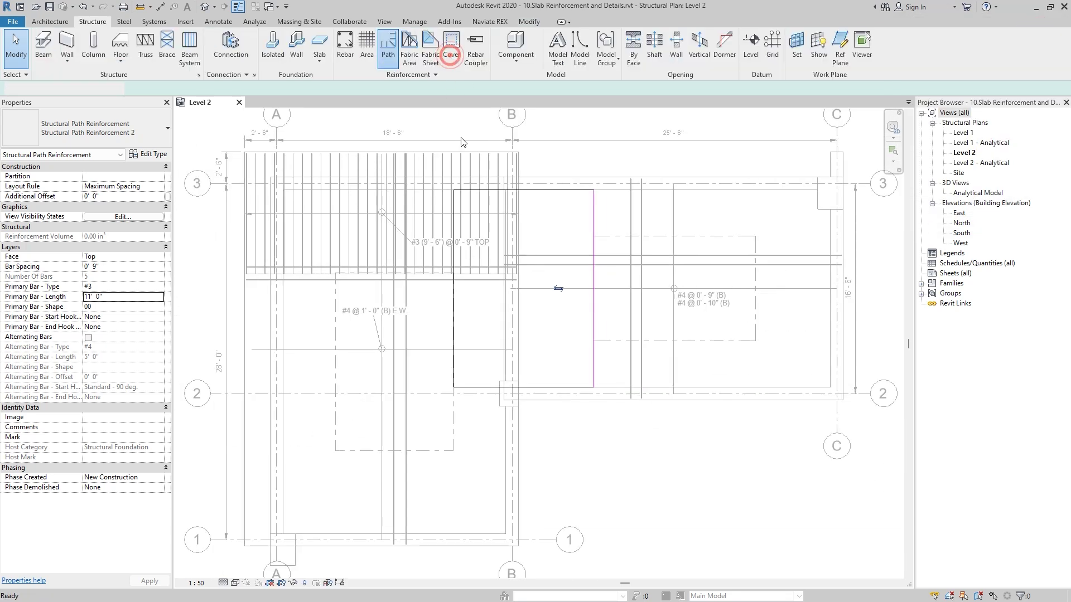
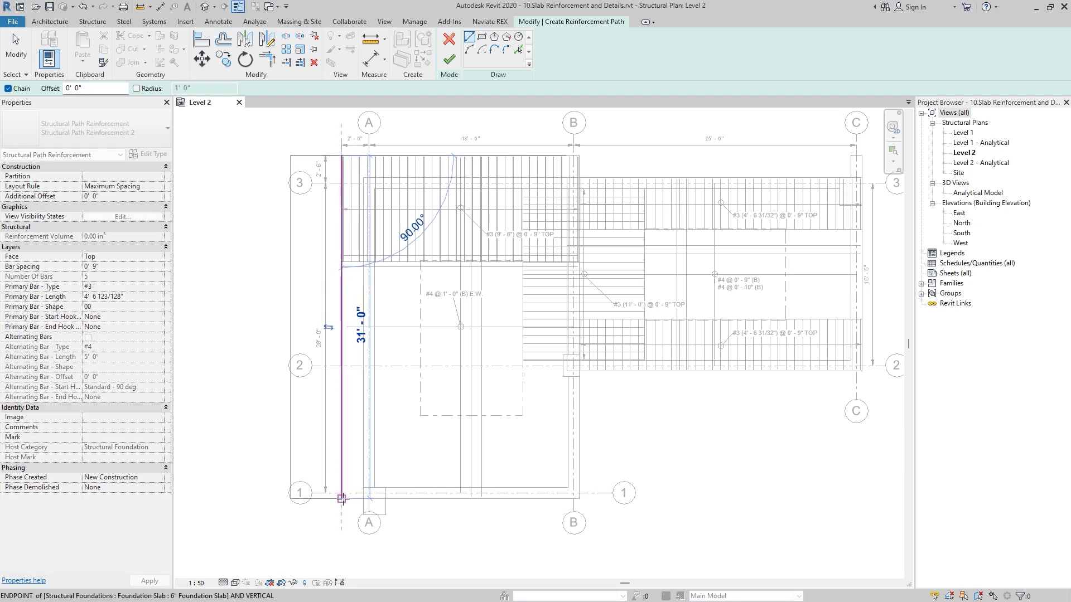
# - Complete the path along the slab's left edge with bars extending inward, and dimension from that edge to the dashed rectangle
pyautogui.press('Escape')
pyautogui.press('Escape')
pyautogui.scroll(2, 317, 338)
pyautogui.moveTo(374, 245); pyautogui.dragTo(359, 326, button='middle')
pyautogui.click(339, 435)
pyautogui.click(442, 441)
pyautogui.click(343, 451)
pyautogui.press('Escape')
pyautogui.press('Escape')
# - Set the left-edge reinforcement's primary bar length to 7' 1 1/2" and finish it
pyautogui.scroll(4, 345, 452)
pyautogui.click(139, 294)
pyautogui.write("7'1.5")
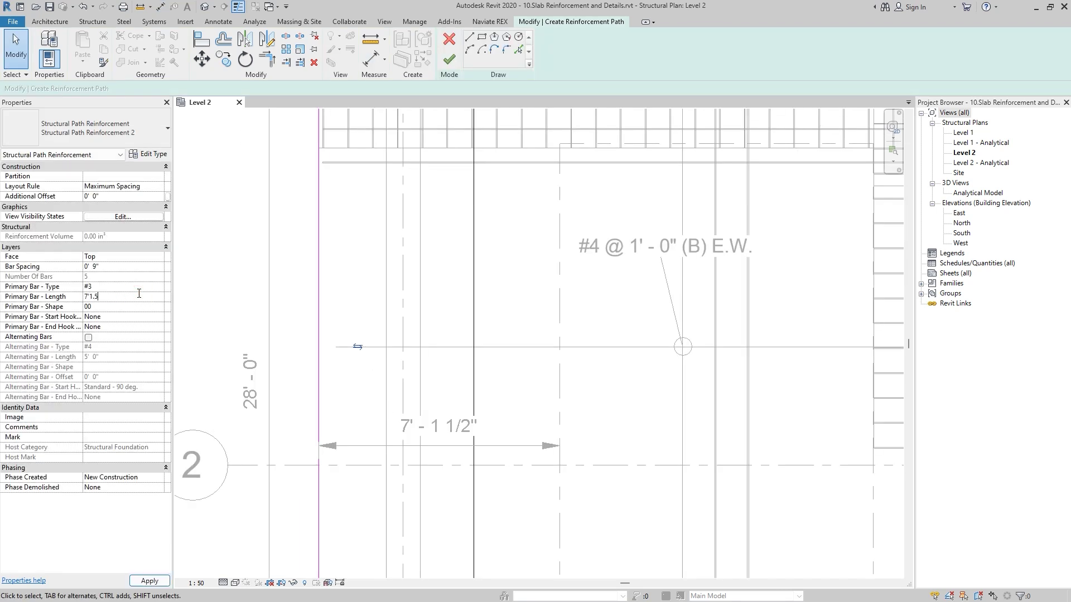
pyautogui.press('Return')
pyautogui.scroll(-3, 410, 262)
pyautogui.click(449, 59)
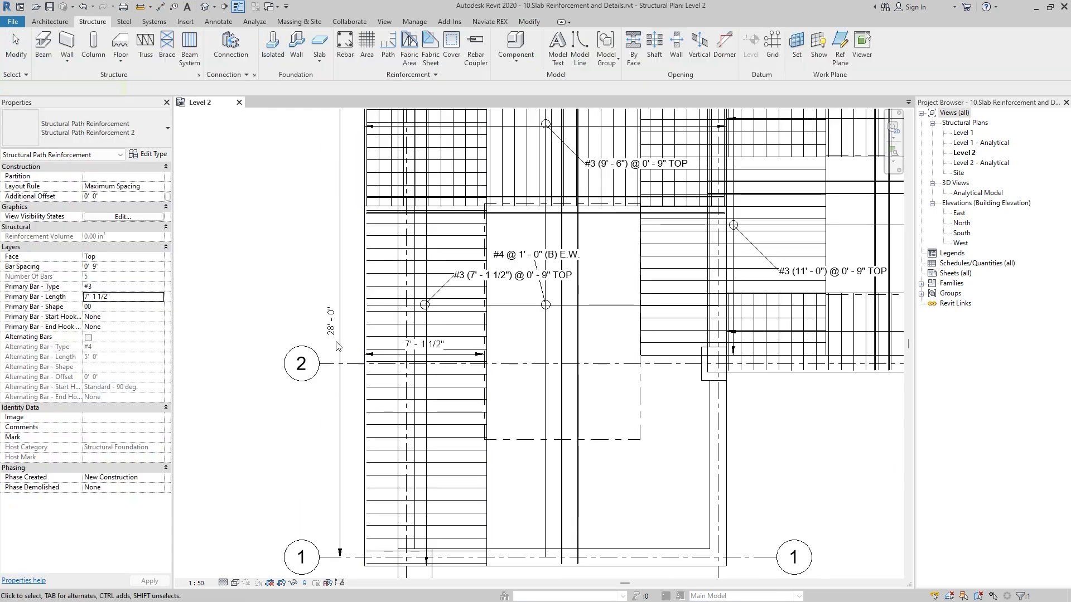
# - Sketch a new reinforcement path along the slab's full lower edge near grid 1 and flip its bars inward
pyautogui.scroll(-4, 381, 356)
pyautogui.doubleClick(420, 472)
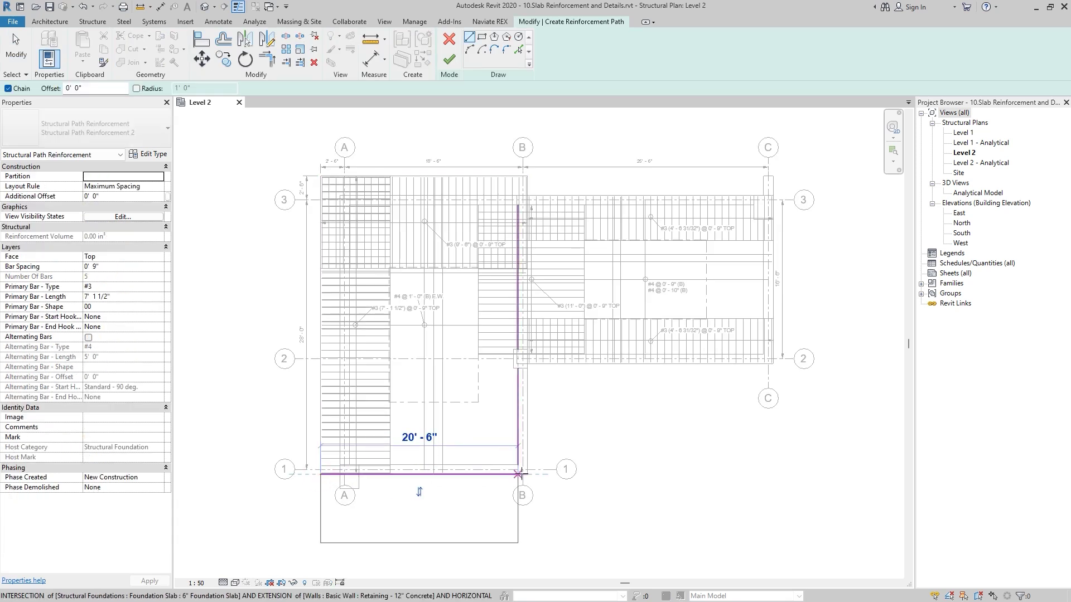
pyautogui.click(423, 495)
# - Set the lower-edge reinforcement's primary bar length to 7' 5 1/2" and finish it
pyautogui.scroll(3, 358, 462)
pyautogui.click(96, 297)
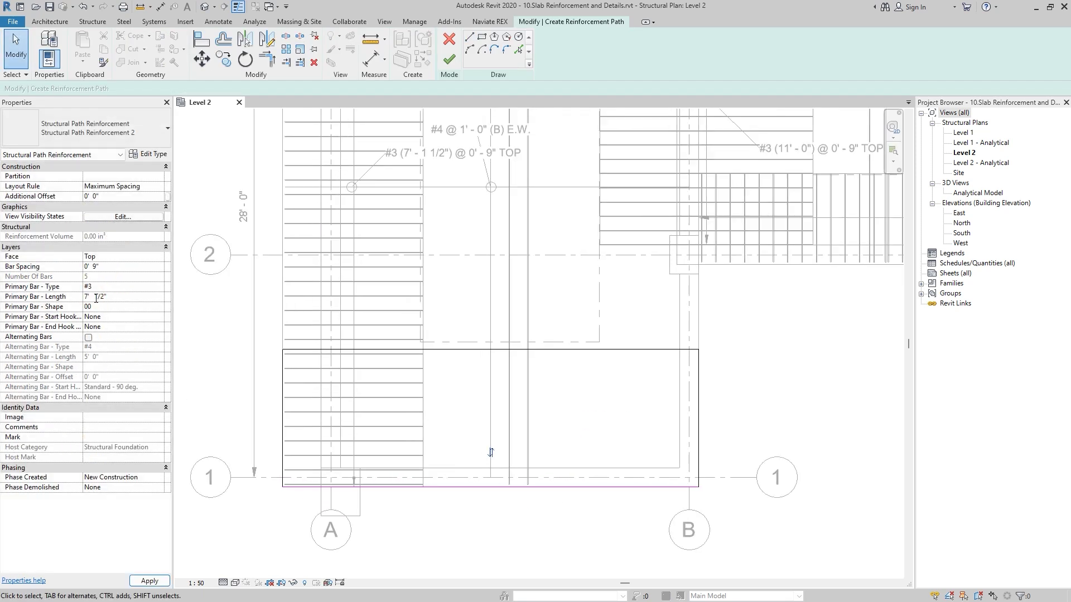
pyautogui.press('Return')
pyautogui.scroll(-3, 233, 287)
pyautogui.click(449, 58)
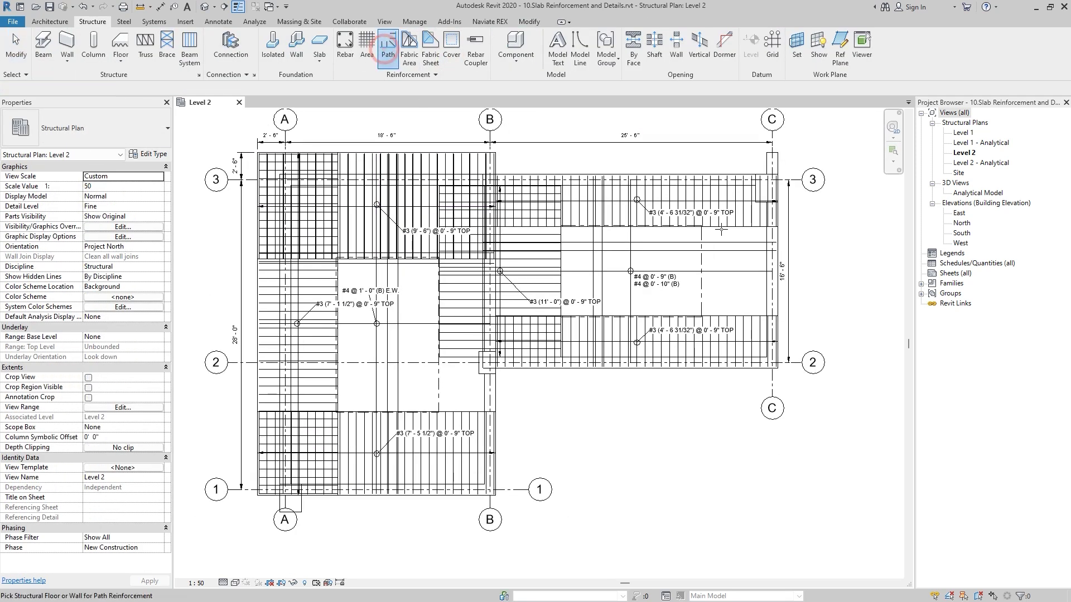
# - Start a path reinforcement on the slab and sketch its path along the right edge near grid C, with bars extending inward
pyautogui.click(385, 47)
pyautogui.click(483, 175)
pyautogui.click(778, 175)
pyautogui.click(778, 365)
pyautogui.press('Escape')
pyautogui.press('Escape')
pyautogui.scroll(2, 760, 196)
# - Set the right-edge reinforcement's primary bar length to 6' 10" and finish it
pyautogui.click(96, 297)
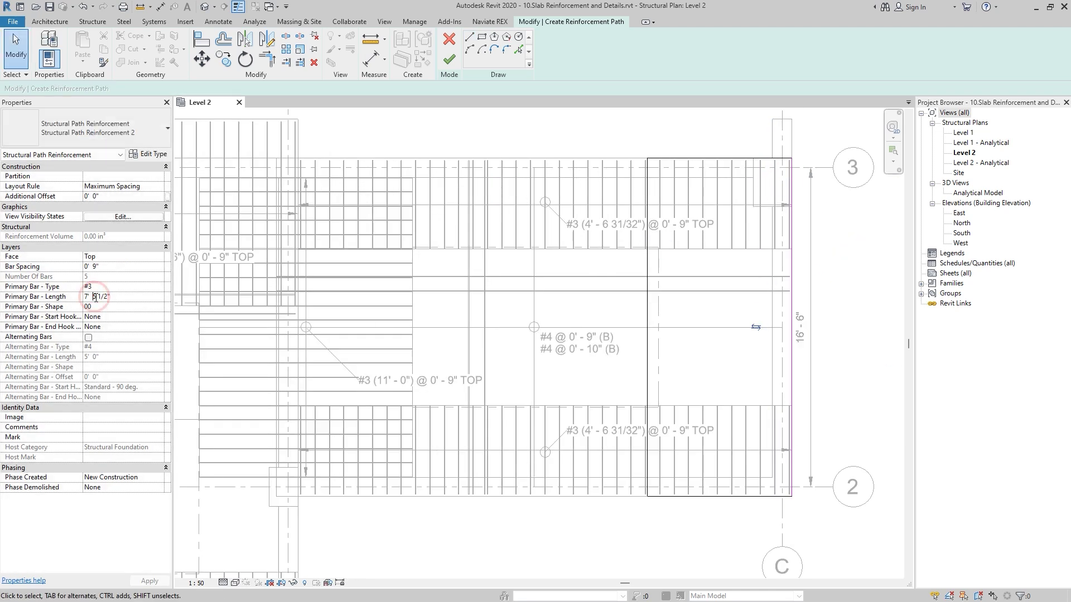
pyautogui.write("6' - 10")
pyautogui.press('Return')
pyautogui.scroll(-3, 535, 334)
pyautogui.click(449, 59)
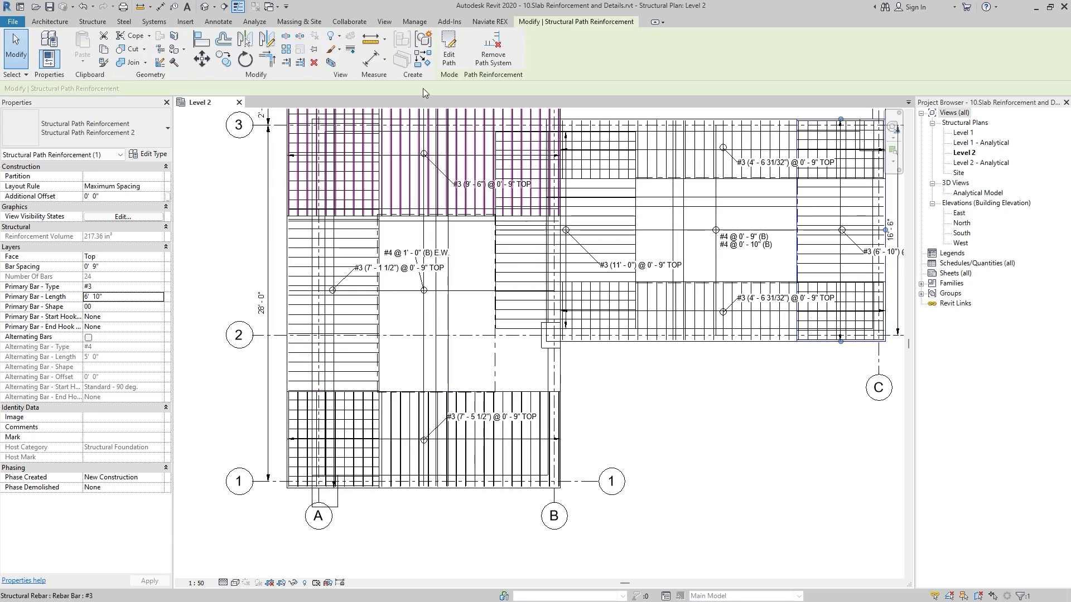
pyautogui.press('Escape')
# - Add a path reinforcement along the slab edge by grid B between grids 2 and 1, bars flipped inward, primary bar length 5' 5"
pyautogui.scroll(1, 562, 395)
pyautogui.click(490, 374)
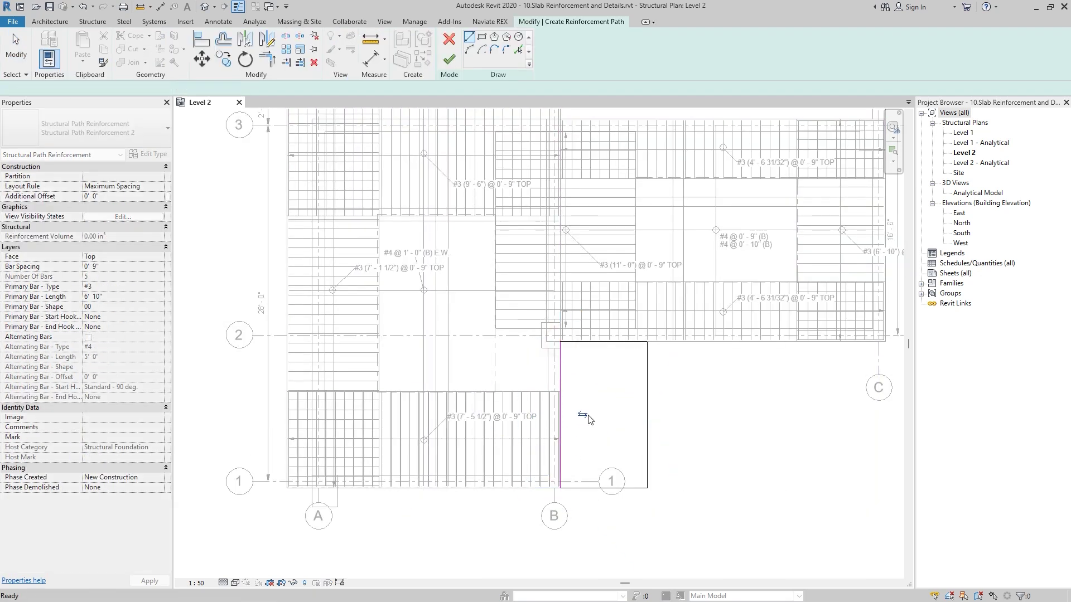
pyautogui.scroll(2, 474, 368)
pyautogui.press('Return')
pyautogui.press('Return')
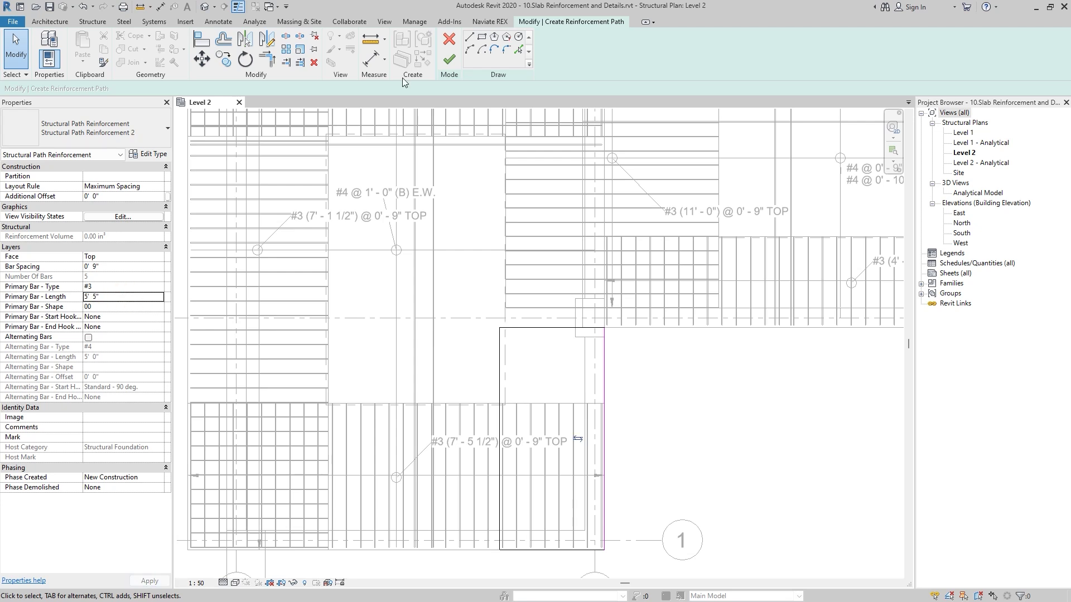
pyautogui.click(449, 58)
pyautogui.scroll(-3, 411, 320)
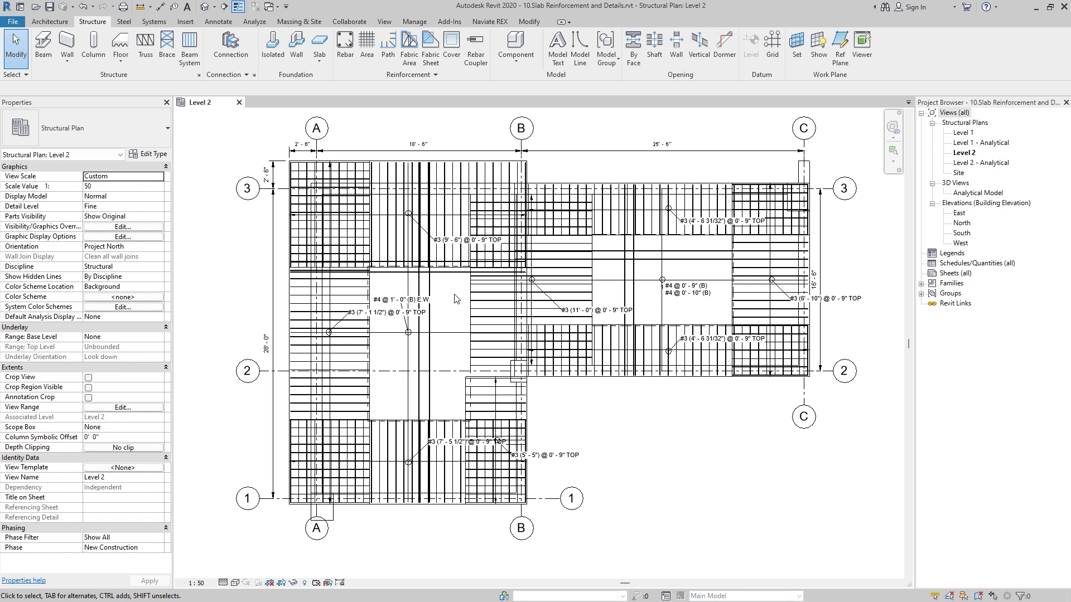
# - Show only the middle bars of every top path reinforcement's rebar set in the plan
pyautogui.click(454, 227)
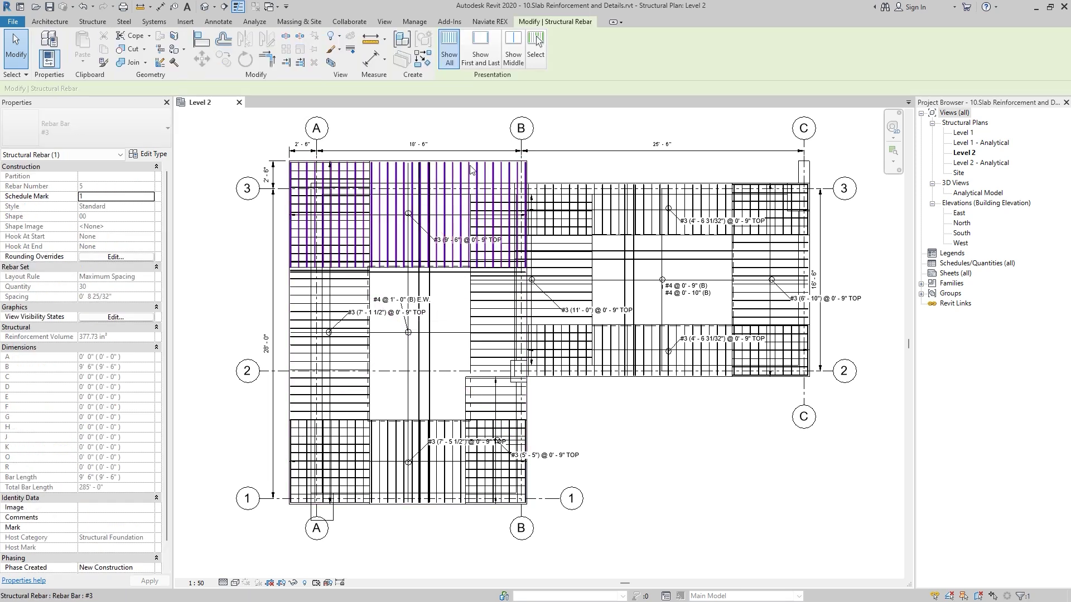
pyautogui.click(513, 50)
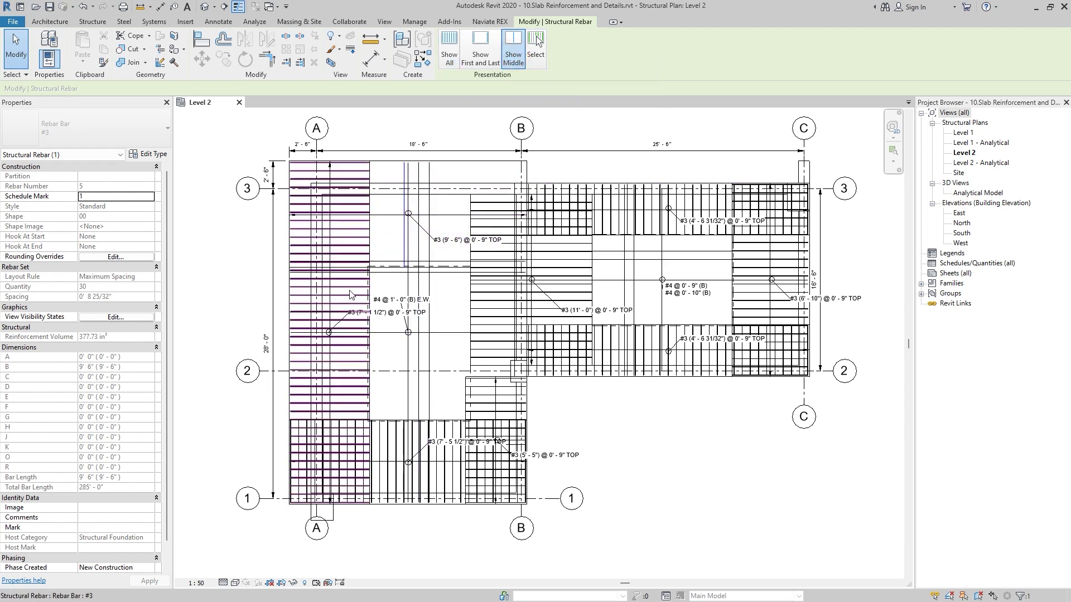
pyautogui.click(351, 294)
pyautogui.click(391, 446)
pyautogui.click(513, 50)
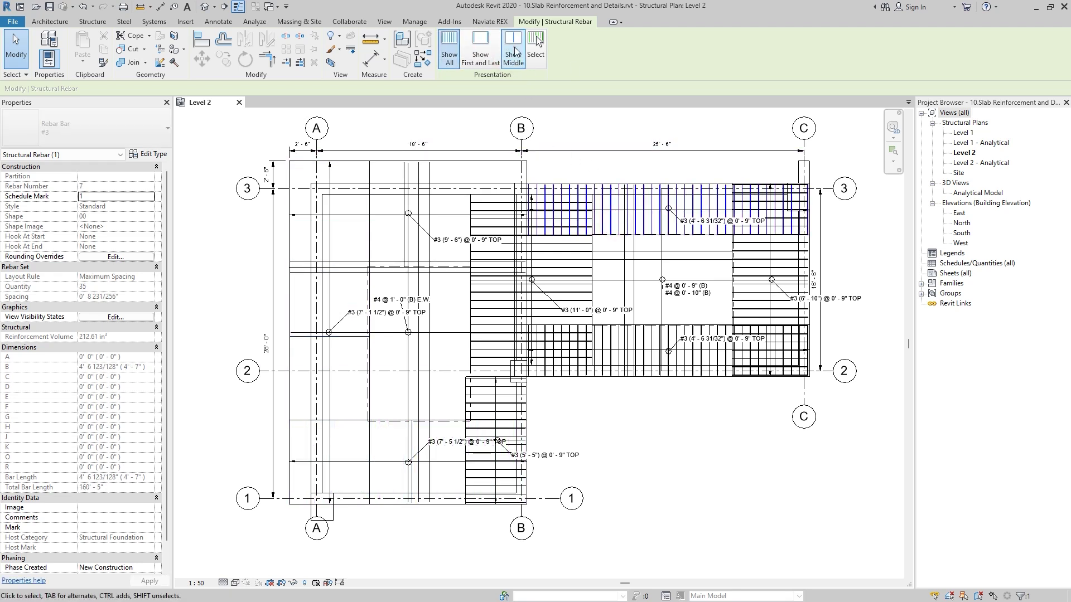
pyautogui.click(513, 50)
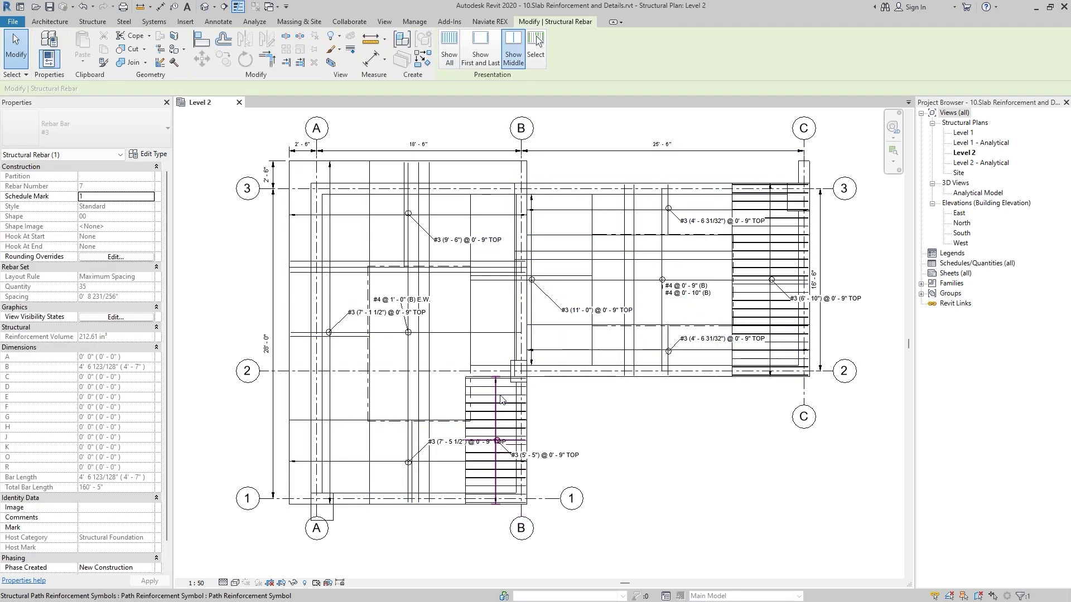
pyautogui.click(770, 235)
pyautogui.click(513, 50)
pyautogui.press('Escape')
pyautogui.moveTo(468, 241); pyautogui.dragTo(473, 247, button='middle')
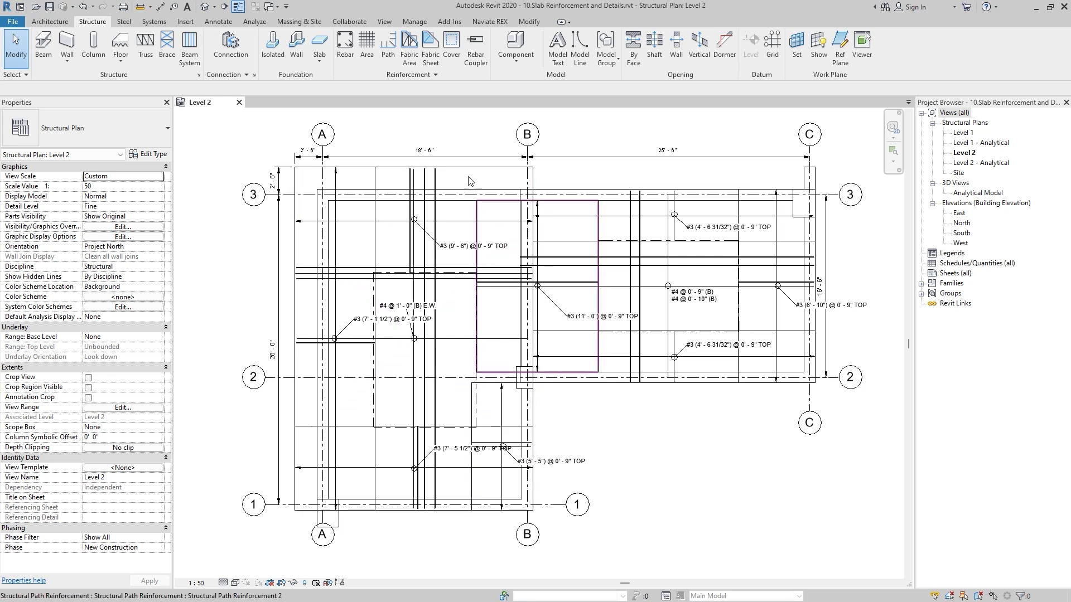
# - Hide the Boundary subcategory of Structural Path Reinforcement in the Level 2 view's visibility overrides
pyautogui.click(383, 20)
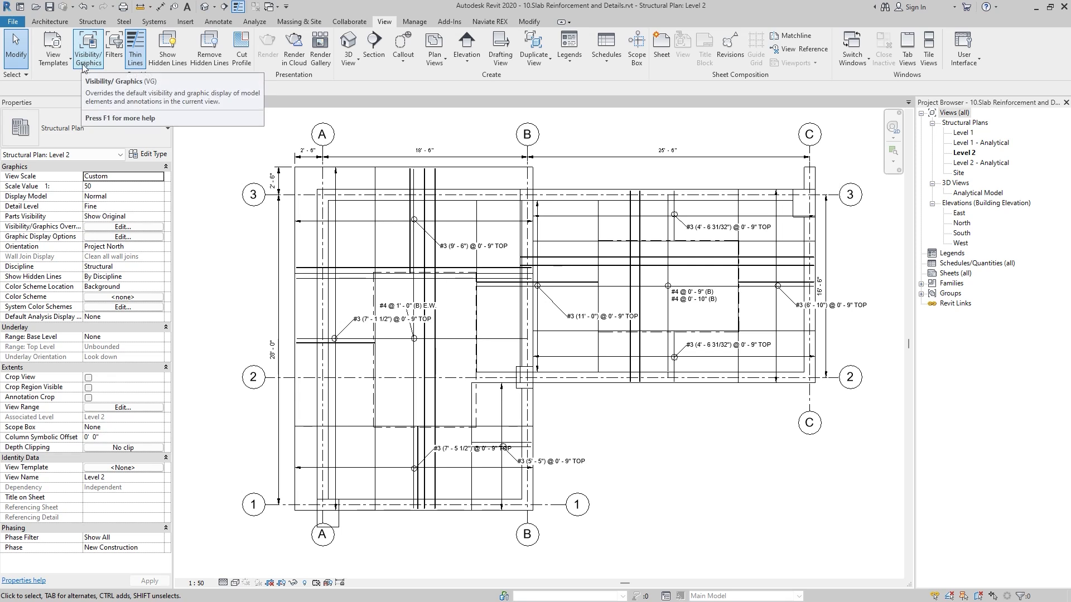
pyautogui.click(84, 62)
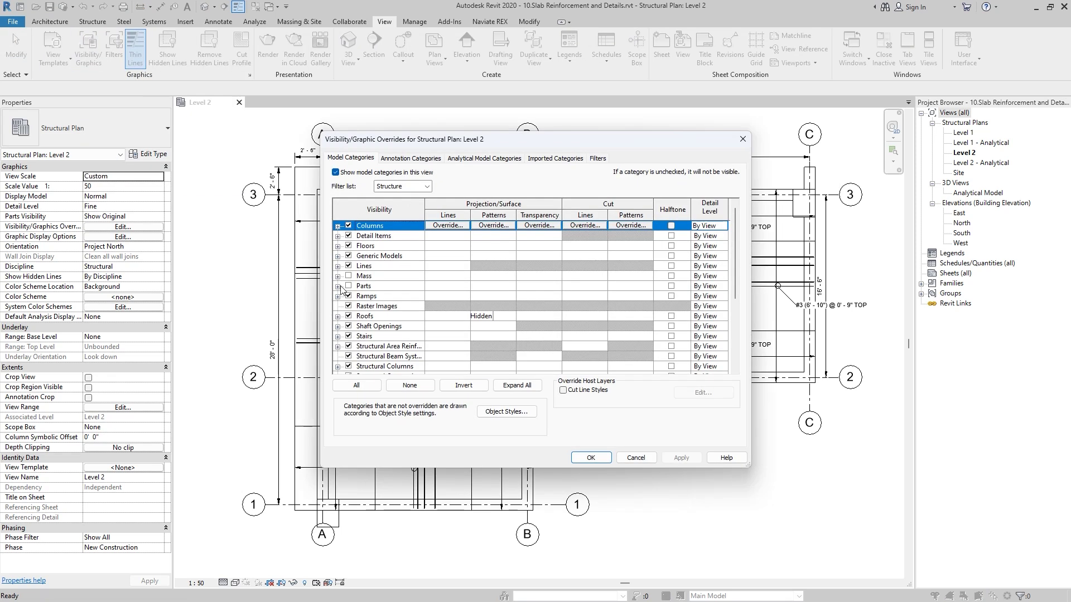
pyautogui.scroll(-4, 341, 288)
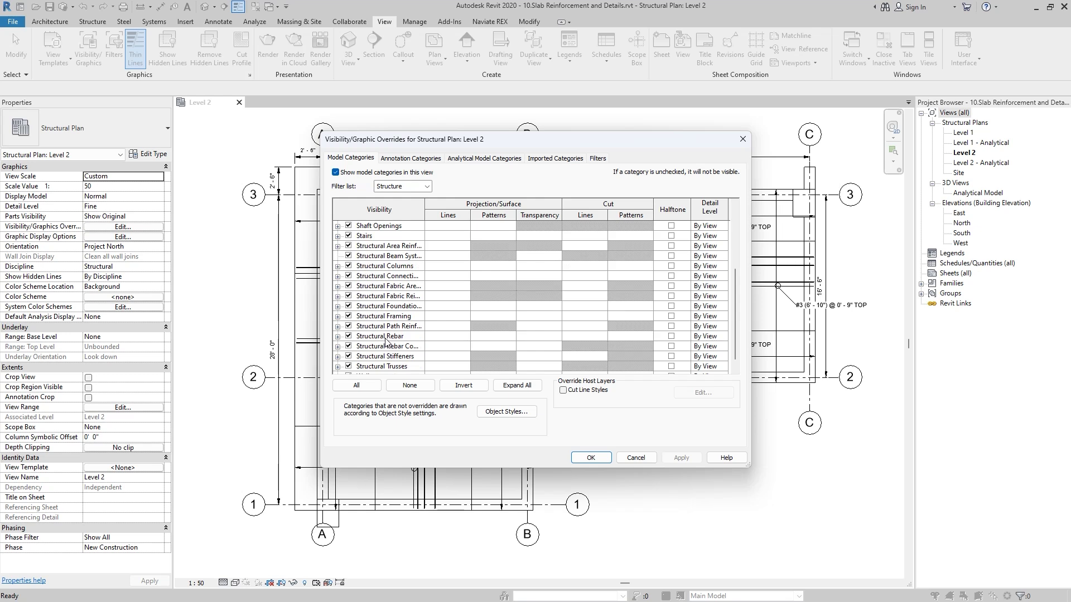
pyautogui.click(338, 326)
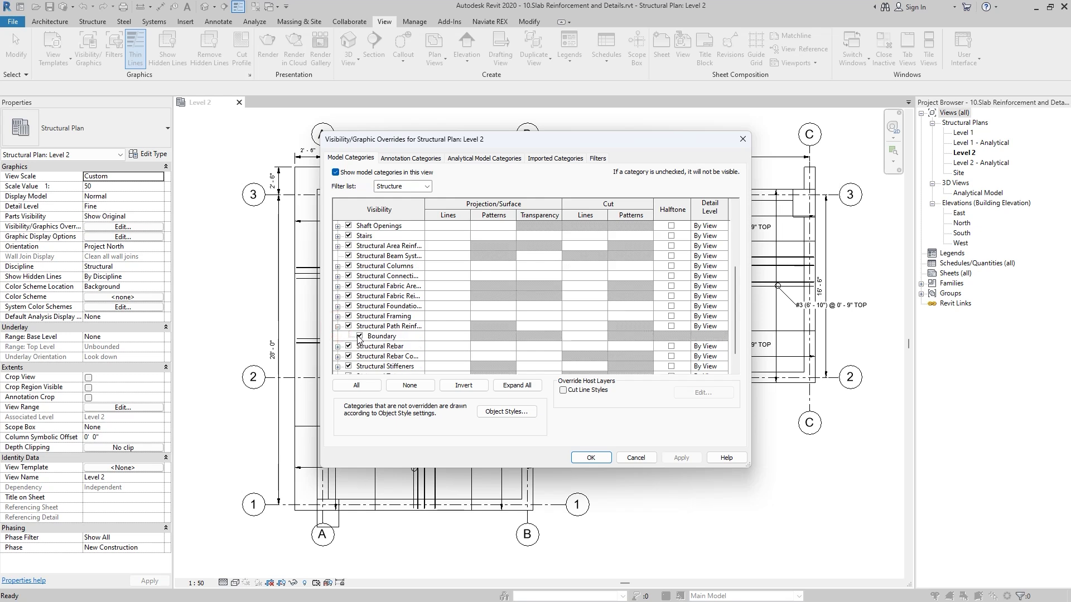
pyautogui.click(359, 336)
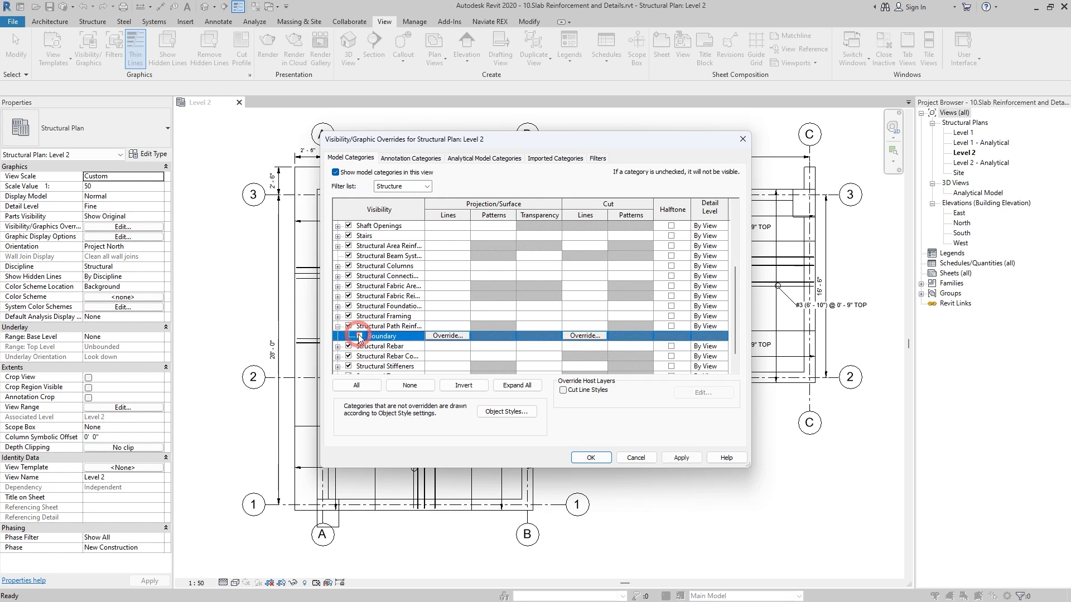
pyautogui.click(684, 458)
pyautogui.click(589, 458)
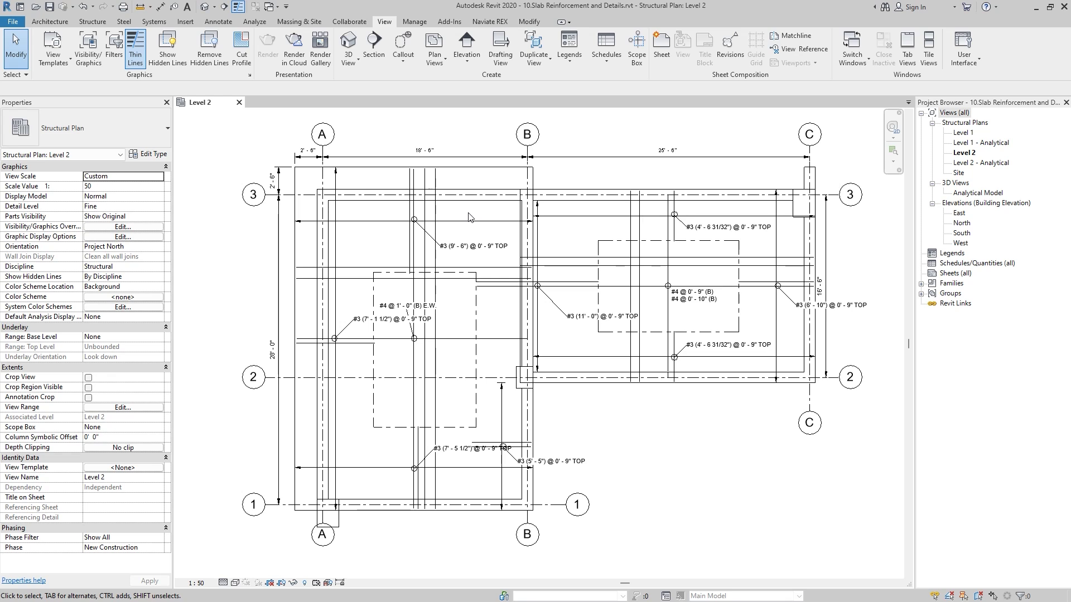
# - Move the lower-edge reinforcement's 7' 5 1/2" tag below its distribution line, clear of the grid B edge bars
pyautogui.scroll(5, 504, 396)
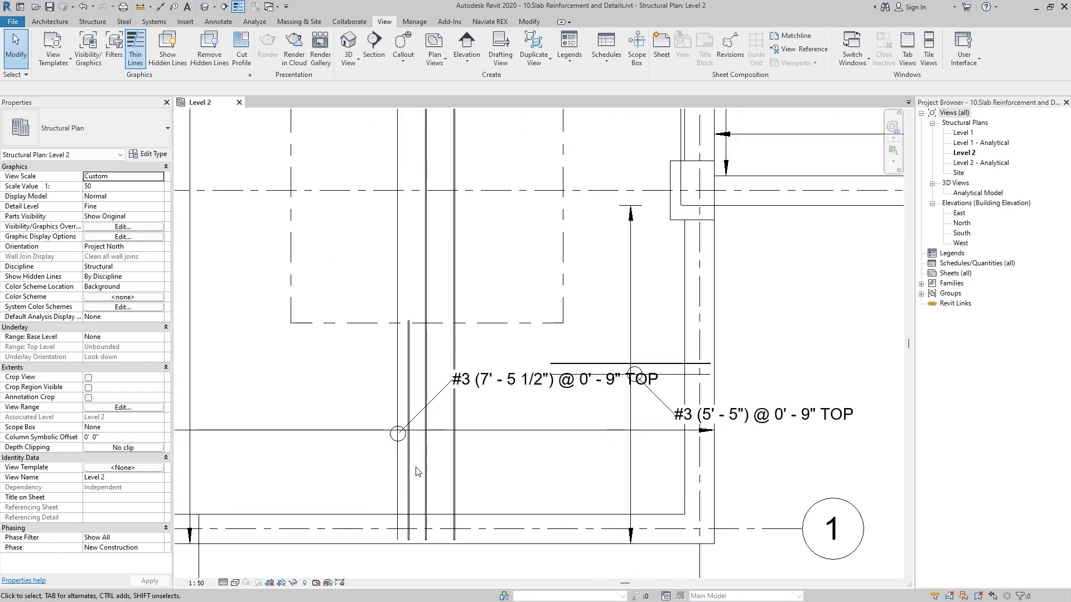
pyautogui.click(503, 396)
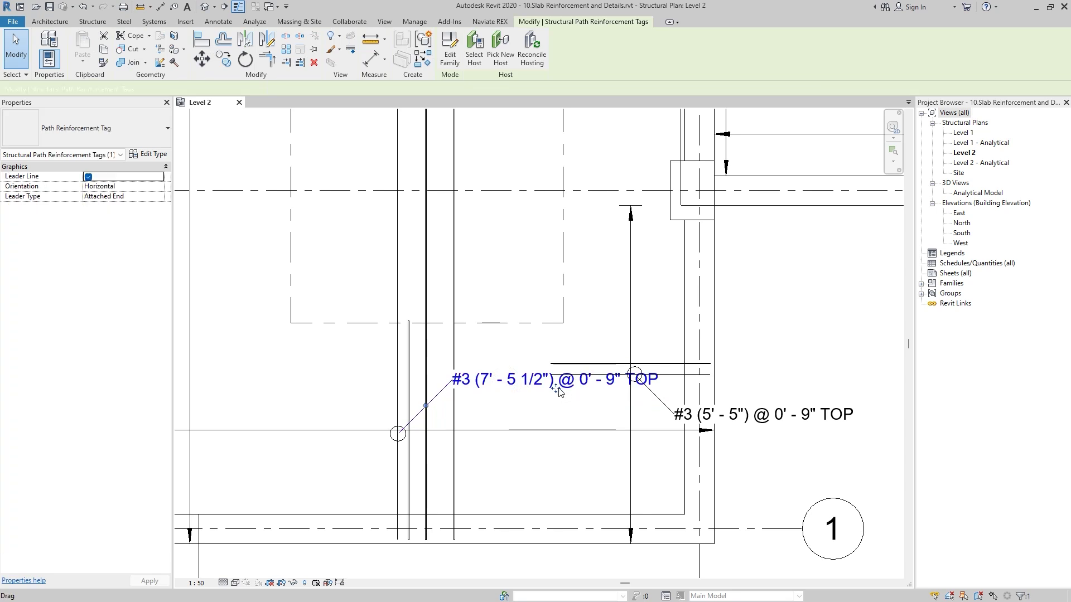
pyautogui.moveTo(521, 462)
pyautogui.mouseDown()
pyautogui.moveTo(516, 471)
pyautogui.moveTo(527, 469)
pyautogui.mouseUp()
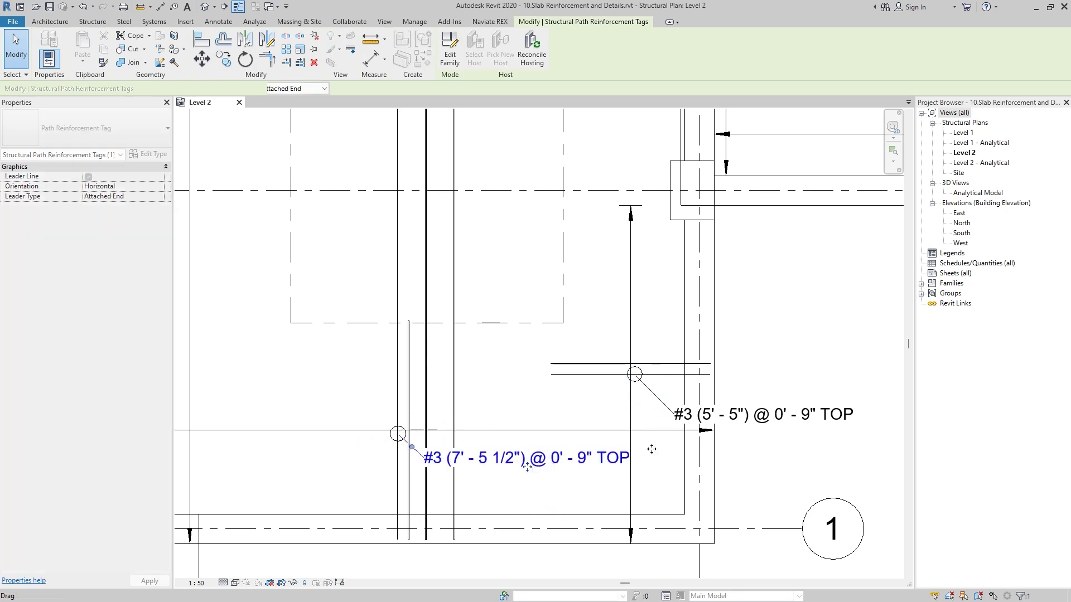
pyautogui.press('Escape')
# - Move the left-edge reinforcement's 7' 1 1/2" tag below its bars, clear of the area reinforcement tag
pyautogui.scroll(-4, 359, 238)
pyautogui.scroll(2, 359, 239)
pyautogui.scroll(3, 358, 239)
pyautogui.click(366, 239)
pyautogui.moveTo(460, 246); pyautogui.dragTo(403, 342)
pyautogui.press('Escape')
pyautogui.scroll(-4, 354, 352)
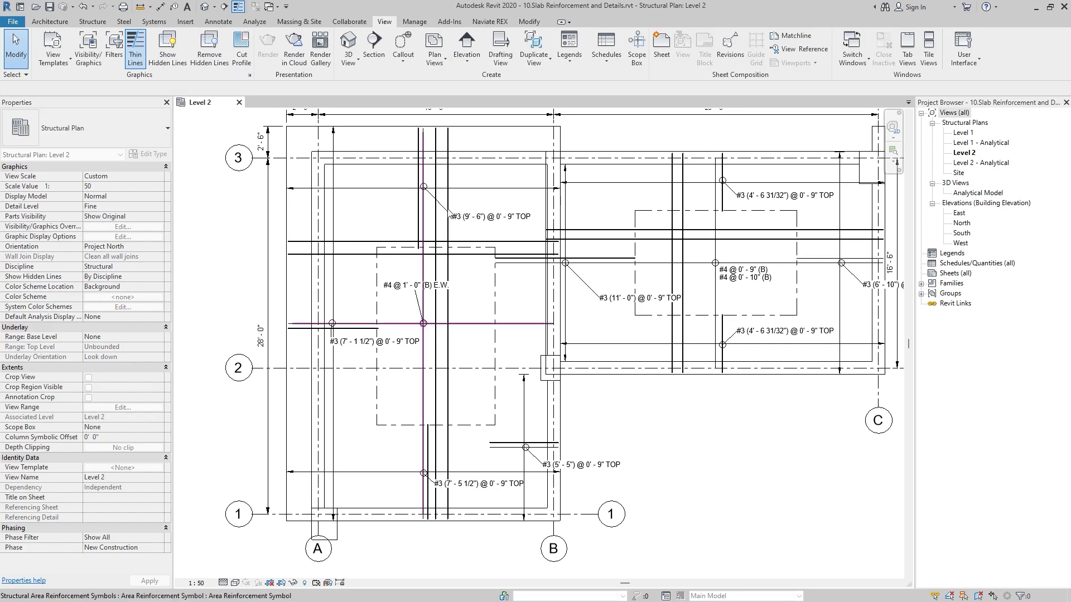
# - Move the upper-edge reinforcement's 9' 6" tag above its distribution line near grid 3
pyautogui.click(470, 213)
pyautogui.click(491, 221)
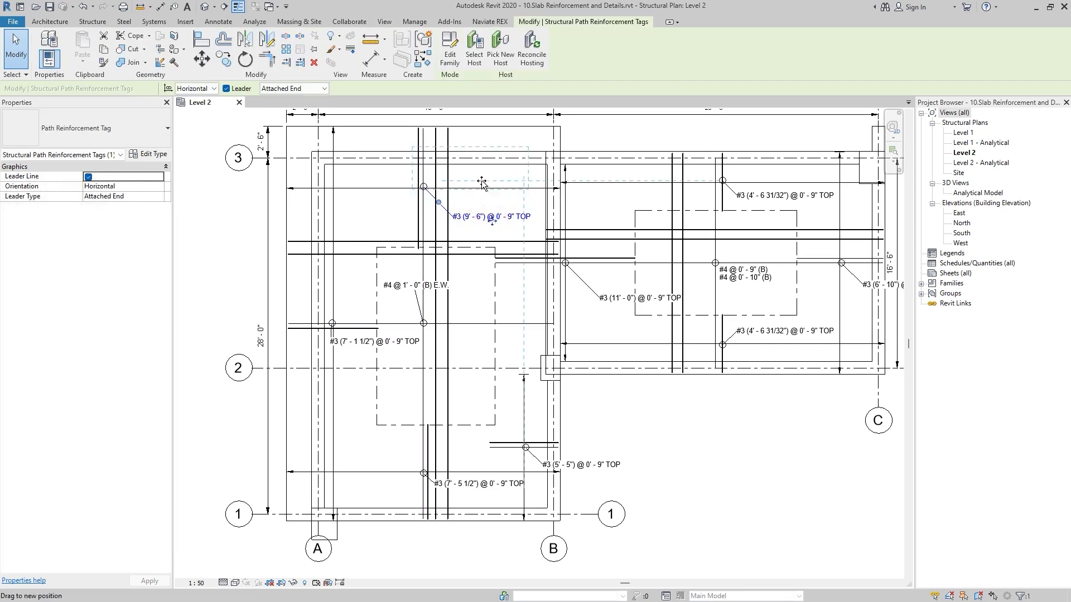
pyautogui.moveTo(482, 183); pyautogui.dragTo(485, 174)
pyautogui.press('Escape')
pyautogui.scroll(-2, 342, 227)
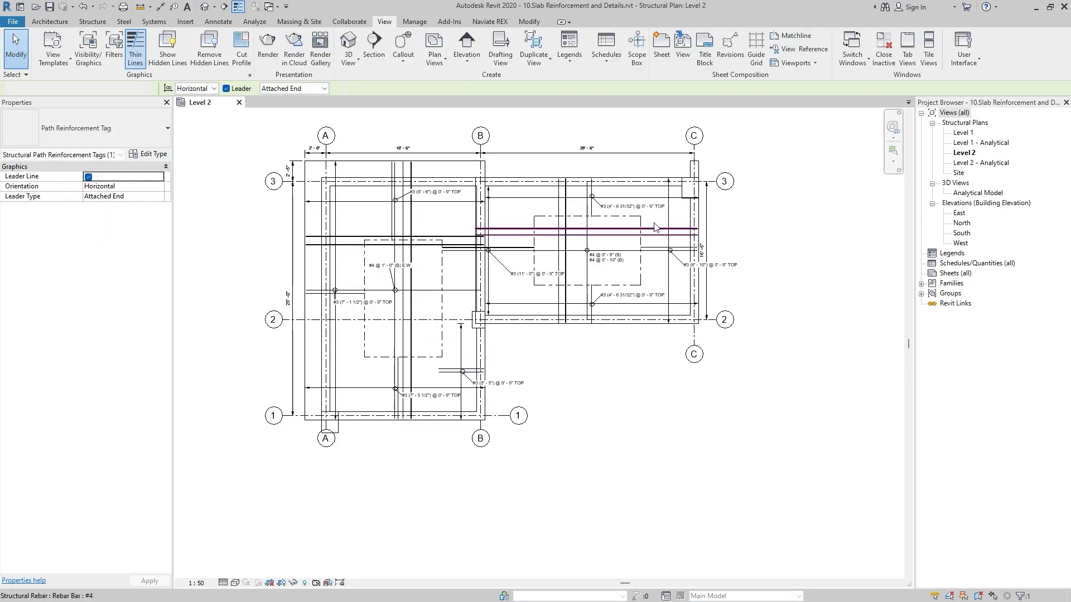
pyautogui.press('Escape')
pyautogui.scroll(3, 655, 227)
pyautogui.scroll(-1, 646, 301)
pyautogui.scroll(-1, 646, 301)
pyautogui.scroll(-1, 646, 301)
pyautogui.scroll(2, 612, 396)
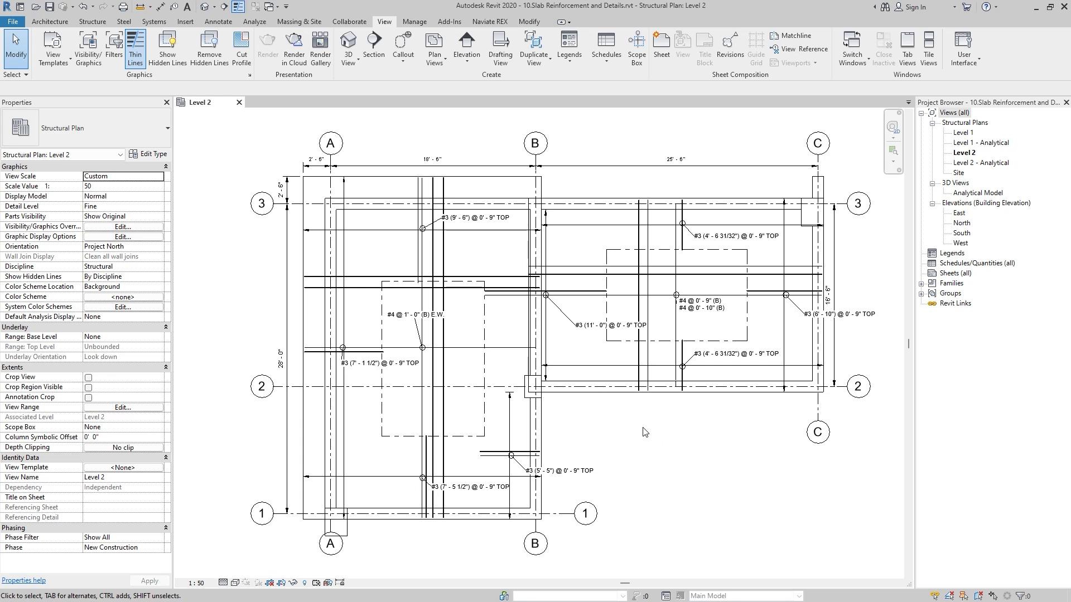
pyautogui.click(486, 177)
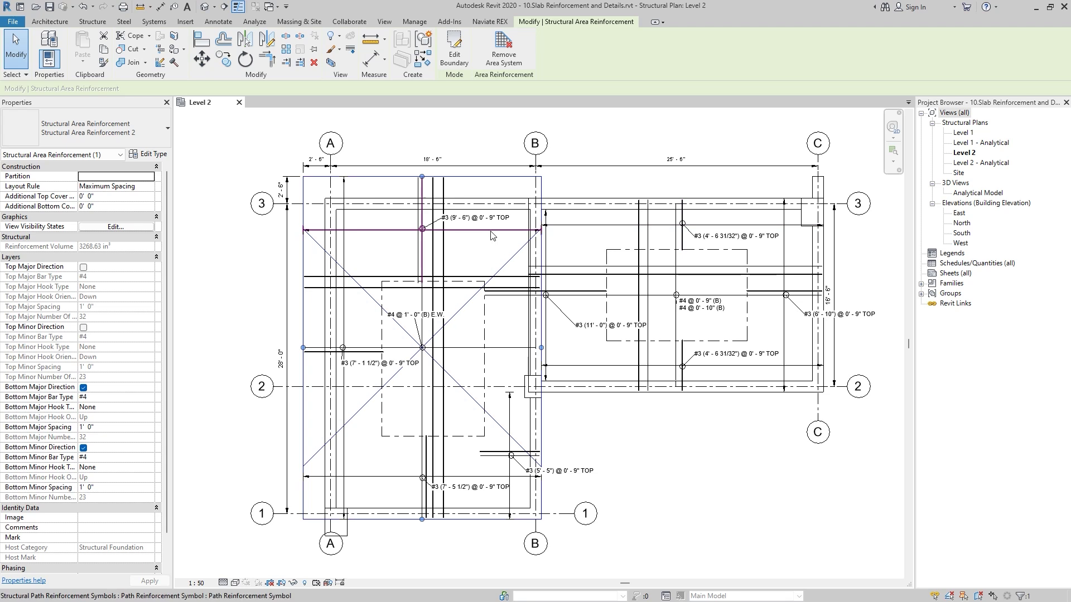
pyautogui.press('Escape')
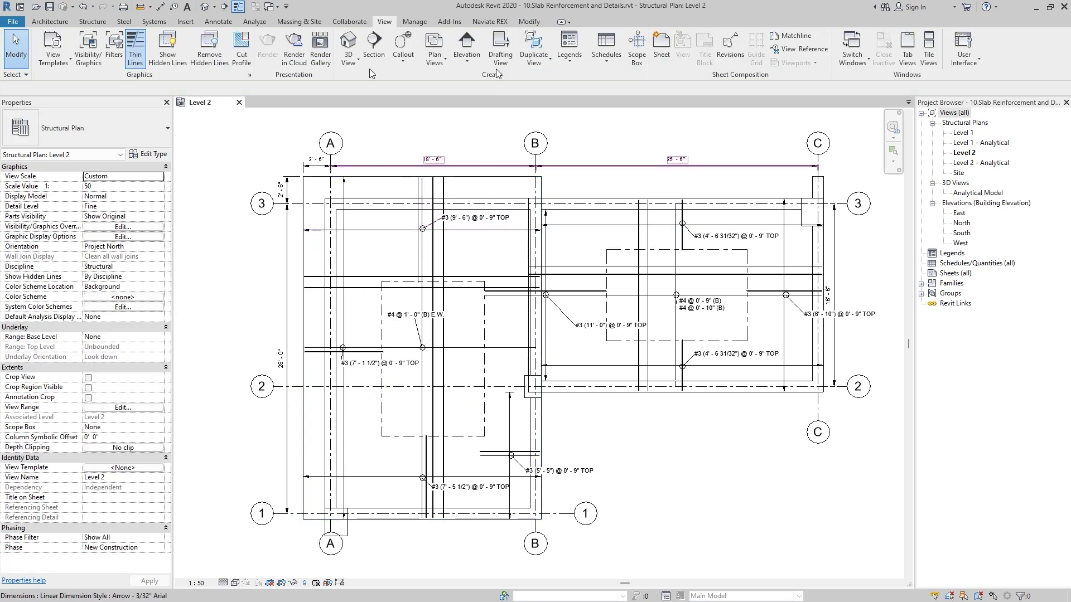
# - Turn the Boundary subcategory of Structural Path Reinforcement back on in the Level 2 view's visibility overrides
pyautogui.click(92, 62)
pyautogui.scroll(-5, 363, 323)
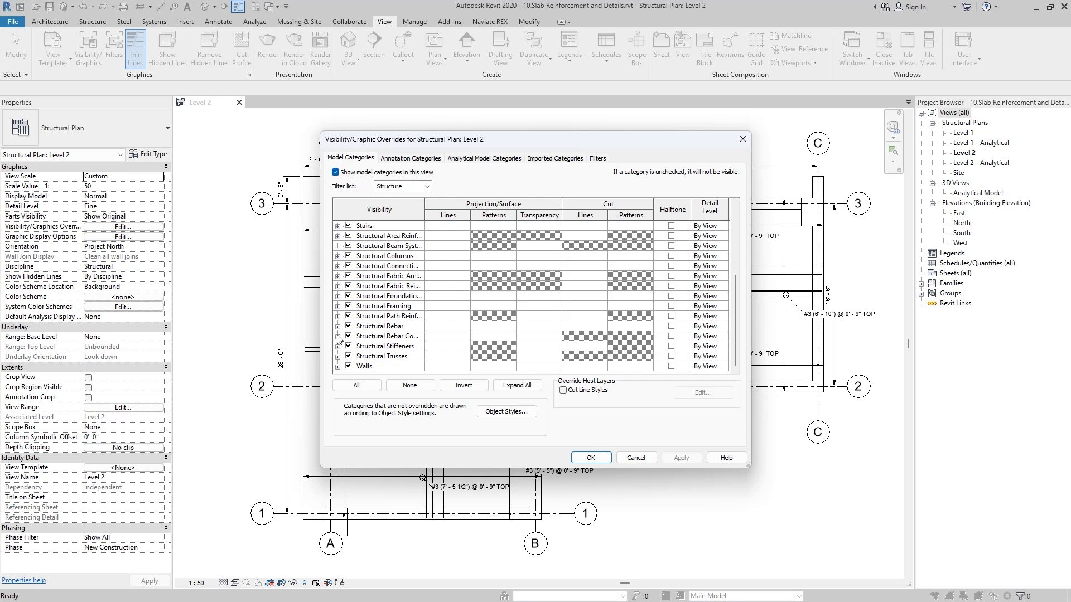
pyautogui.click(338, 316)
pyautogui.click(360, 326)
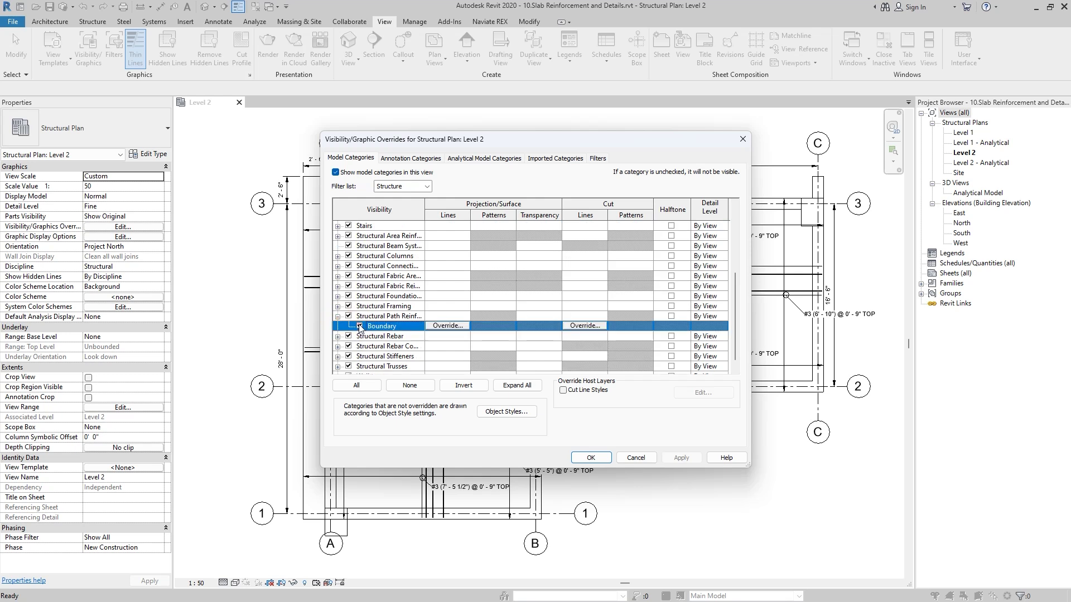
pyautogui.click(679, 457)
pyautogui.click(591, 457)
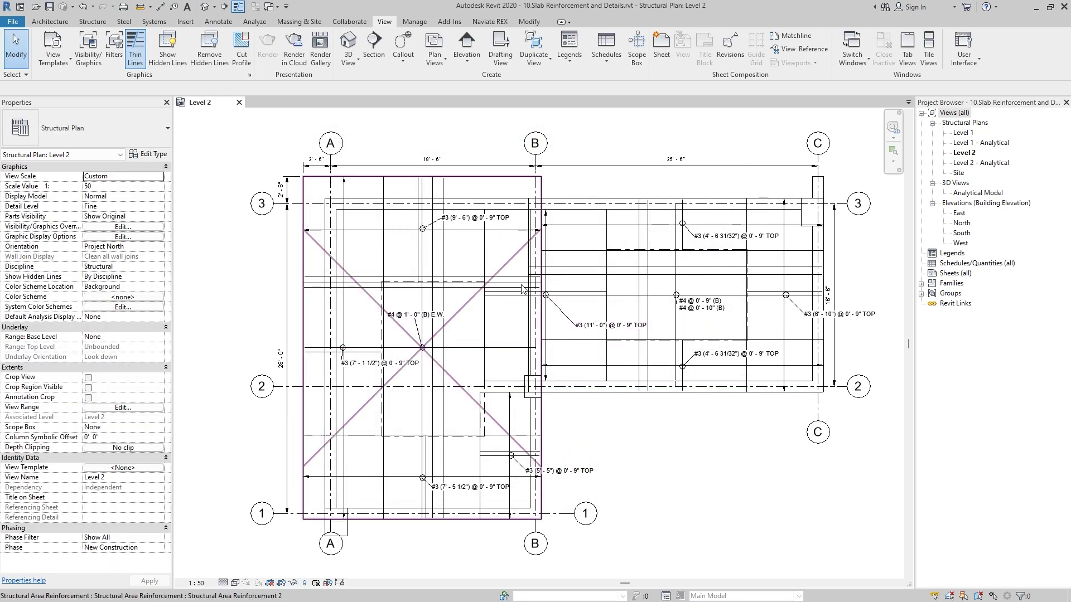
# - Set the Partition of all eight path reinforcements in the slab to "Top Rebars"
pyautogui.click(347, 246)
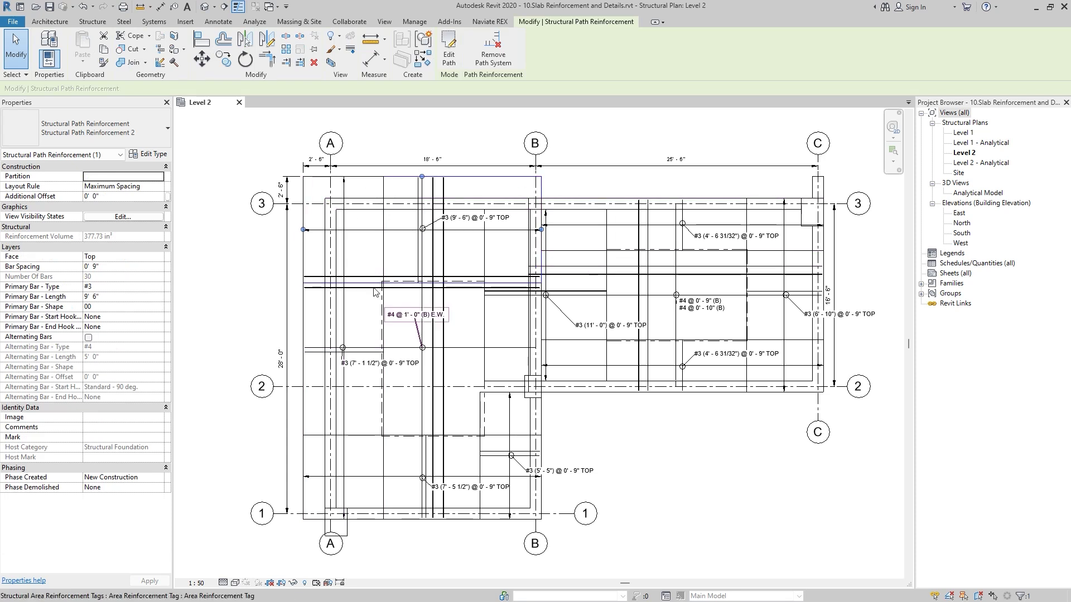
pyautogui.press('Escape')
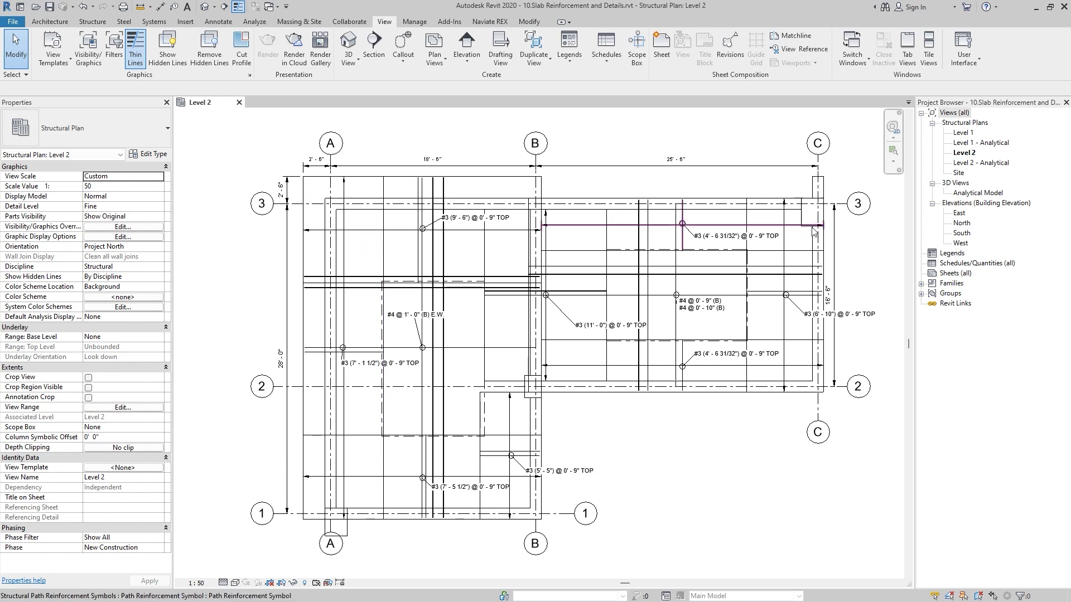
pyautogui.click(493, 183)
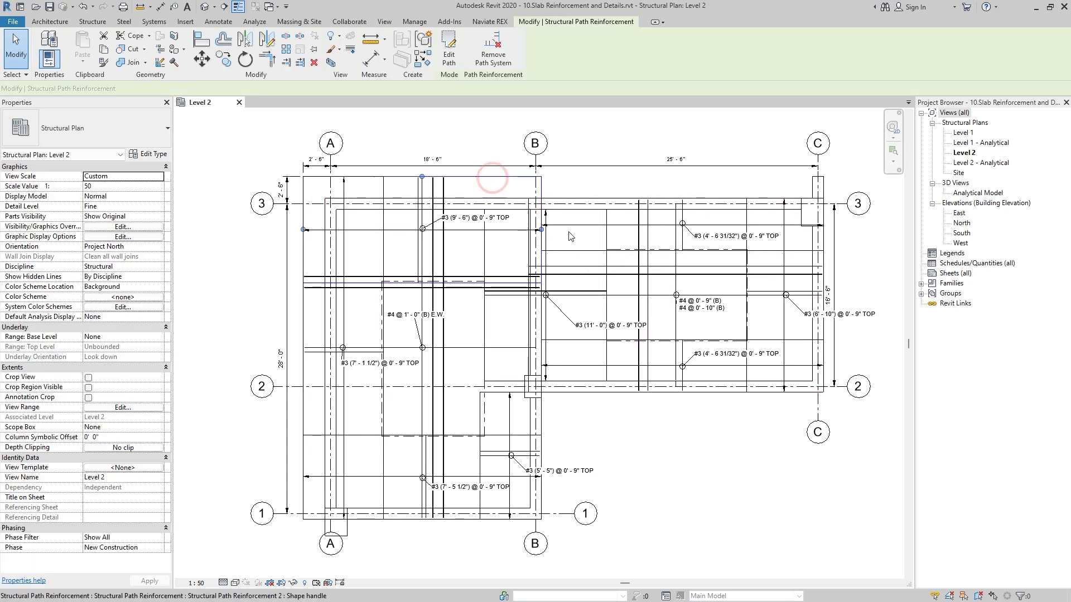
pyautogui.click(581, 191)
pyautogui.click(585, 202)
pyautogui.keyDown('ctrl'); pyautogui.click(825, 287); pyautogui.keyUp('ctrl')
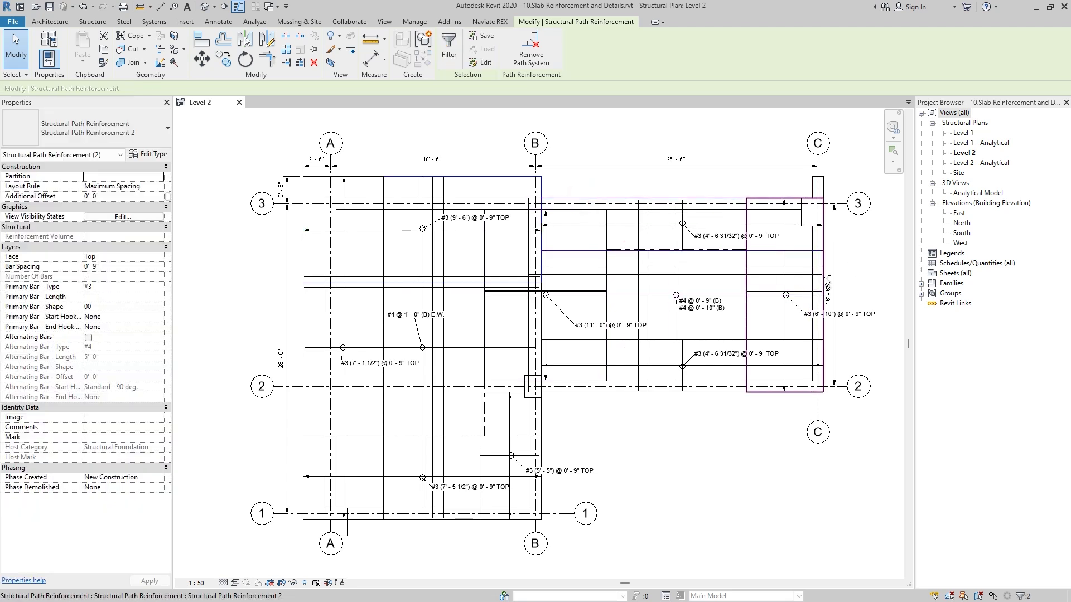
pyautogui.keyDown('ctrl'); pyautogui.click(722, 394); pyautogui.keyUp('ctrl')
pyautogui.keyDown('ctrl'); pyautogui.click(542, 422); pyautogui.keyUp('ctrl')
pyautogui.keyDown('ctrl'); pyautogui.click(511, 382); pyautogui.keyUp('ctrl')
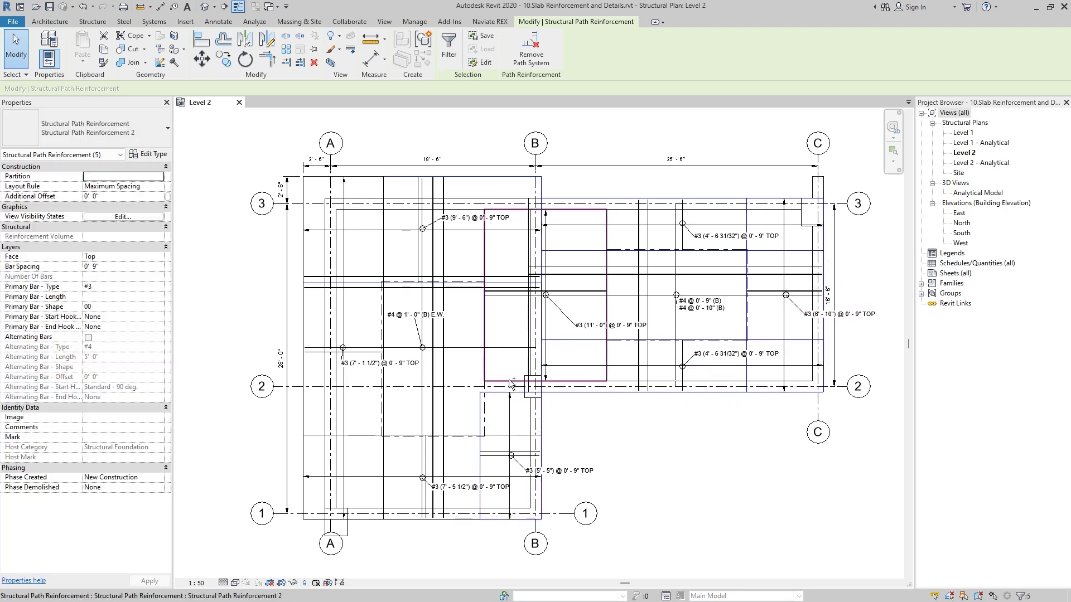
pyautogui.keyDown('ctrl'); pyautogui.click(367, 446); pyautogui.keyUp('ctrl')
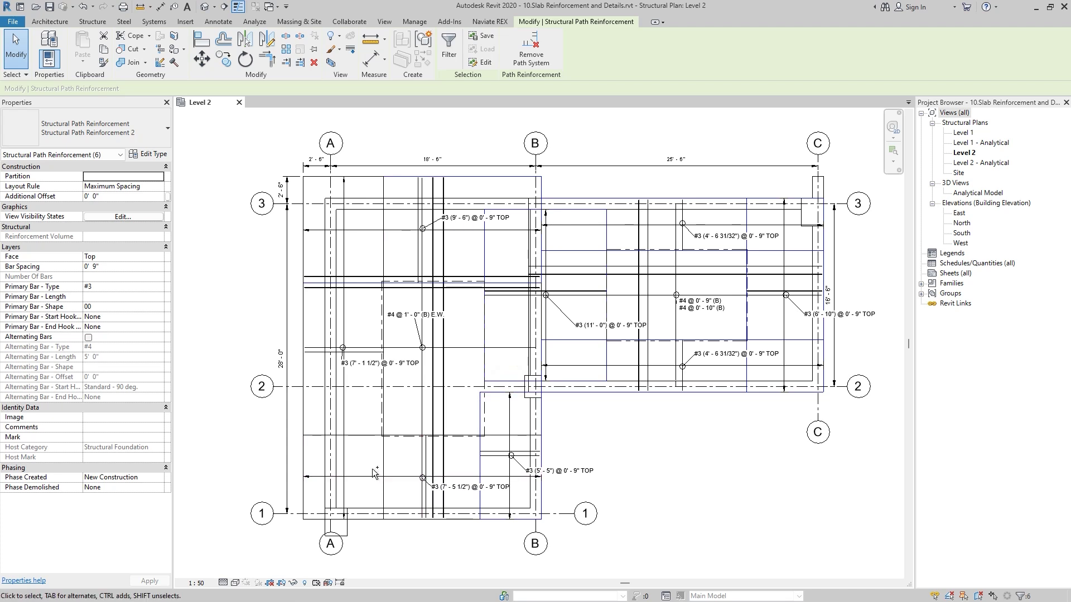
pyautogui.keyDown('ctrl'); pyautogui.click(387, 374); pyautogui.keyUp('ctrl')
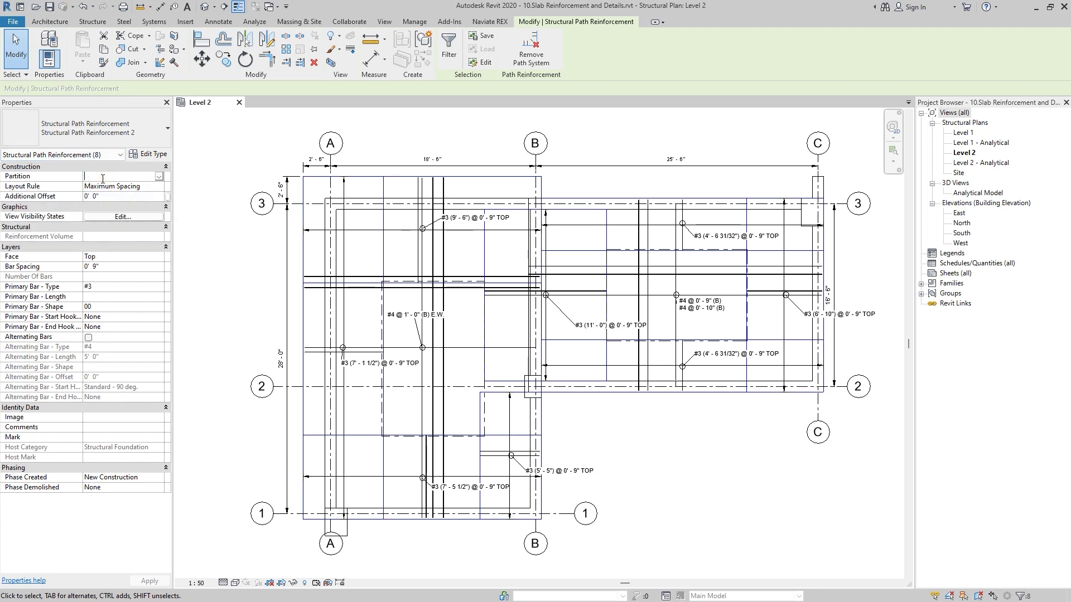
pyautogui.write('Pa')
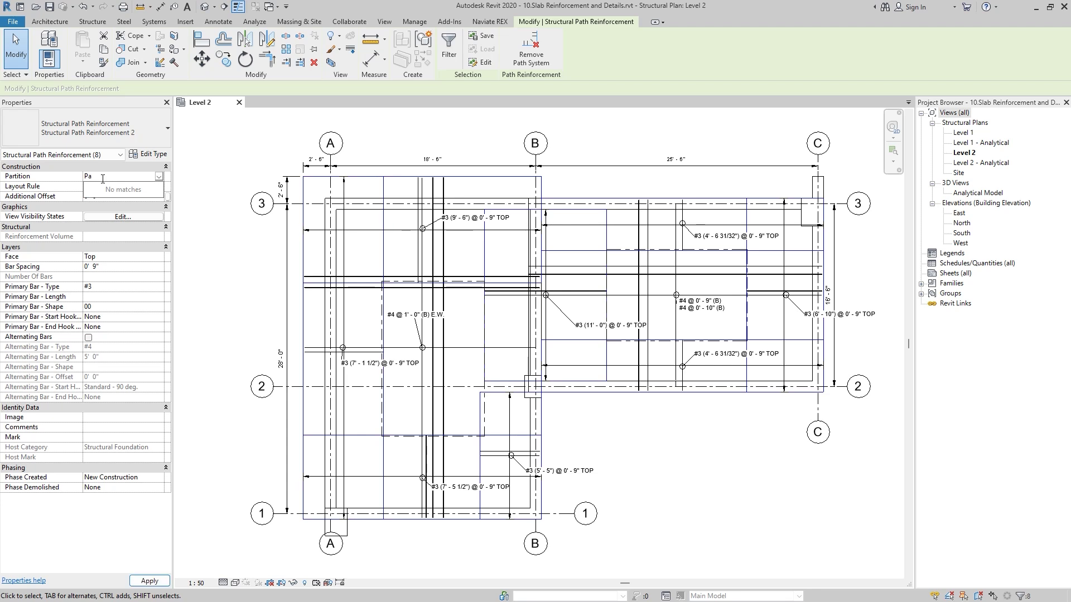
pyautogui.press('BackSpace')
pyautogui.press('BackSpace')
pyautogui.write('Top')
pyautogui.press('Return')
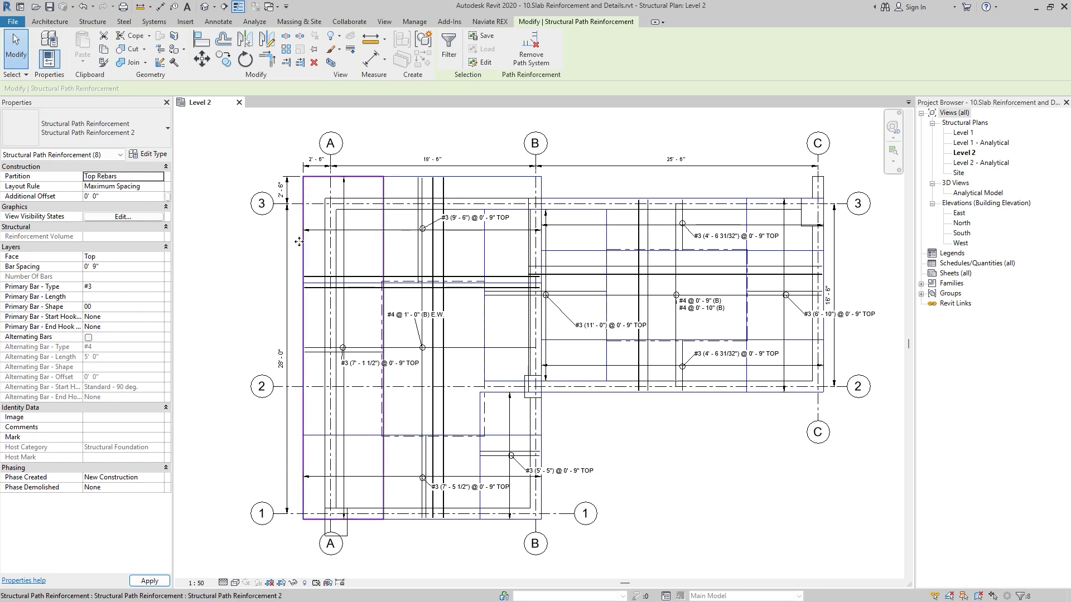
pyautogui.click(258, 273)
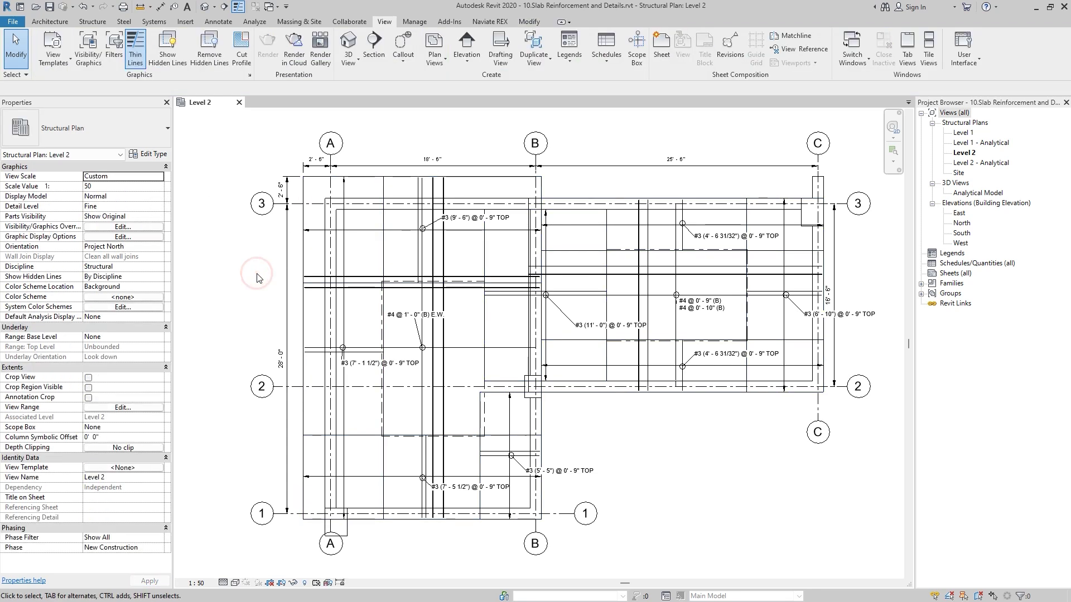
# - Set the Partition of both area reinforcements in the slab to "Bottom Rebars"
pyautogui.click(404, 181)
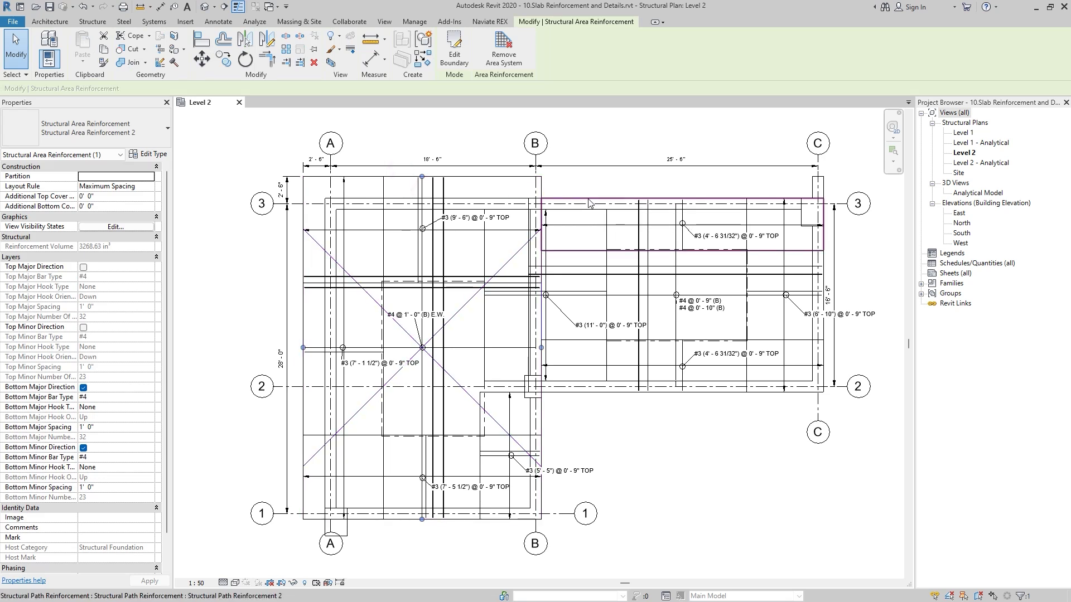
pyautogui.keyDown('ctrl'); pyautogui.click(590, 202); pyautogui.keyUp('ctrl')
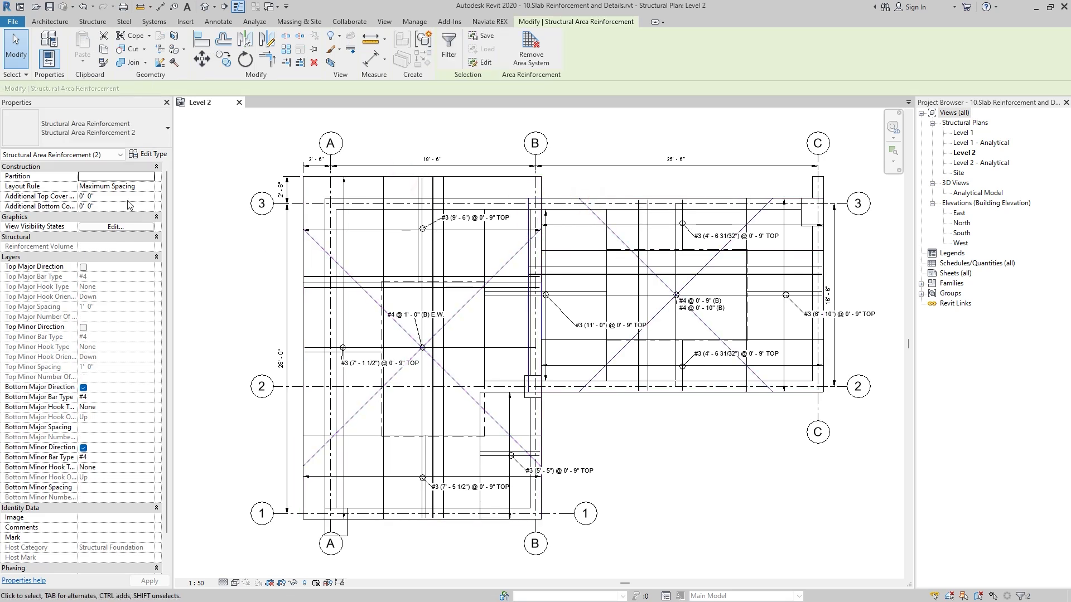
pyautogui.click(120, 177)
pyautogui.write('Bottom Rebar')
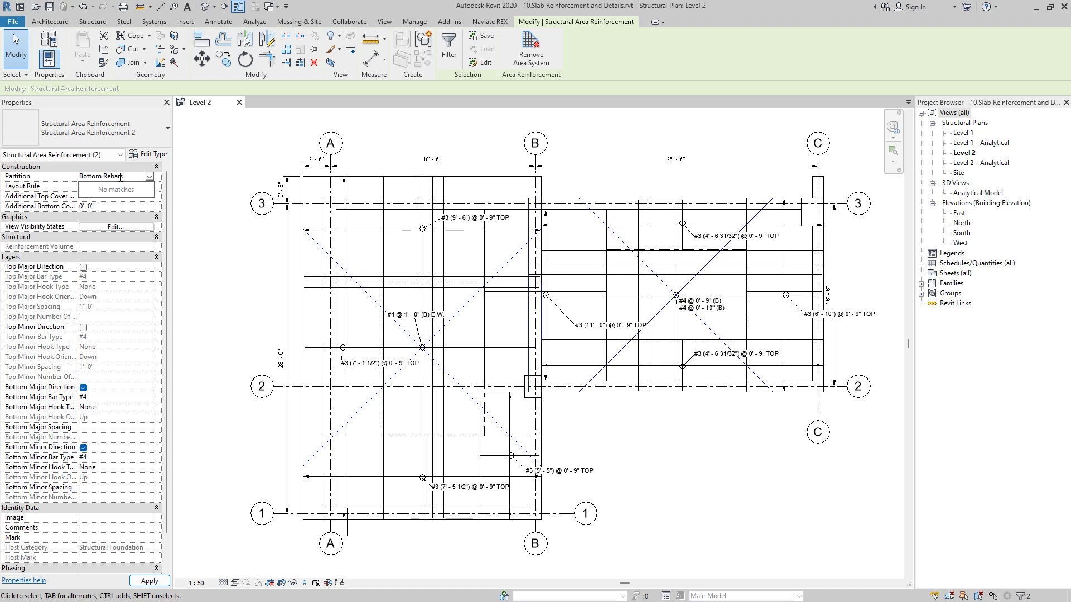
pyautogui.press('Return')
pyautogui.click(273, 273)
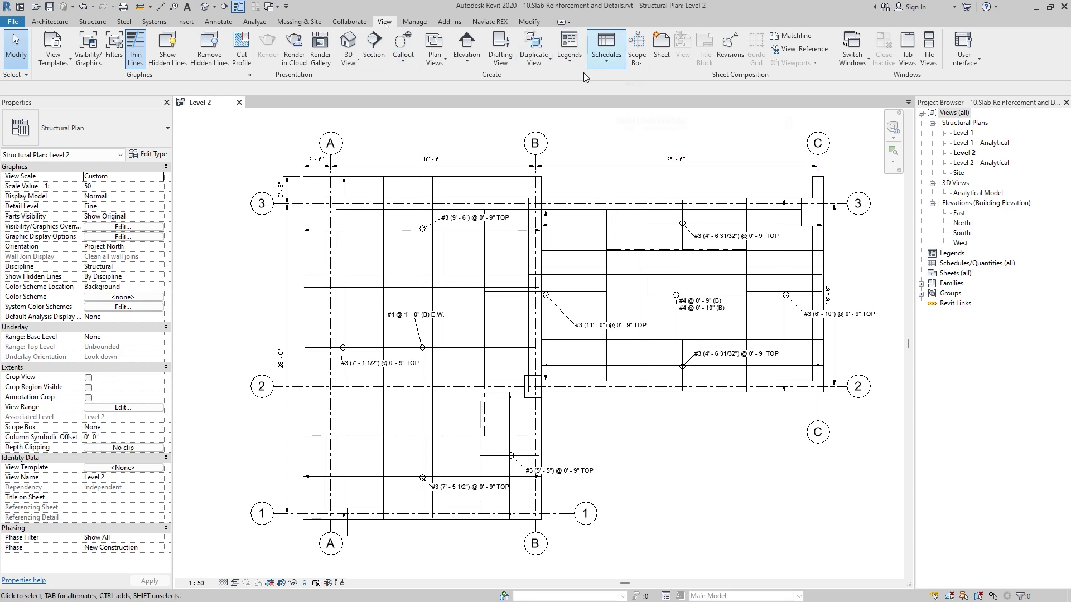
# - Create a new schedule for the Structural Rebar category, keeping the name Rebar Schedule and the New Construction phase
pyautogui.click(606, 60)
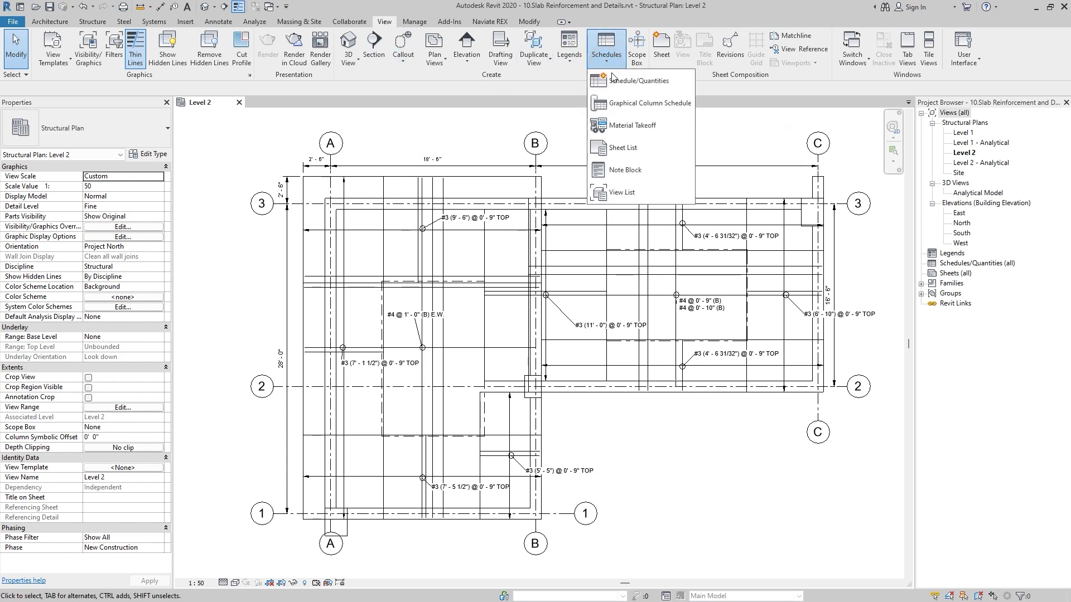
pyautogui.click(624, 85)
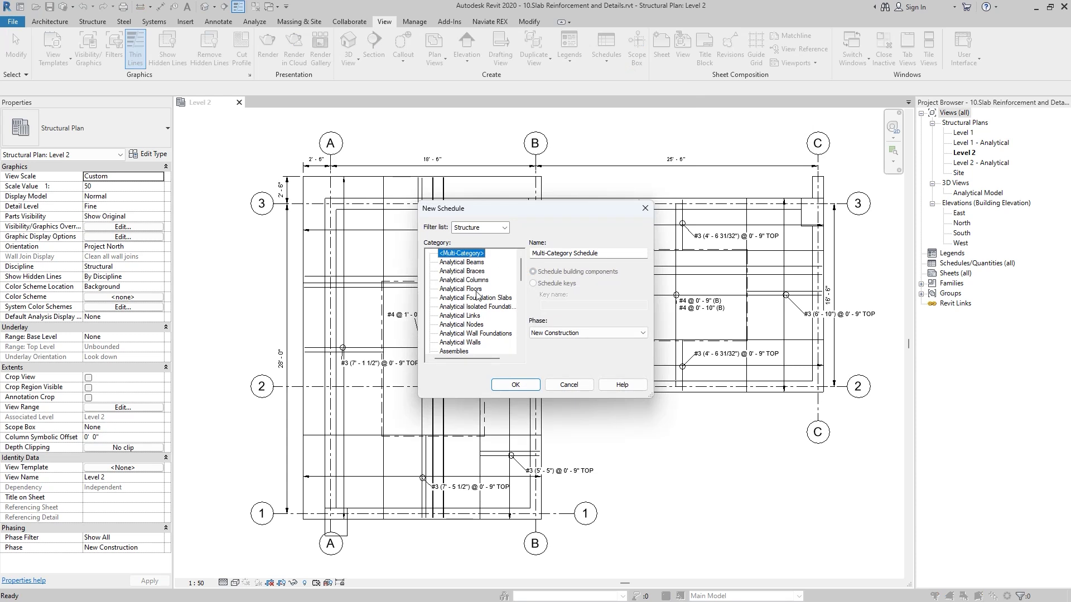
pyautogui.scroll(-2, 468, 308)
pyautogui.scroll(-1, 469, 308)
pyautogui.scroll(-8, 468, 306)
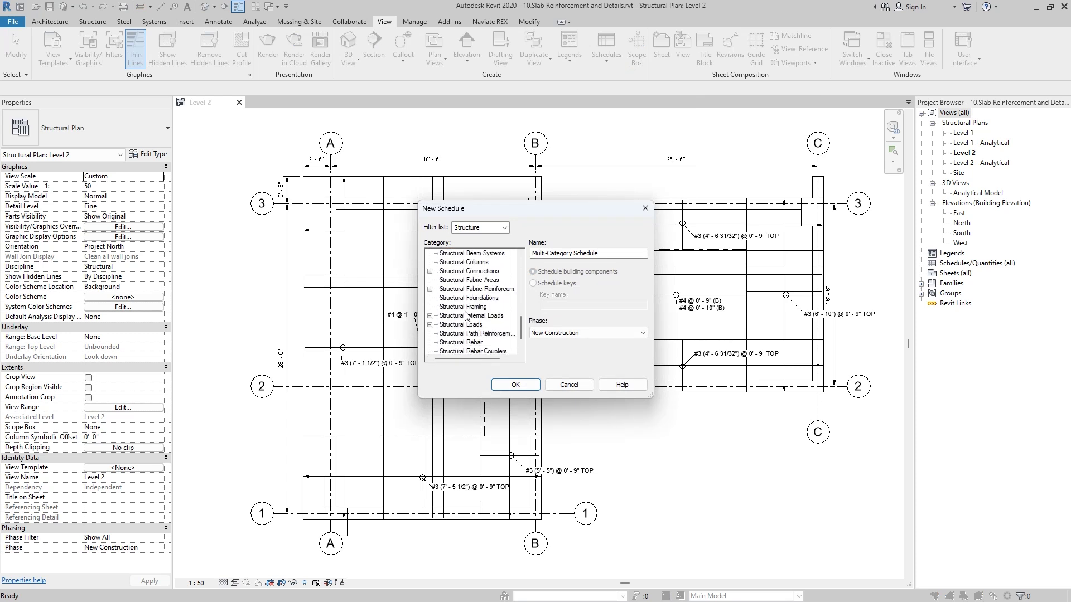
pyautogui.scroll(-1, 465, 316)
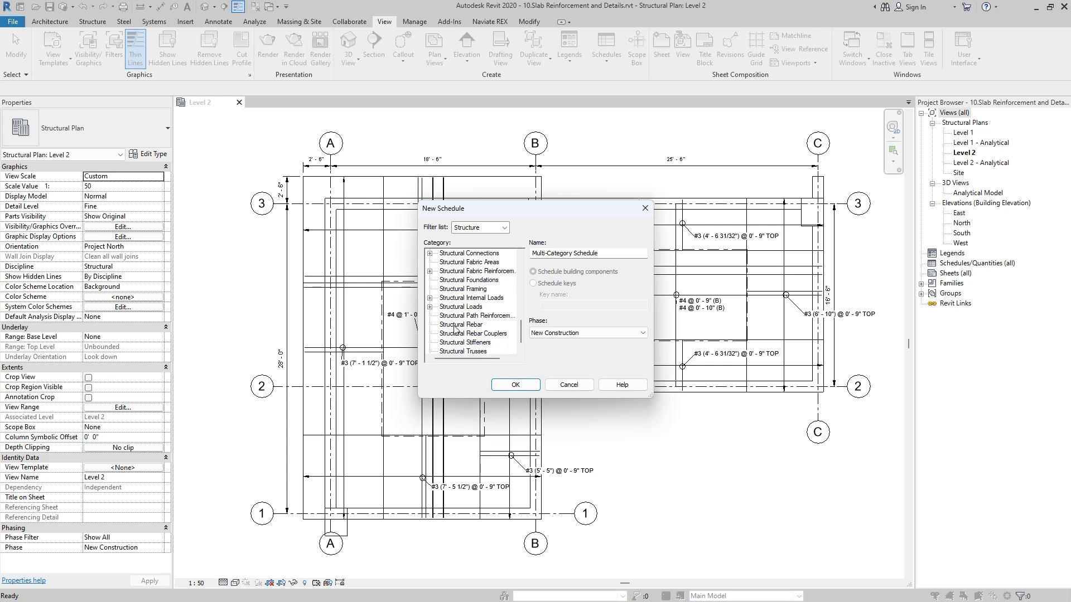
pyautogui.click(462, 326)
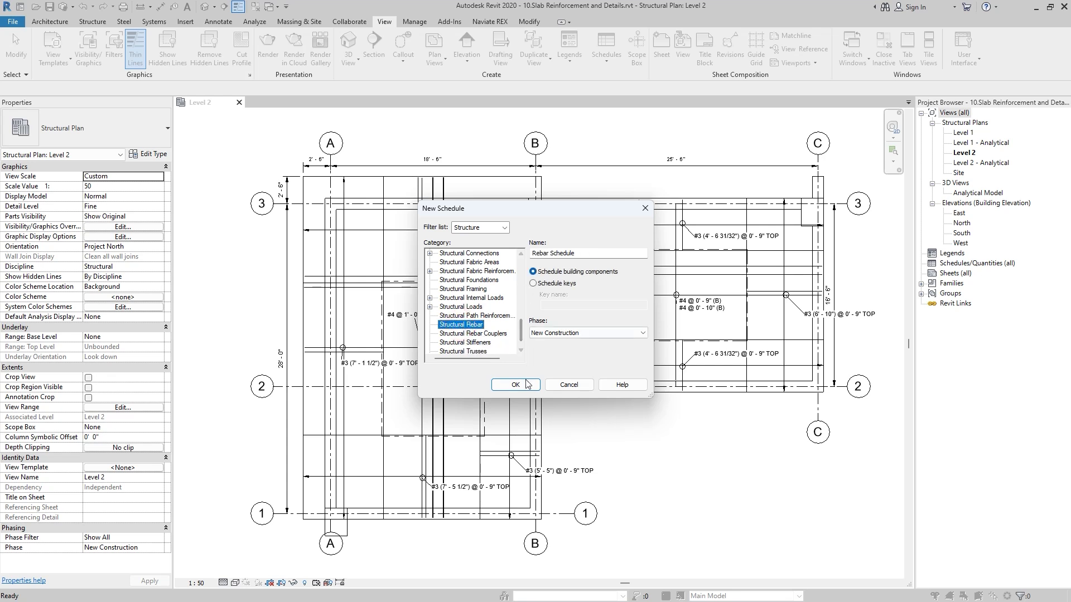
pyautogui.click(515, 385)
# - Add the Bar Diameter, Bar Length, A, B and G fields to the rebar schedule, in that order
pyautogui.moveTo(821, 162); pyautogui.dragTo(488, 162)
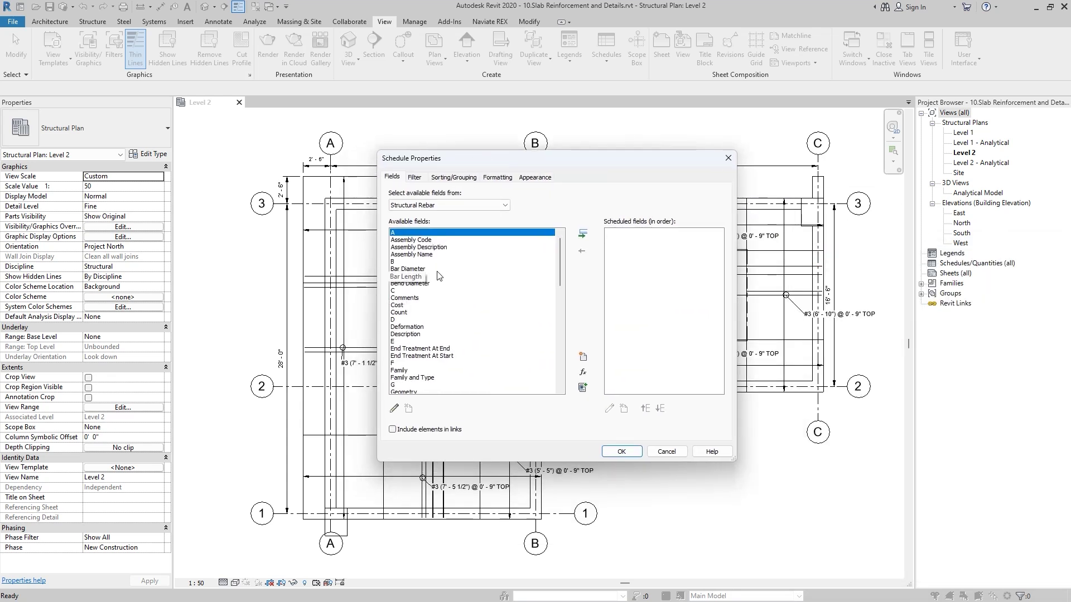
pyautogui.scroll(-1, 430, 302)
pyautogui.scroll(-15, 430, 302)
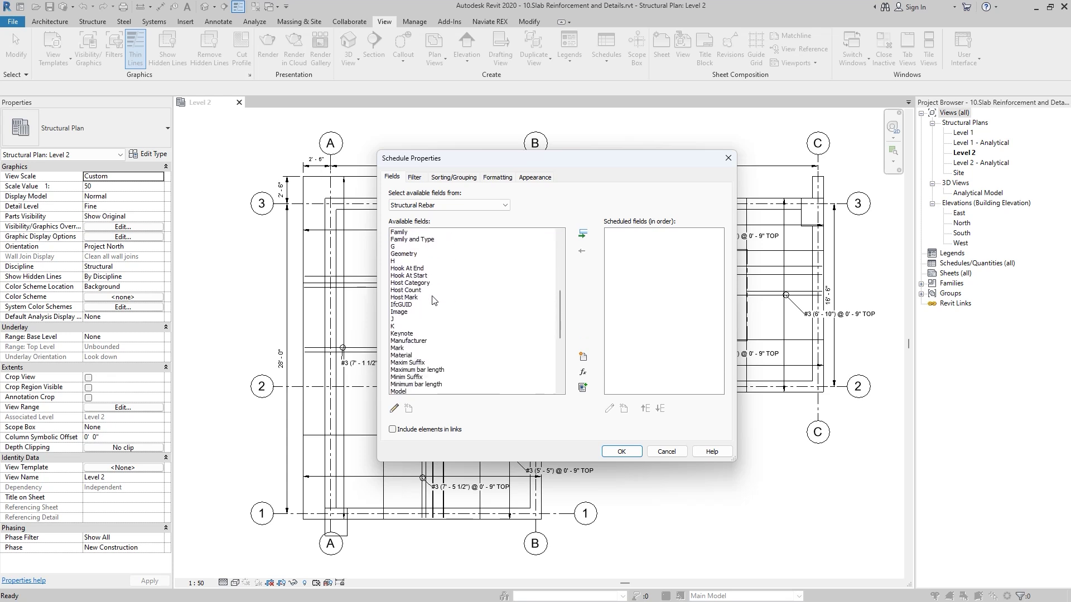
pyautogui.scroll(20, 427, 334)
pyautogui.press('Home')
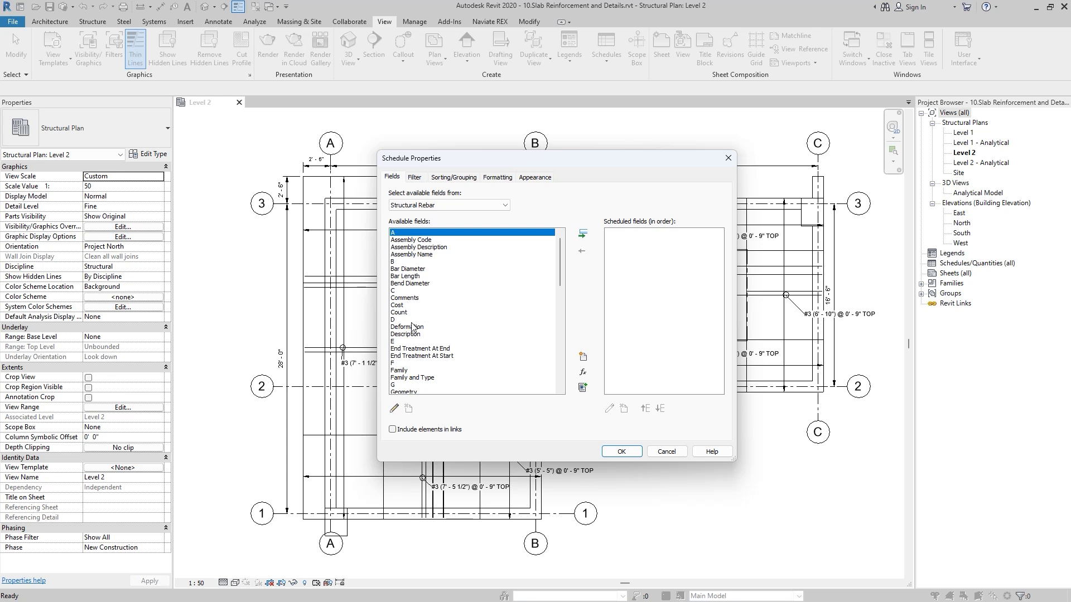
pyautogui.doubleClick(408, 269)
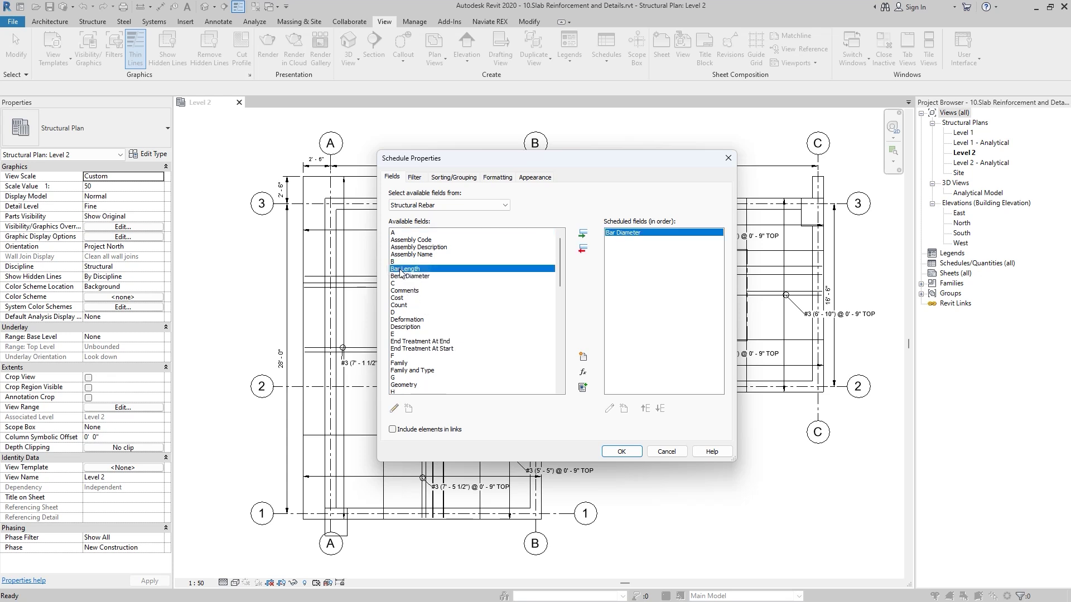
pyautogui.doubleClick(408, 270)
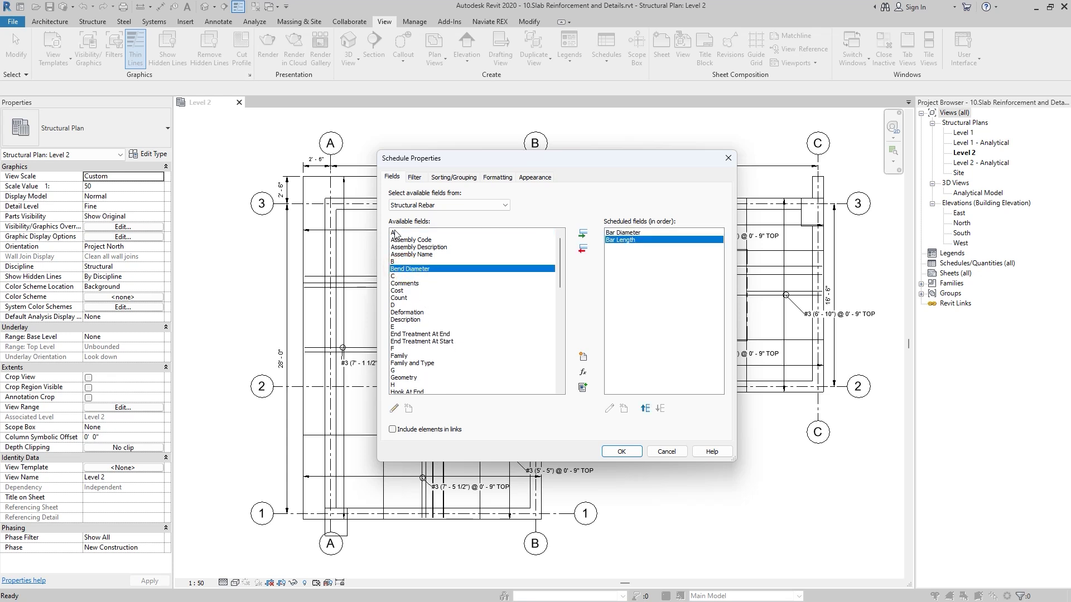
pyautogui.doubleClick(395, 234)
pyautogui.doubleClick(398, 256)
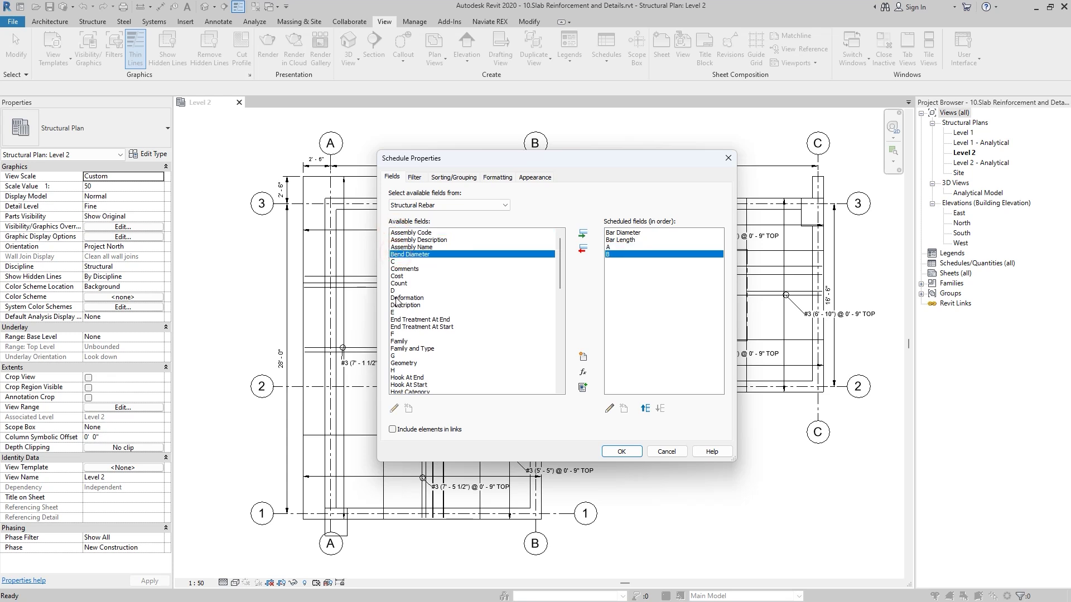
pyautogui.doubleClick(403, 357)
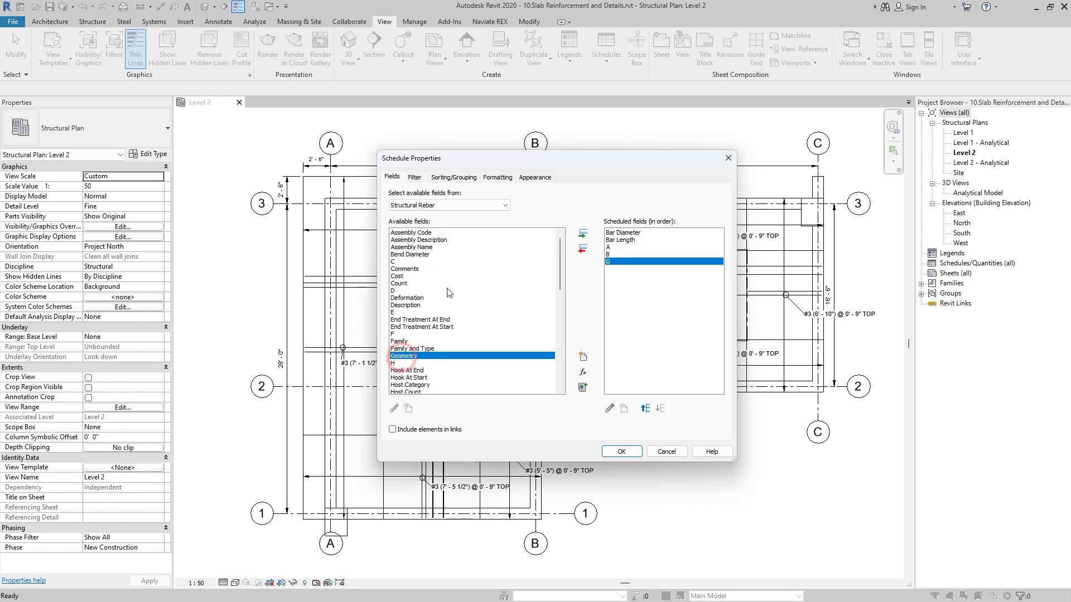
# - Add the Quantity and Partition fields to the rebar schedule after the G field
pyautogui.scroll(-4, 453, 295)
pyautogui.scroll(-2, 453, 294)
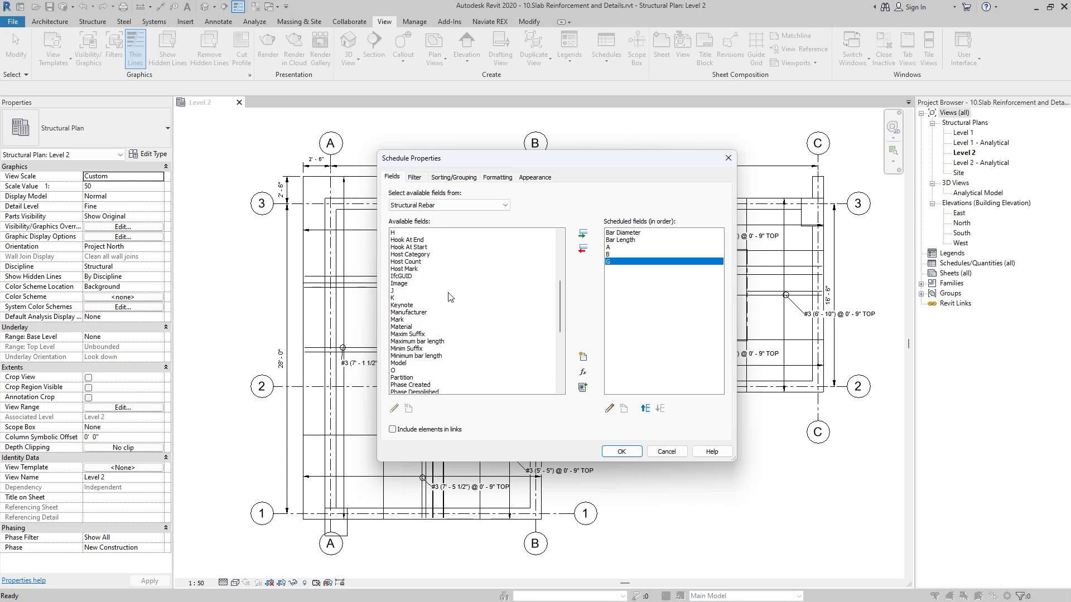
pyautogui.scroll(-2, 431, 297)
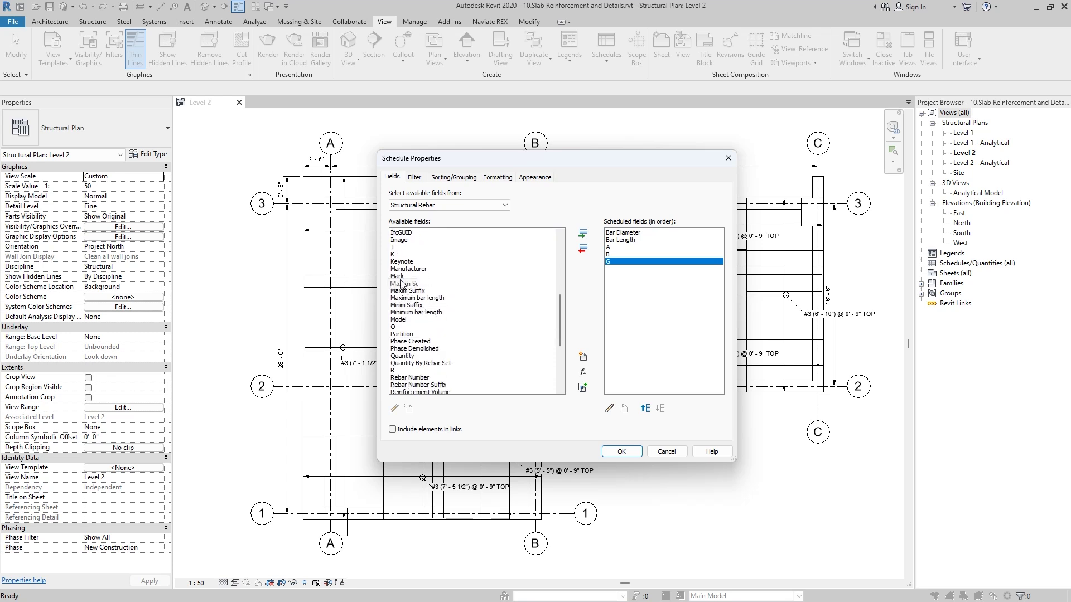
pyautogui.scroll(-2, 415, 314)
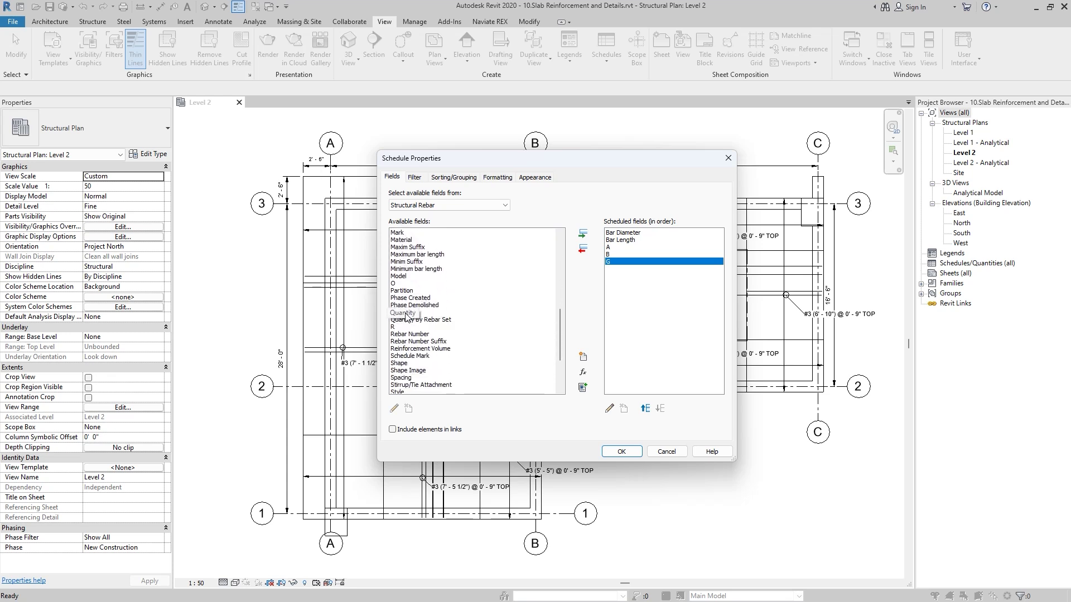
pyautogui.doubleClick(414, 313)
pyautogui.doubleClick(411, 291)
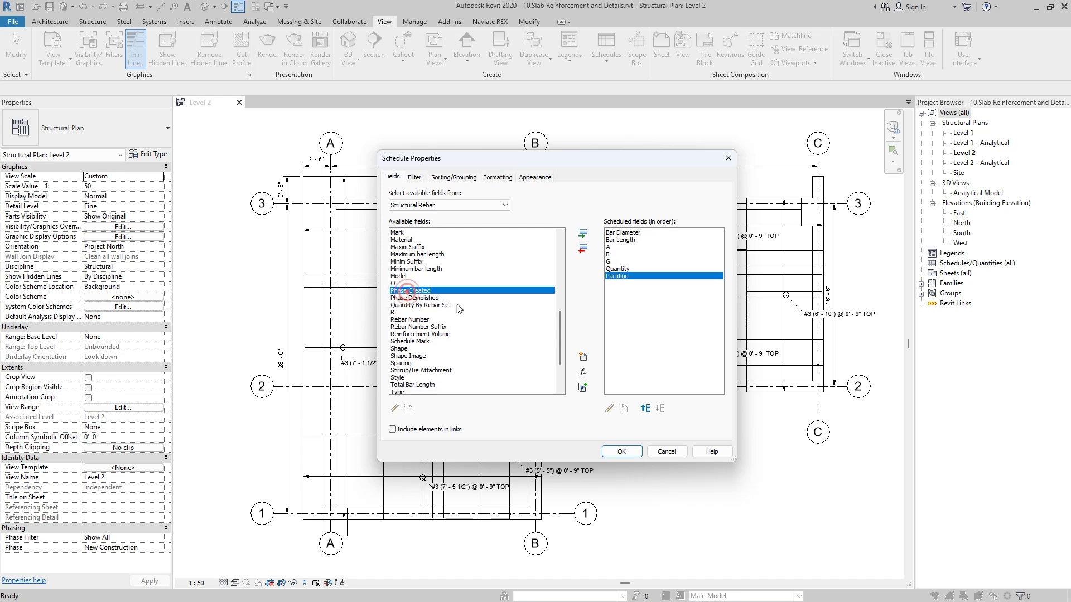
pyautogui.scroll(-1, 453, 321)
pyautogui.doubleClick(413, 320)
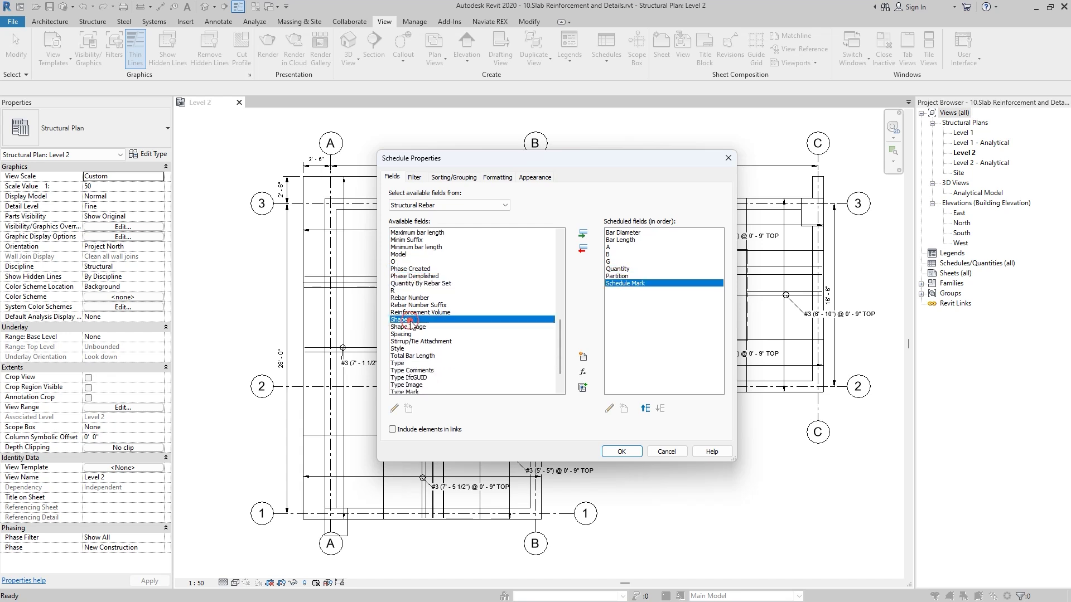
pyautogui.doubleClick(632, 284)
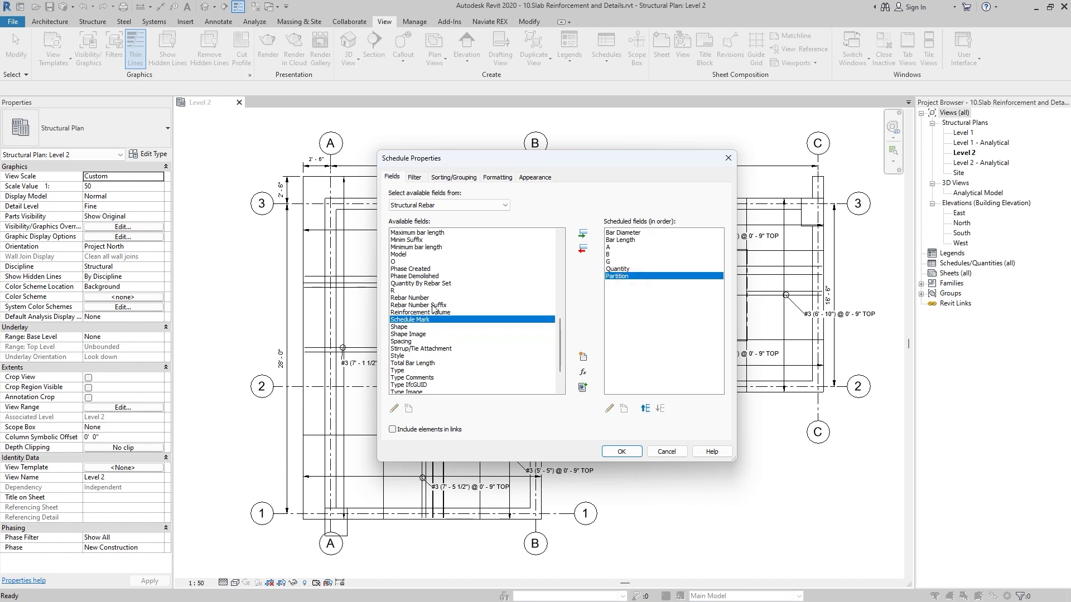
# - Add the Spacing and Total Bar Length fields to the end of the rebar schedule's field list
pyautogui.scroll(-2, 426, 322)
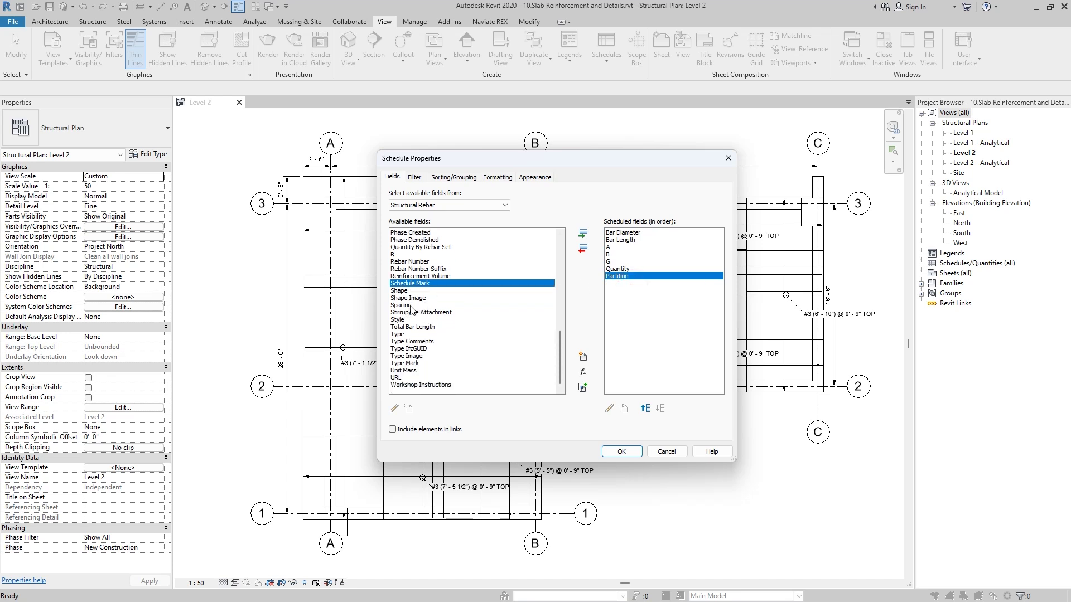
pyautogui.doubleClick(396, 306)
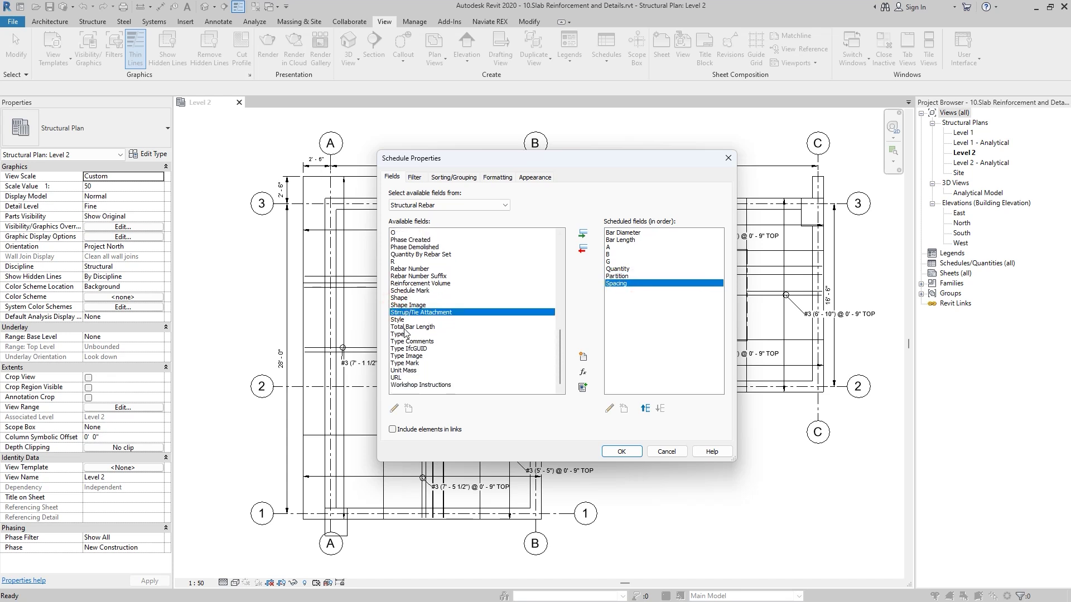
pyautogui.doubleClick(406, 328)
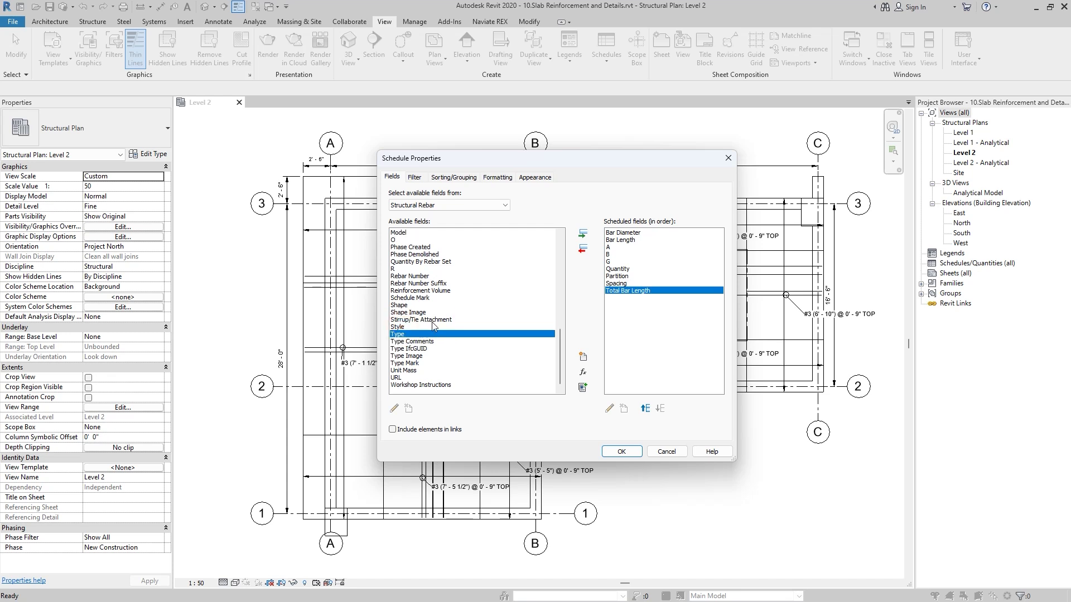
# - Add the Image field to the end of the rebar schedule's field list
pyautogui.scroll(5, 434, 325)
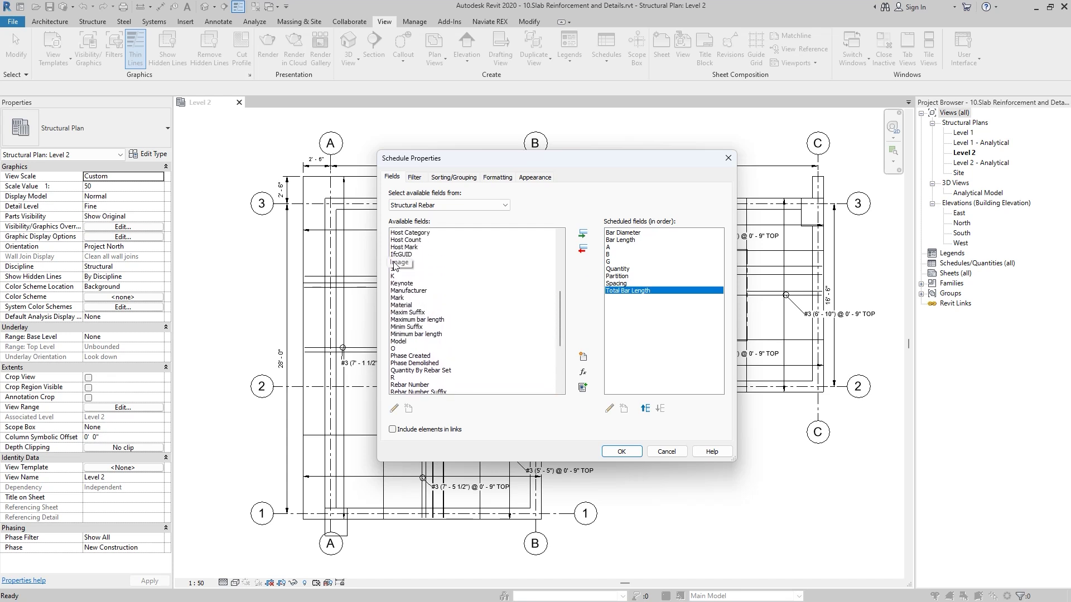
pyautogui.doubleClick(394, 264)
pyautogui.scroll(2, 468, 299)
pyautogui.scroll(5, 468, 300)
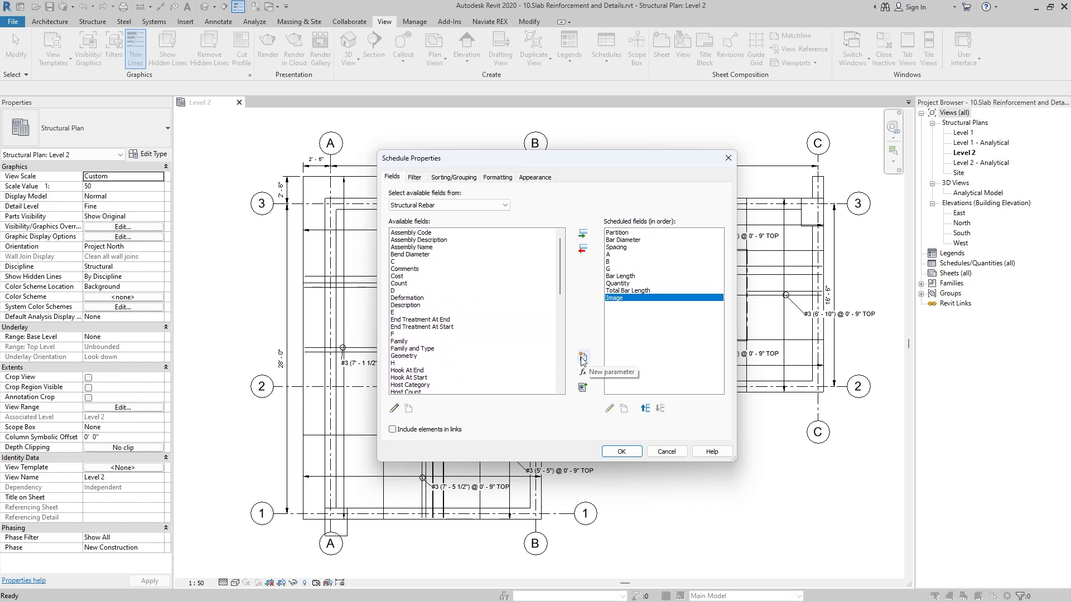
# - Add a project type parameter named "Unit Mass." to the schedule, with Structural discipline and Mass per Unit Length as its parameter type
pyautogui.click(583, 358)
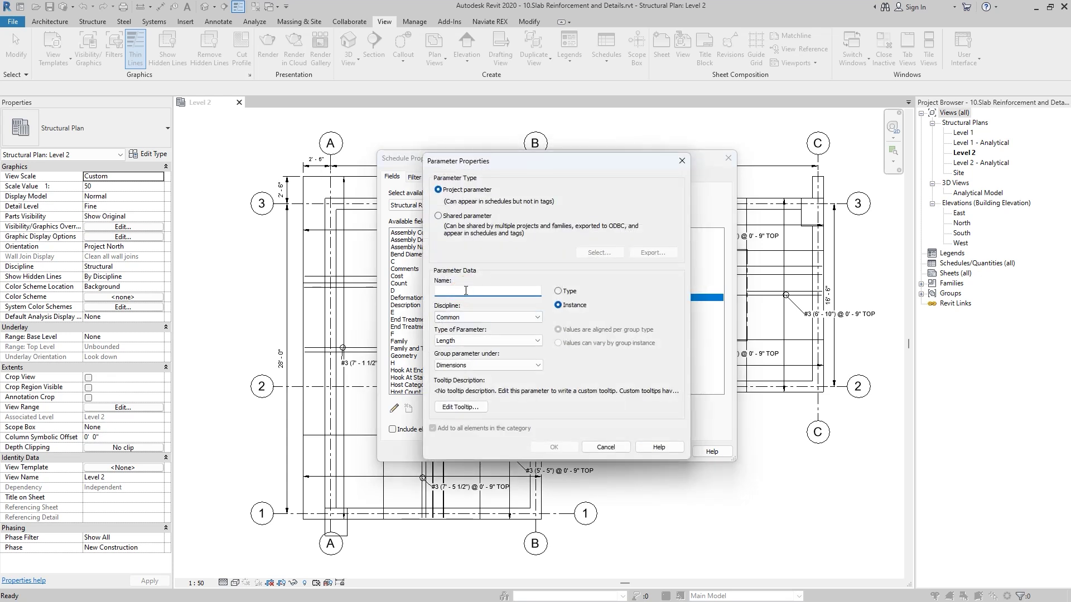
pyautogui.write('Unit Mass')
pyautogui.click(558, 291)
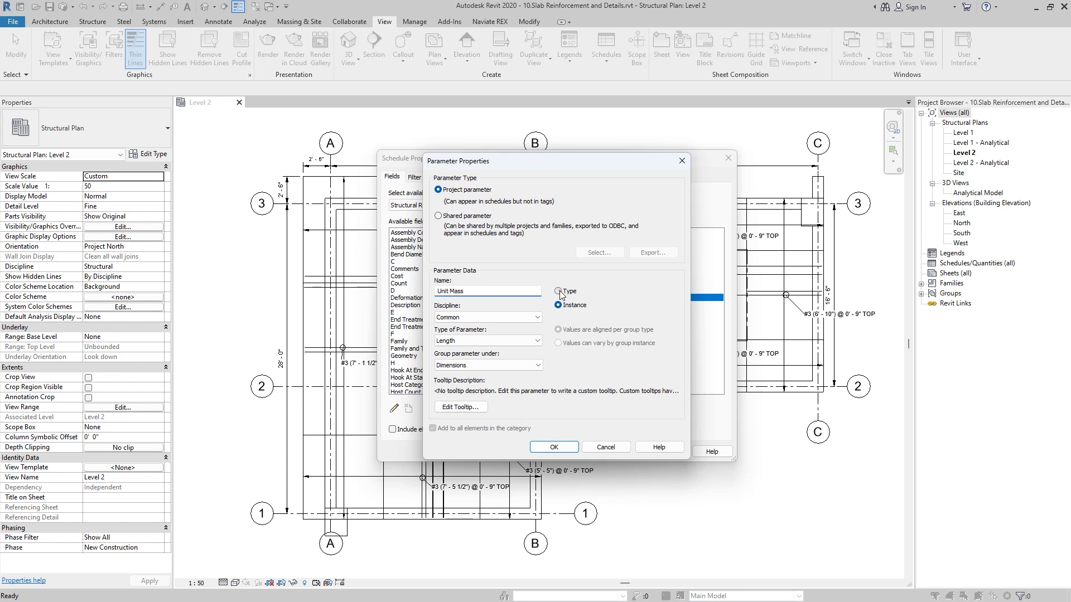
pyautogui.click(480, 318)
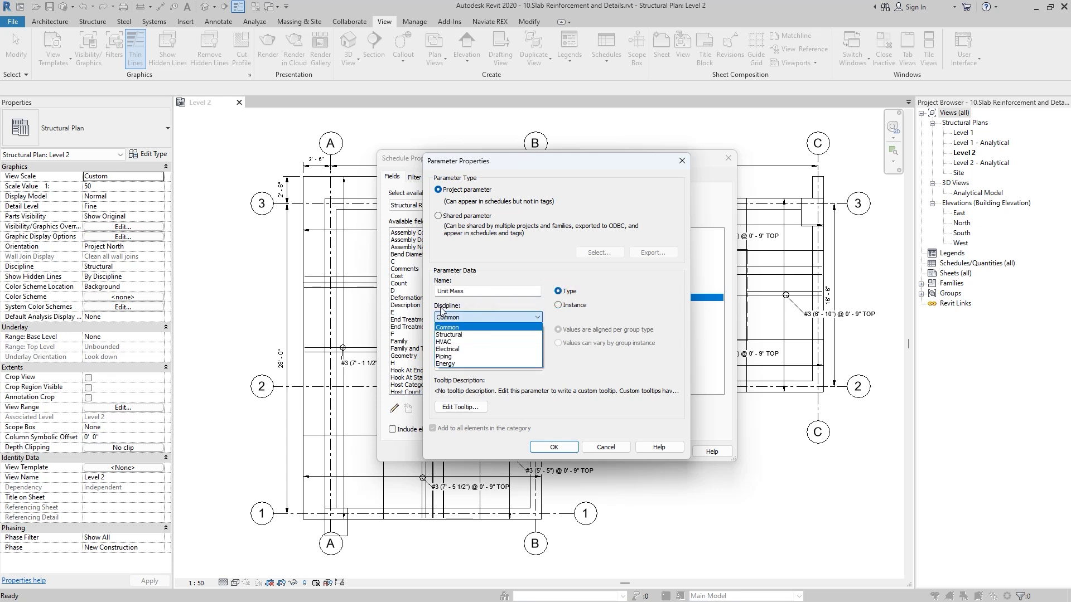
pyautogui.click(451, 335)
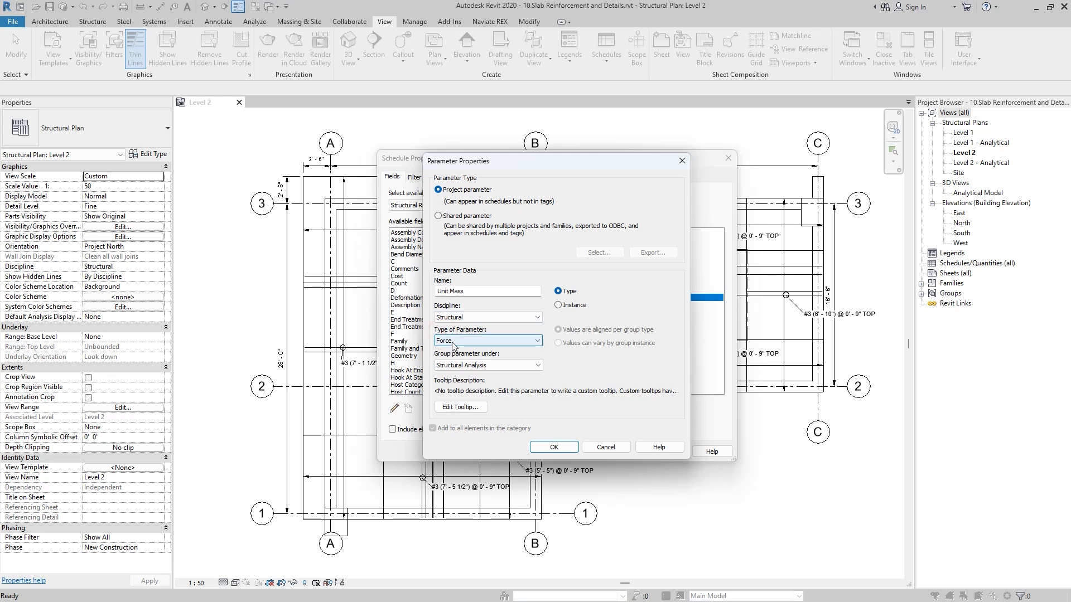
pyautogui.click(453, 341)
pyautogui.scroll(-6, 472, 461)
pyautogui.scroll(-1, 471, 461)
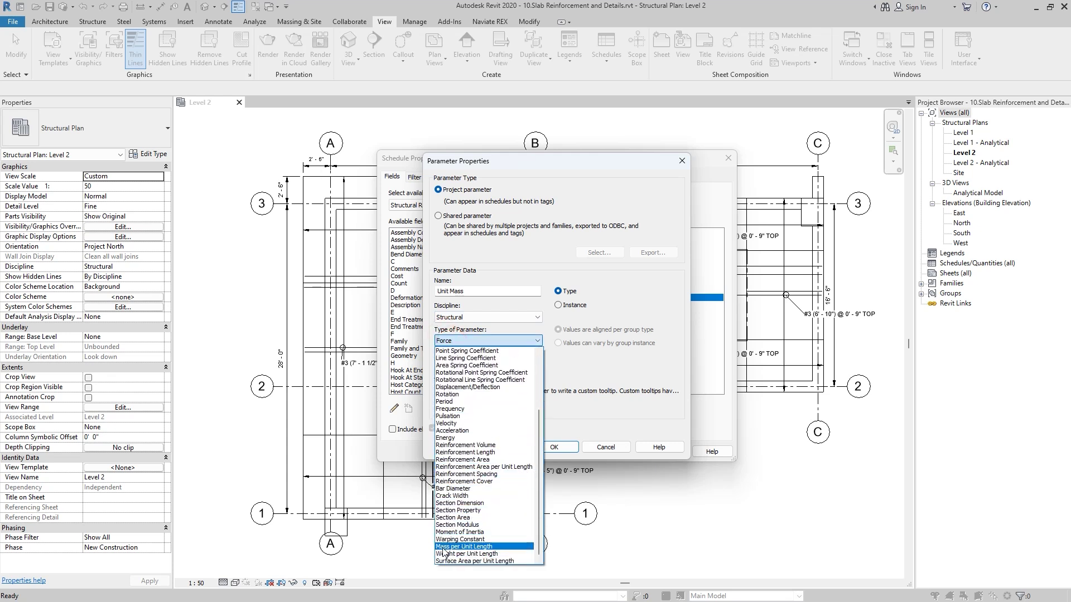
pyautogui.click(446, 547)
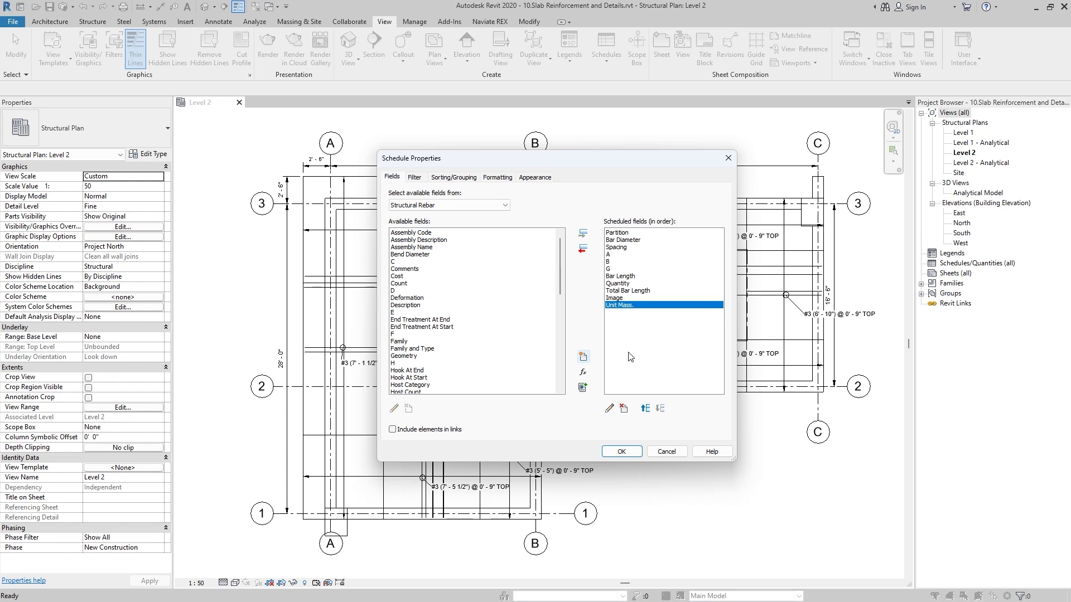
# - Start a formula-based calculated value named Total Mass of Rebar, with discipline Structural and type Mass
pyautogui.click(584, 375)
pyautogui.moveTo(844, 248); pyautogui.dragTo(497, 247)
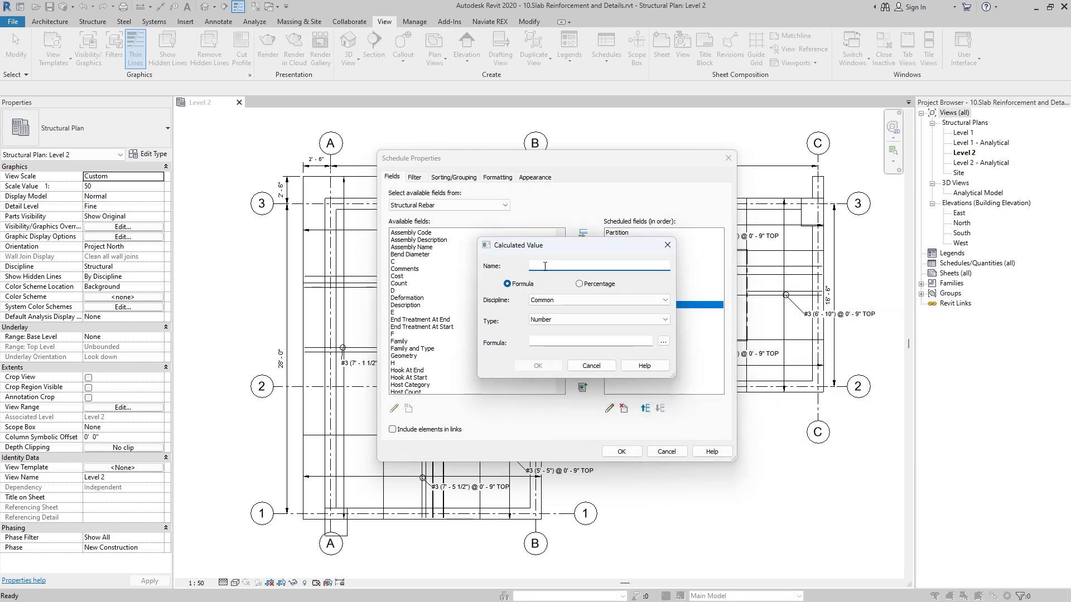
pyautogui.write('Total Mass of Rebar')
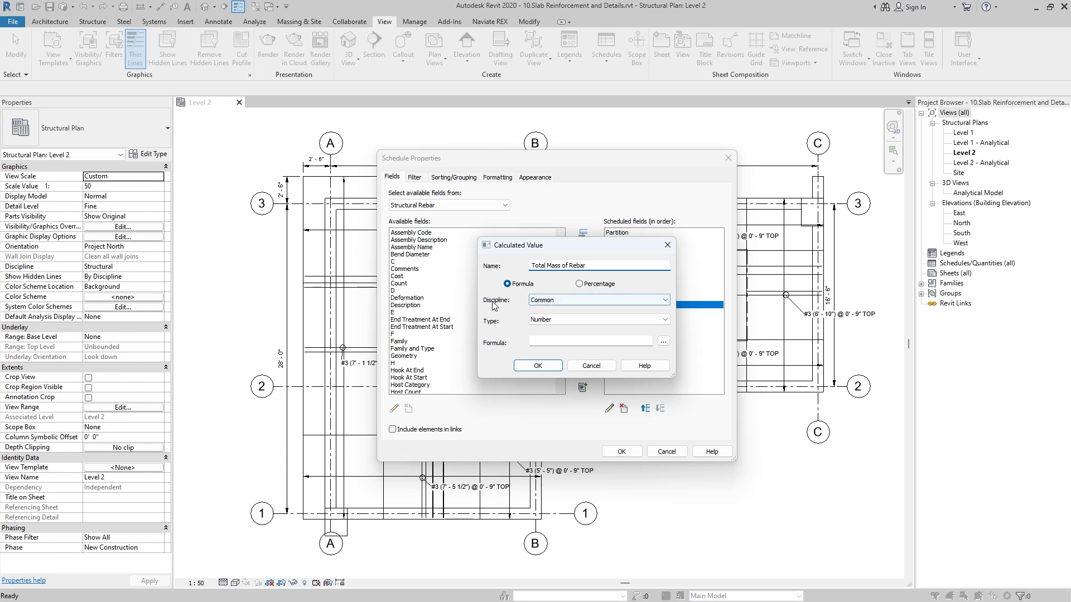
pyautogui.click(585, 302)
pyautogui.click(558, 317)
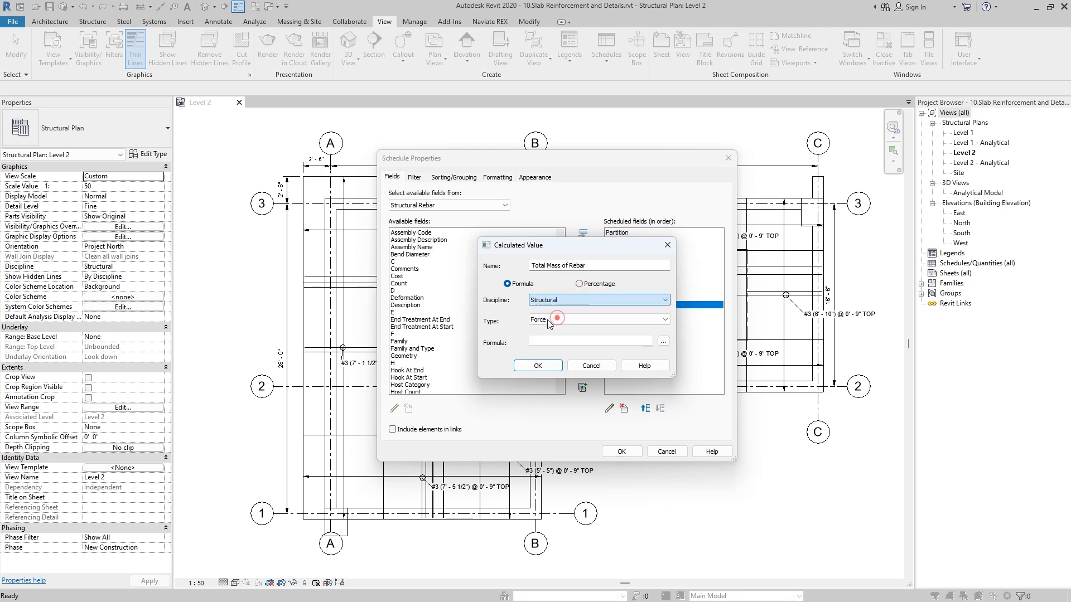
pyautogui.click(558, 320)
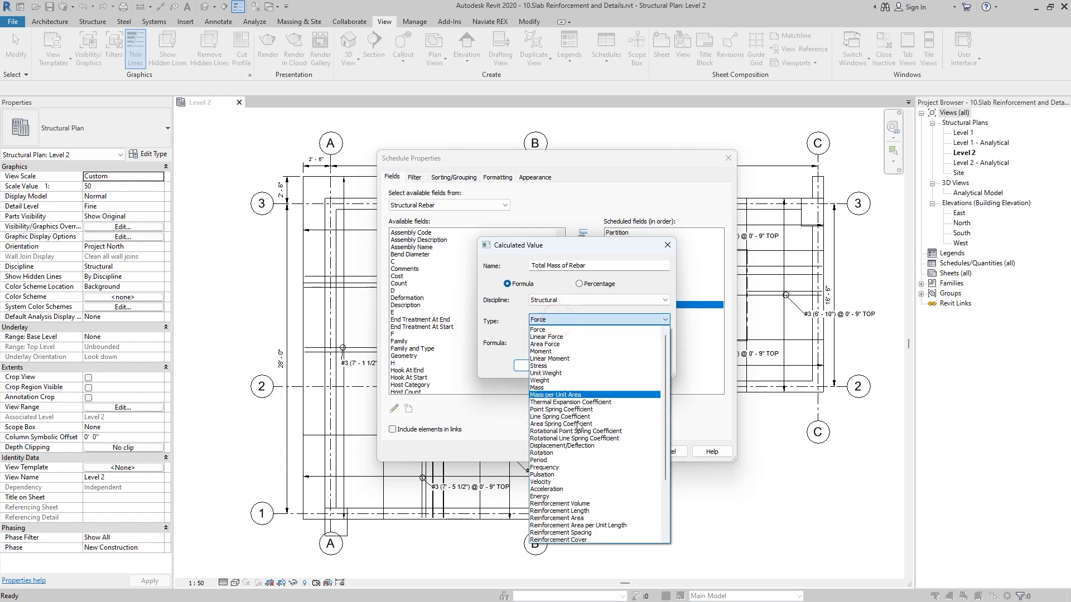
pyautogui.click(541, 387)
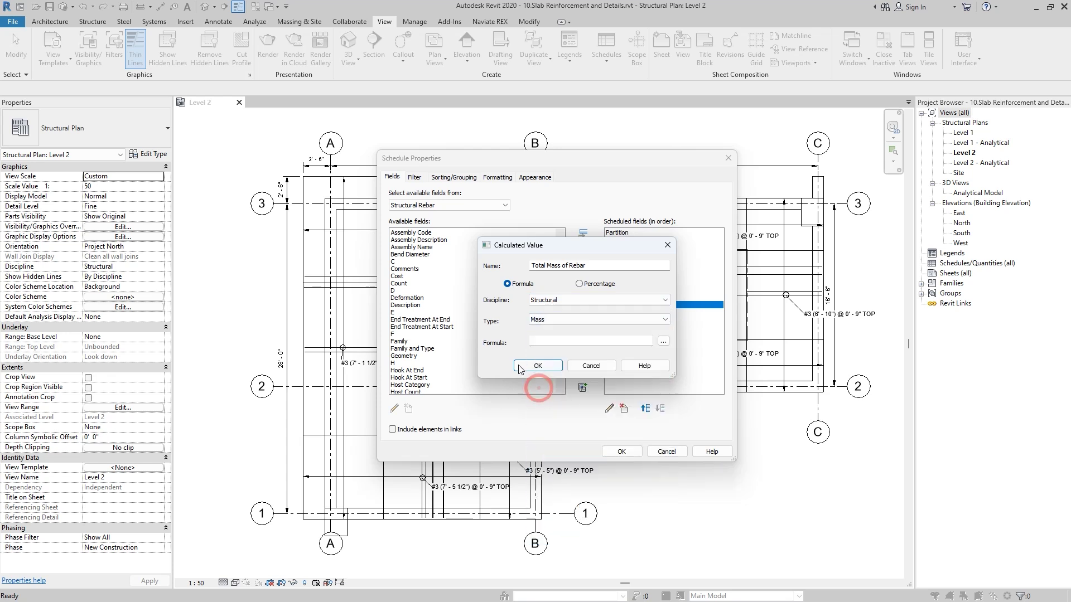
# - Define the Total Mass of Rebar formula as Total Bar Length multiplied by the new Unit Mass. field
pyautogui.click(554, 343)
pyautogui.click(663, 341)
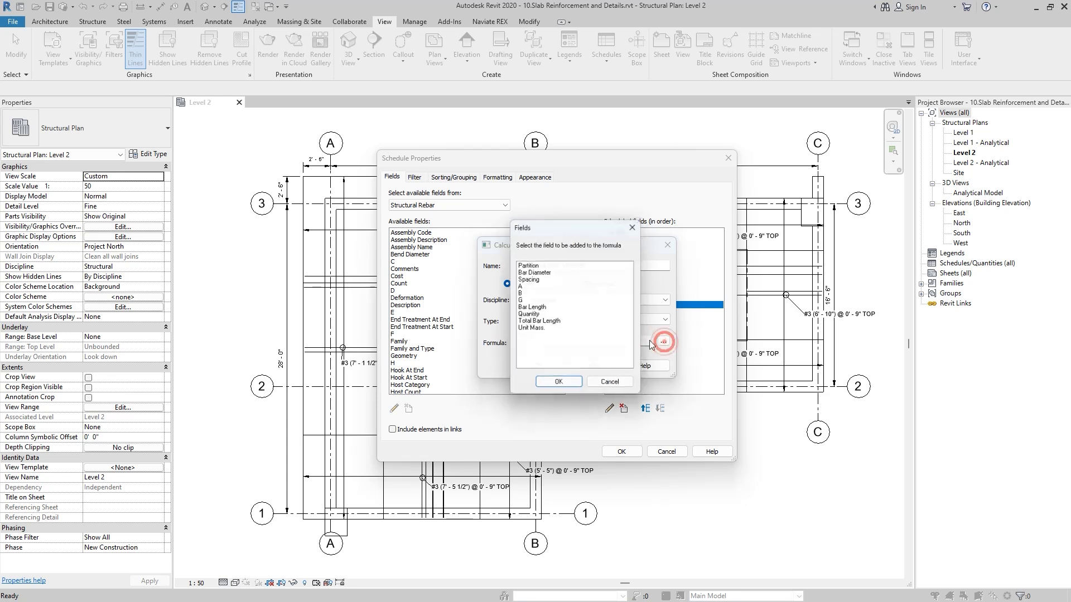
pyautogui.doubleClick(530, 323)
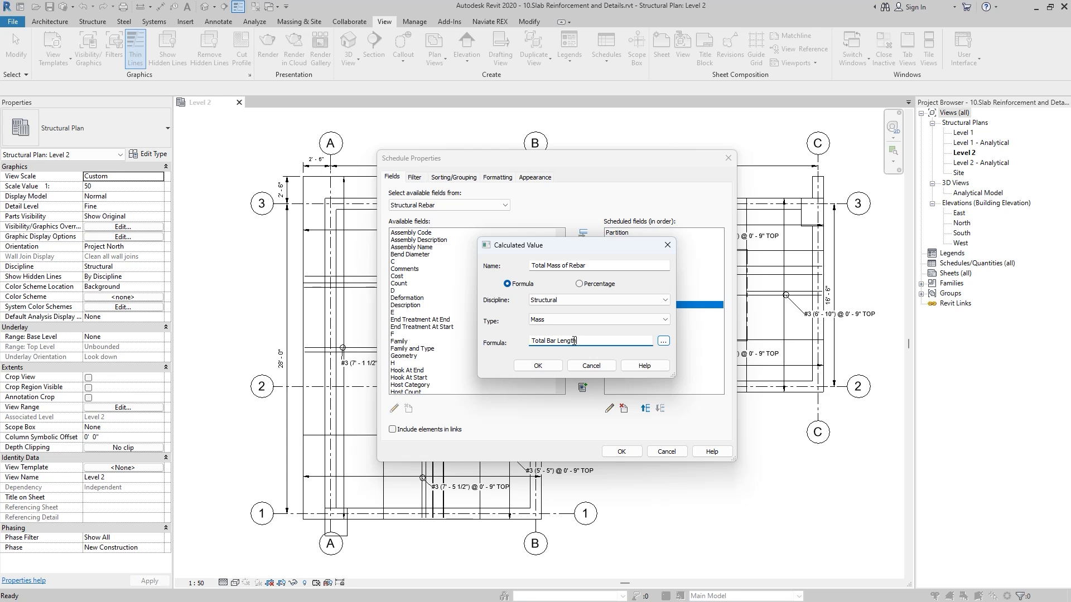
pyautogui.write('*')
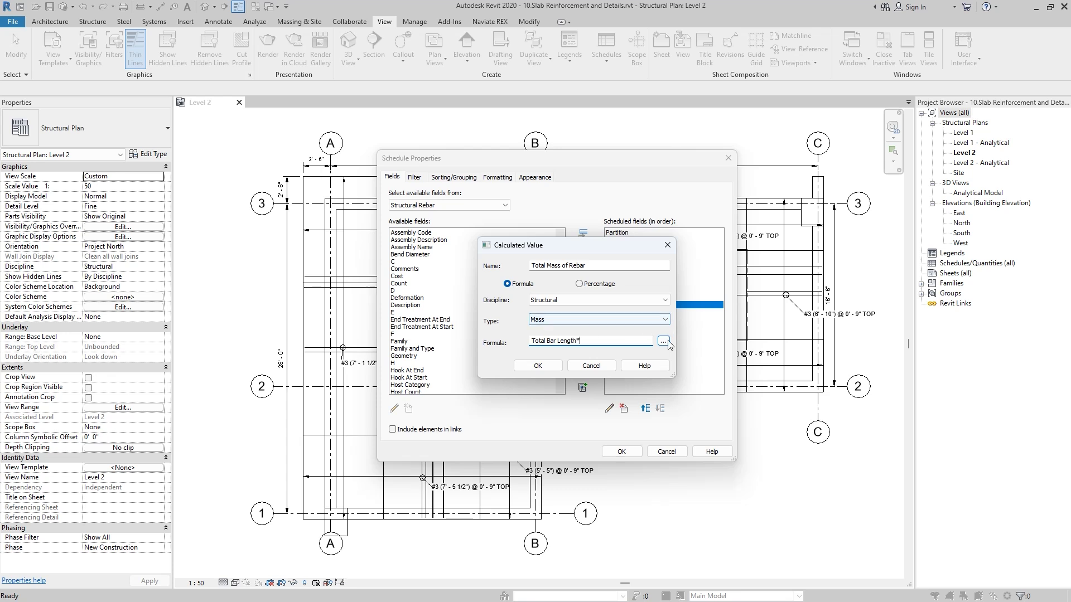
pyautogui.click(663, 340)
pyautogui.doubleClick(533, 330)
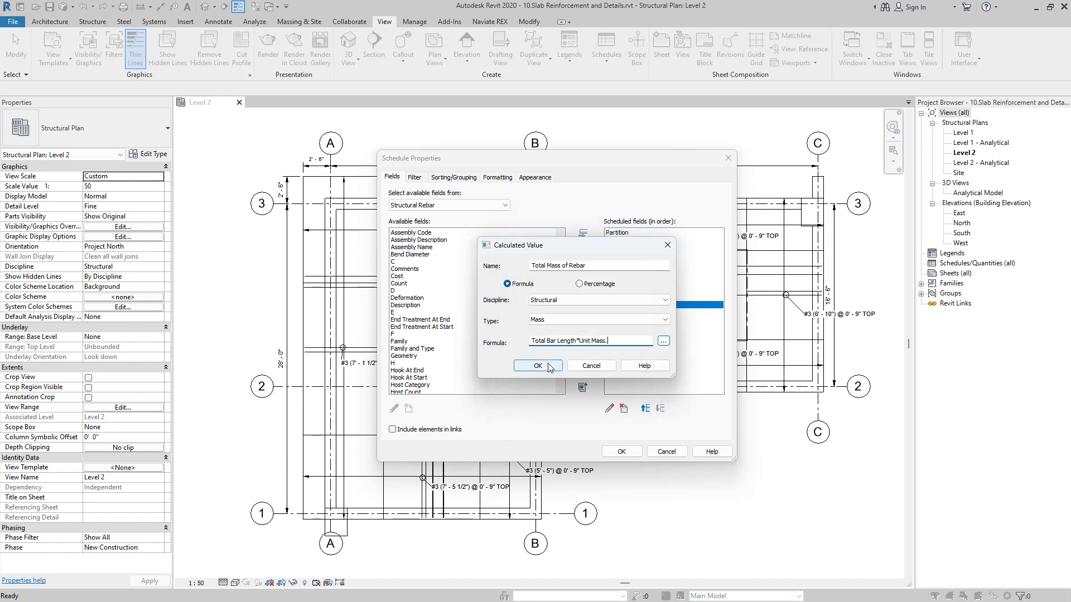
pyautogui.click(538, 366)
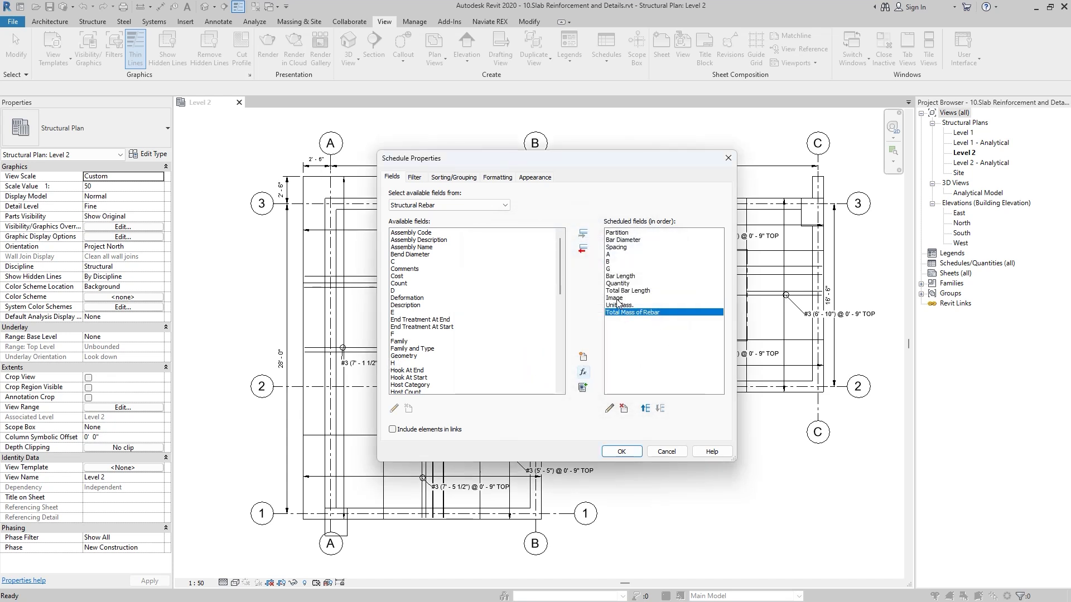
# - Move the Image field below Total Mass of Rebar and generate the rebar schedule
pyautogui.click(615, 299)
pyautogui.click(660, 409)
pyautogui.click(661, 409)
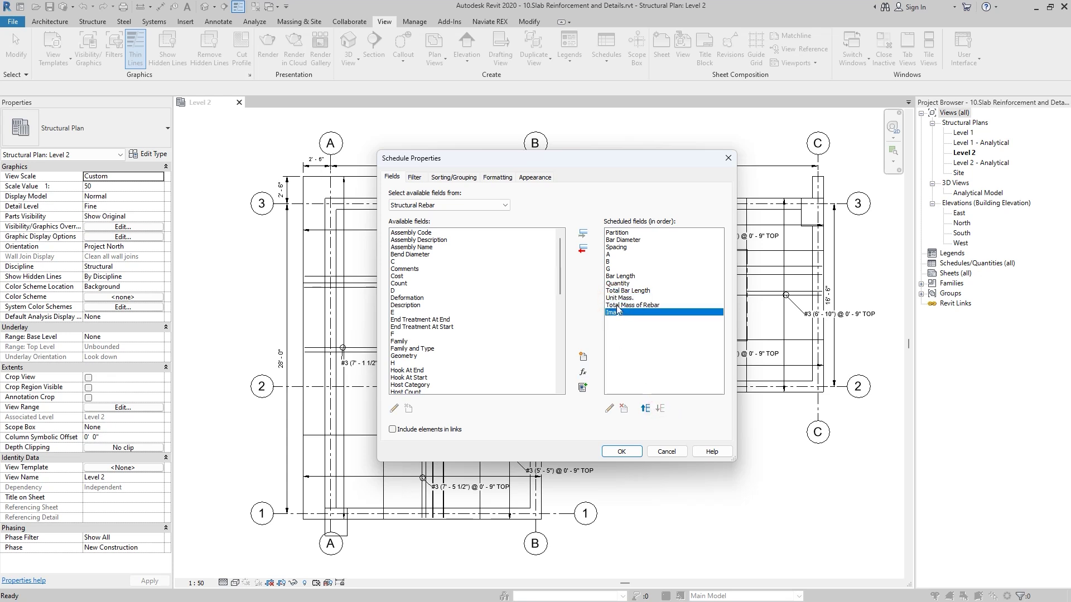
pyautogui.click(621, 452)
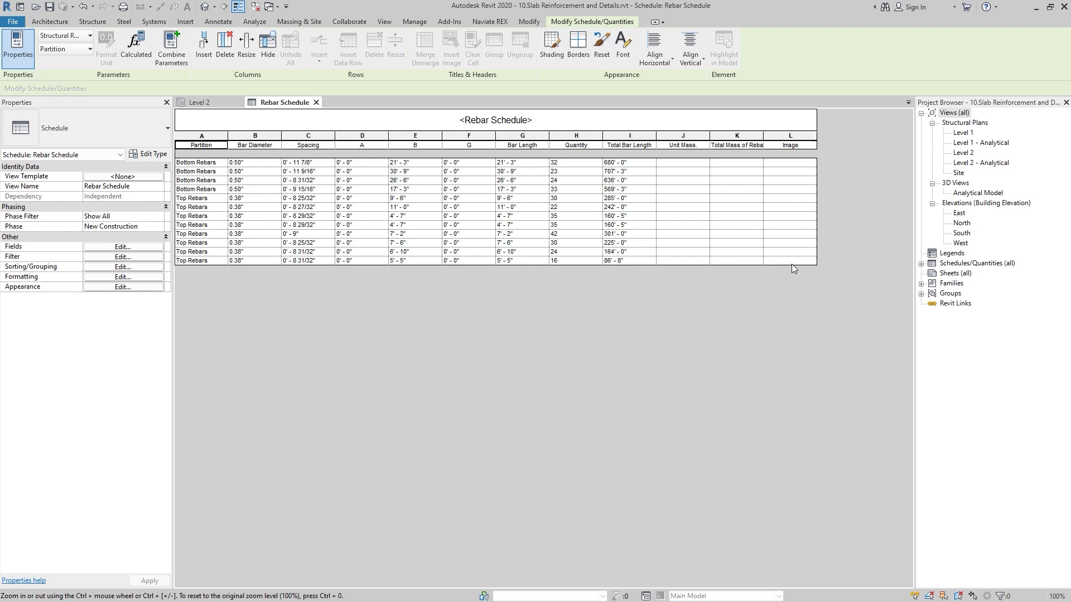
# - Set the unit mass to 0.6668 for the #4 bottom rebars and 0.376 for the #3 top rebars, applied to each bar type
pyautogui.click(688, 164)
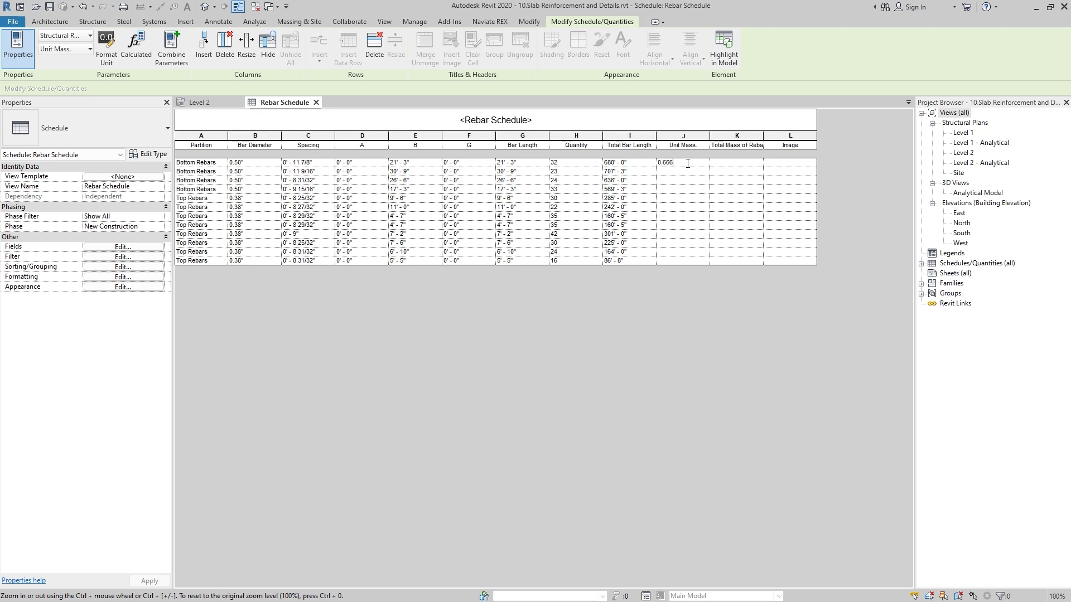
pyautogui.press('Return')
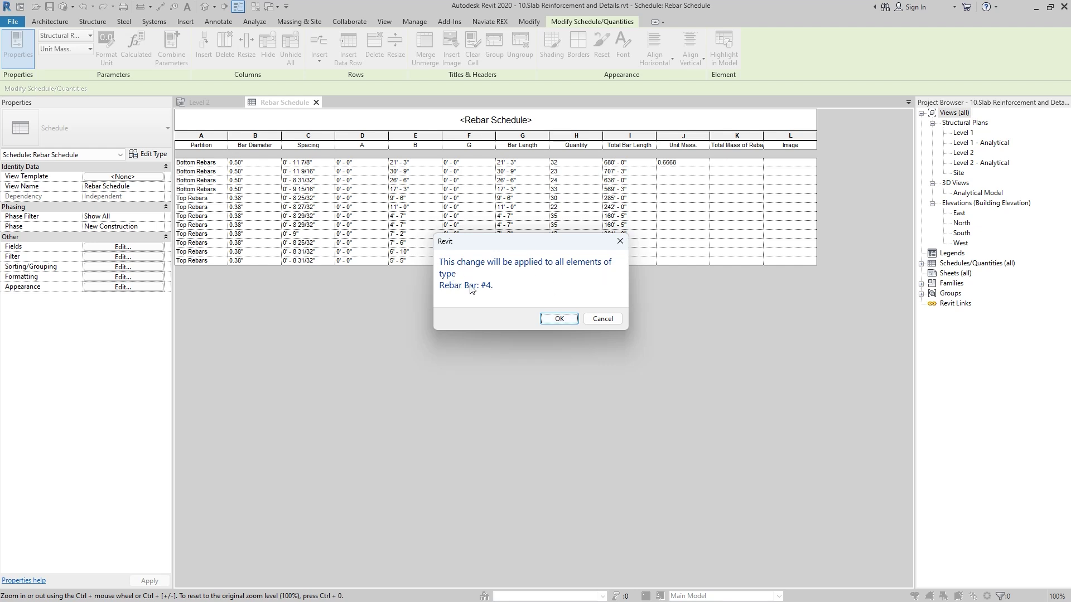
pyautogui.click(558, 319)
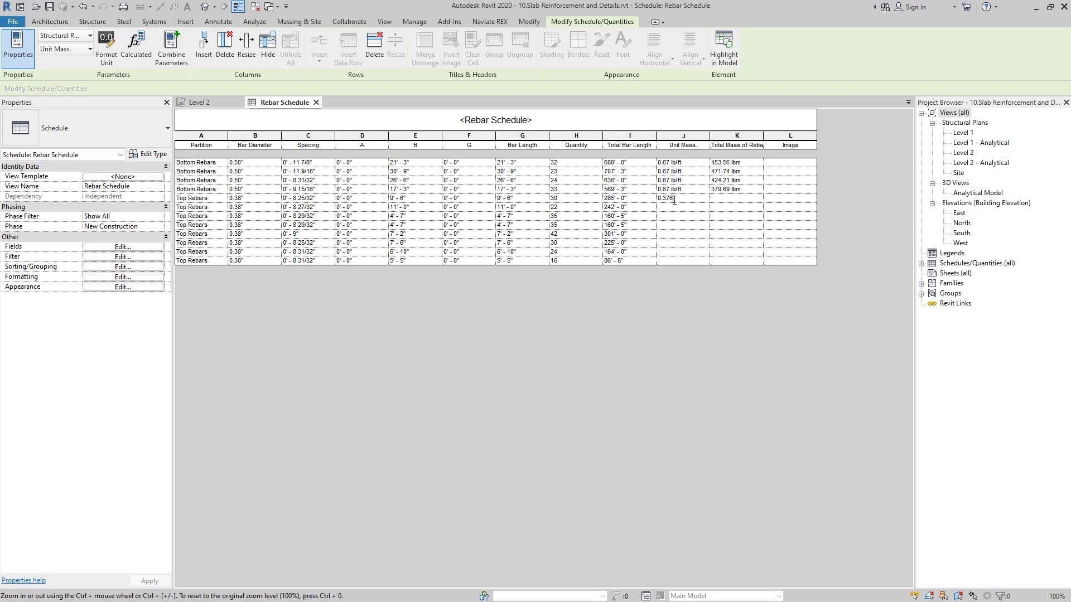
pyautogui.press('Return')
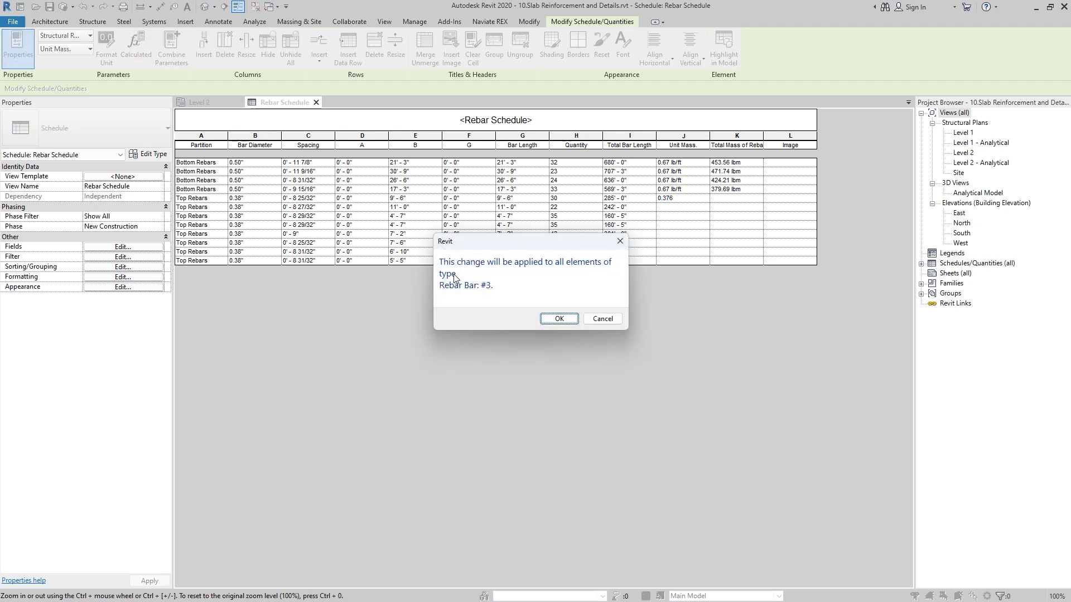
pyautogui.click(552, 318)
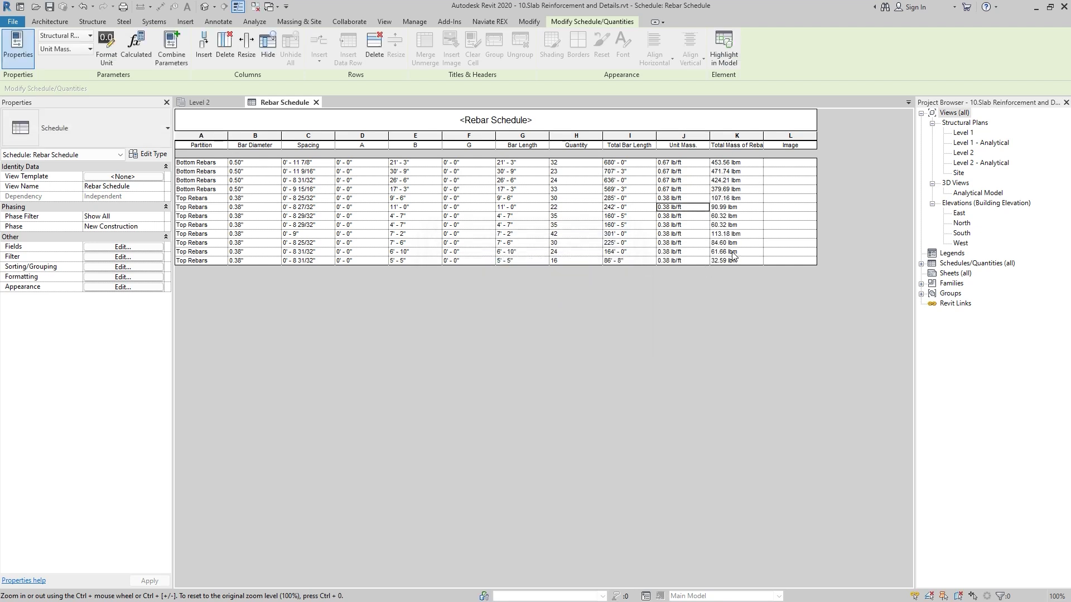
# - Override the project units of the Total Mass of Rebar column with kilograms
pyautogui.click(754, 190)
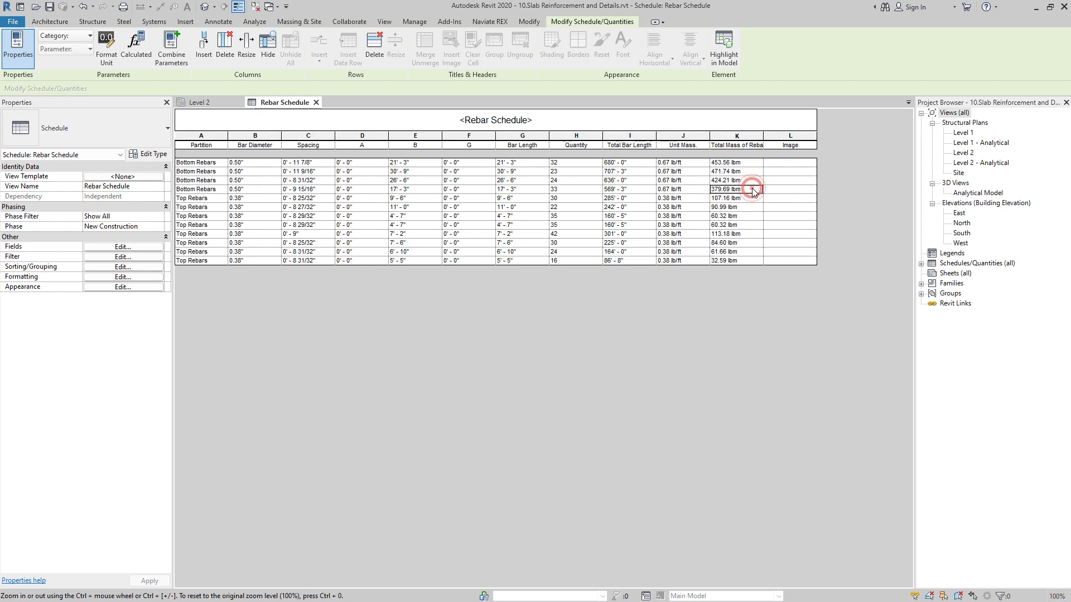
pyautogui.click(107, 59)
pyautogui.click(453, 228)
pyautogui.click(588, 245)
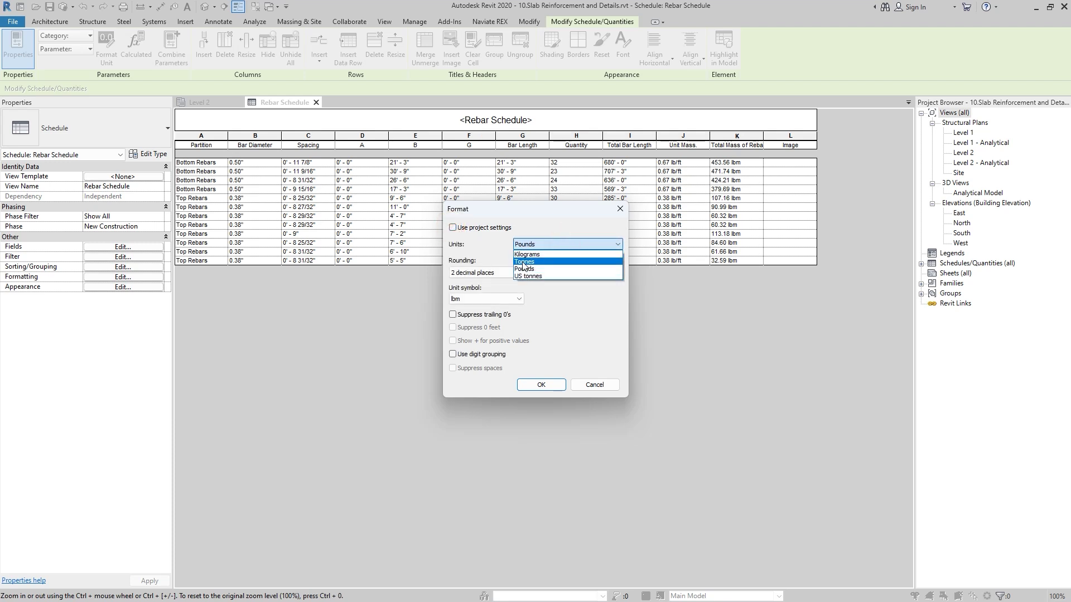
pyautogui.click(526, 254)
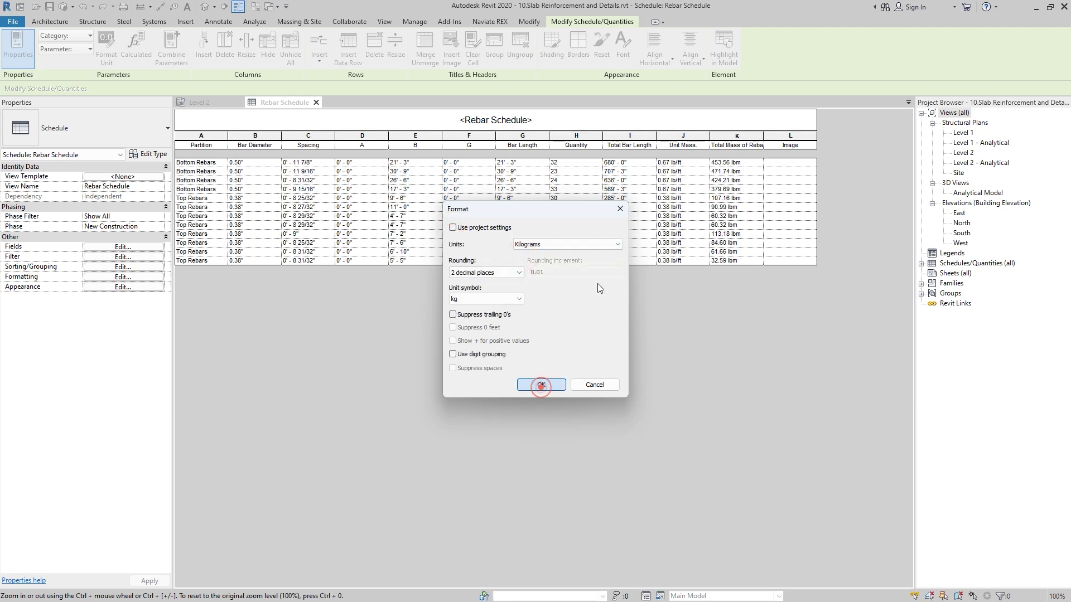
pyautogui.click(539, 384)
# - Override the project units of the Unit Mass. column with kilograms per meter
pyautogui.click(106, 48)
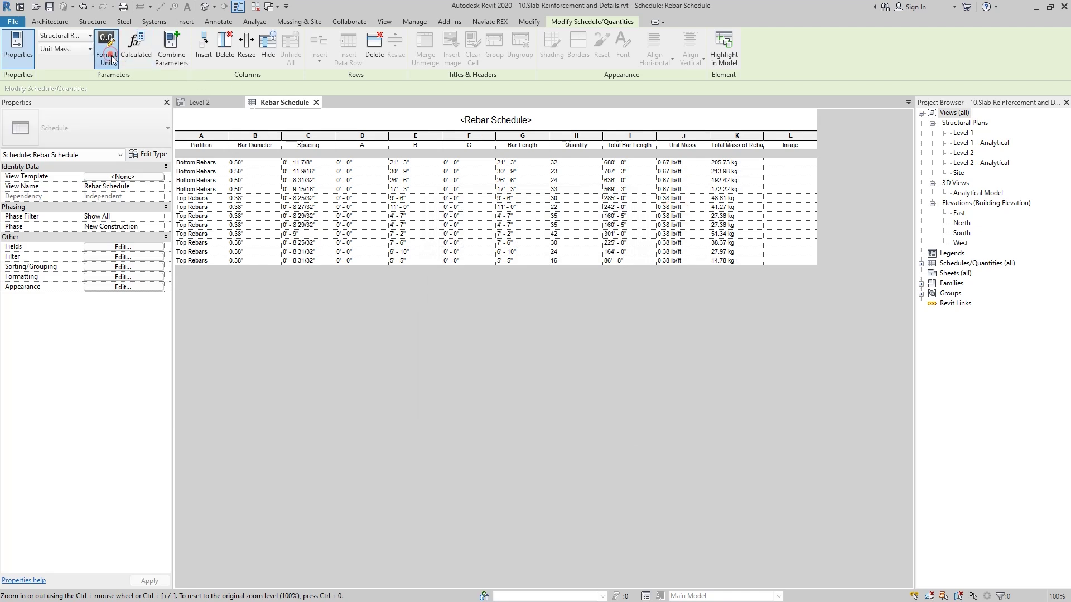
pyautogui.click(474, 230)
pyautogui.click(521, 245)
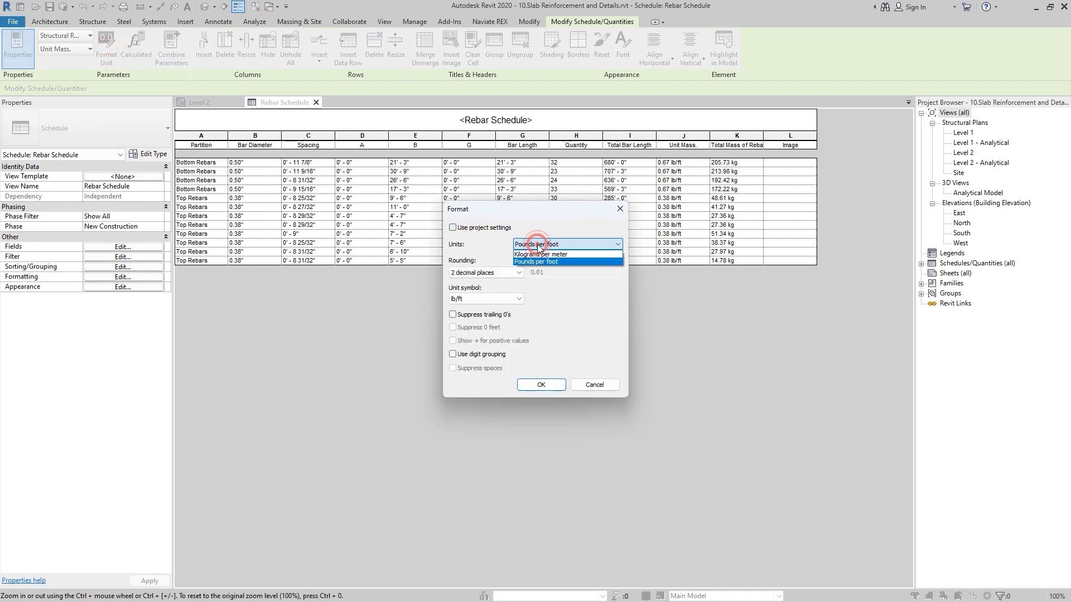
pyautogui.click(554, 255)
pyautogui.click(541, 385)
pyautogui.click(724, 300)
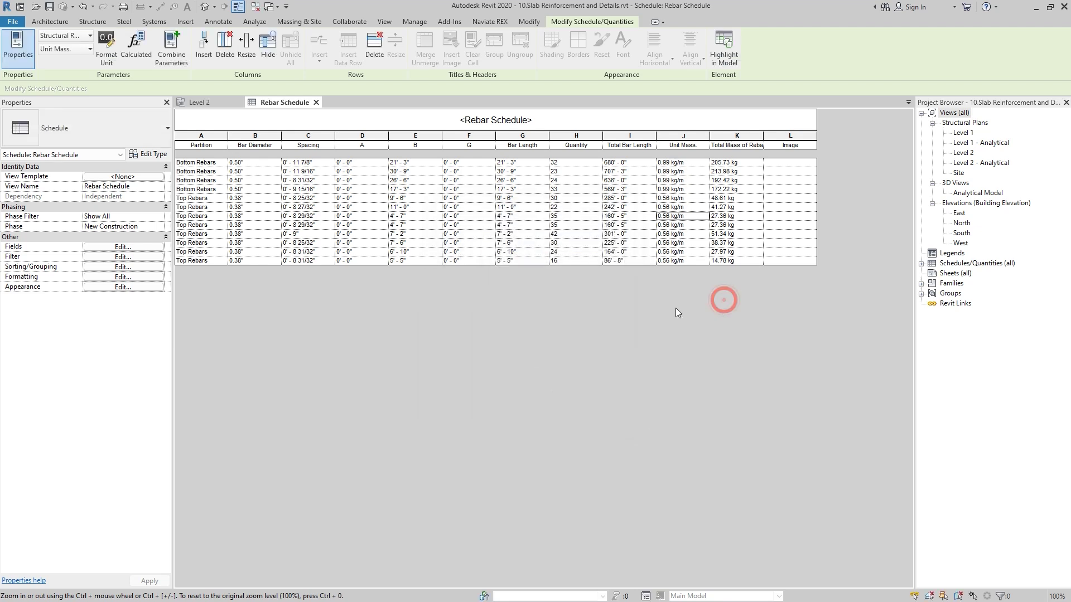
# - Assign the image Screenshot 2025-01-12 120230.png to the first Bottom Rebars row of the schedule
pyautogui.click(803, 162)
pyautogui.click(813, 162)
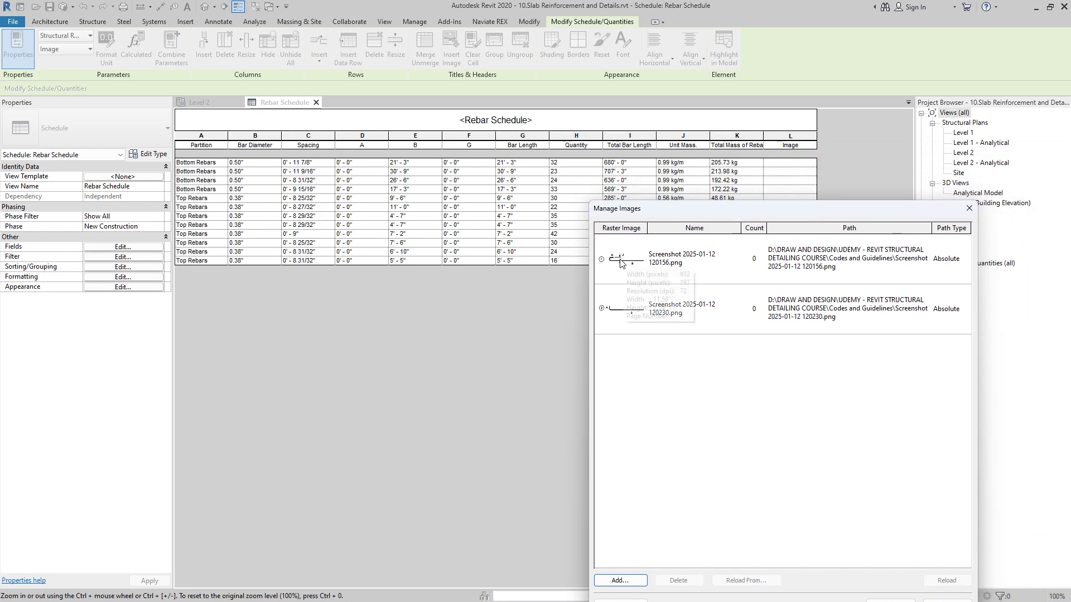
pyautogui.moveTo(746, 220); pyautogui.dragTo(461, 137)
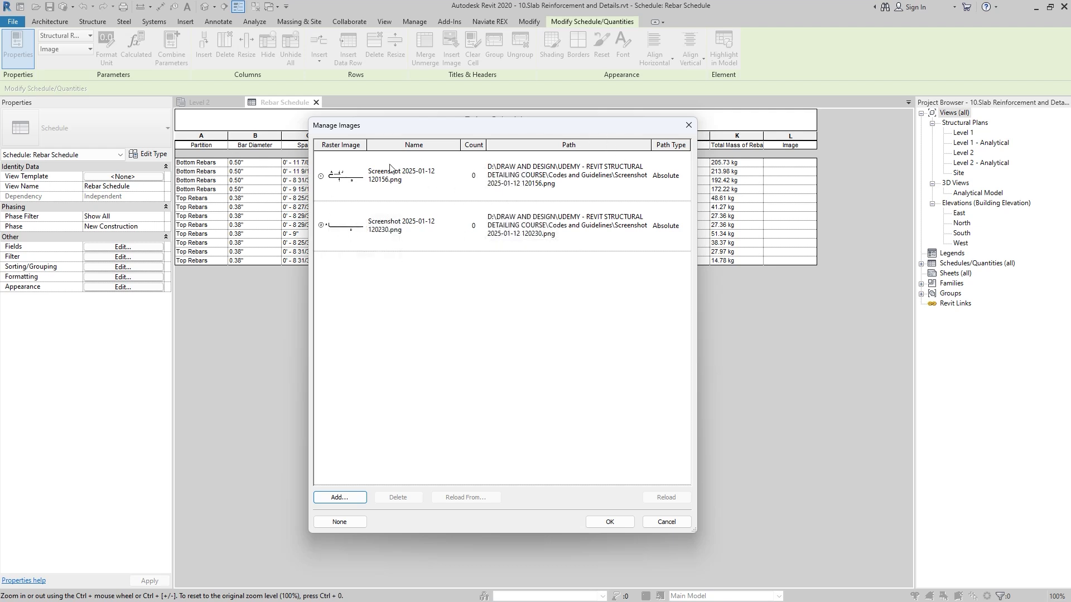
pyautogui.doubleClick(338, 231)
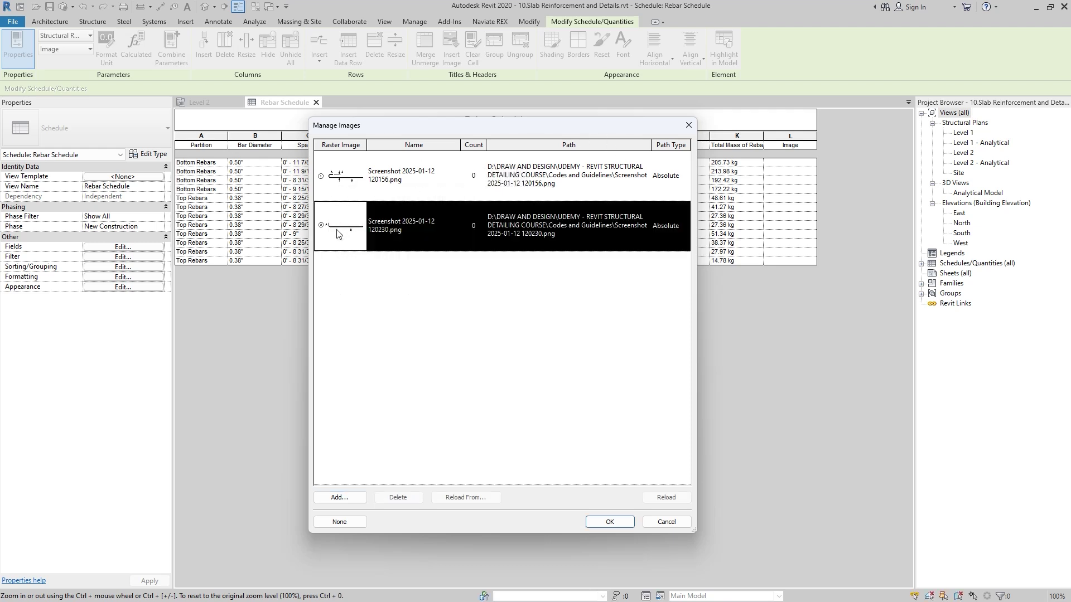
# - Assign Screenshot 2025-01-12 120156.png to the second and fourth Bottom Rebars rows and Screenshot 2025-01-12 120230.png to the third
pyautogui.click(803, 171)
pyautogui.click(813, 171)
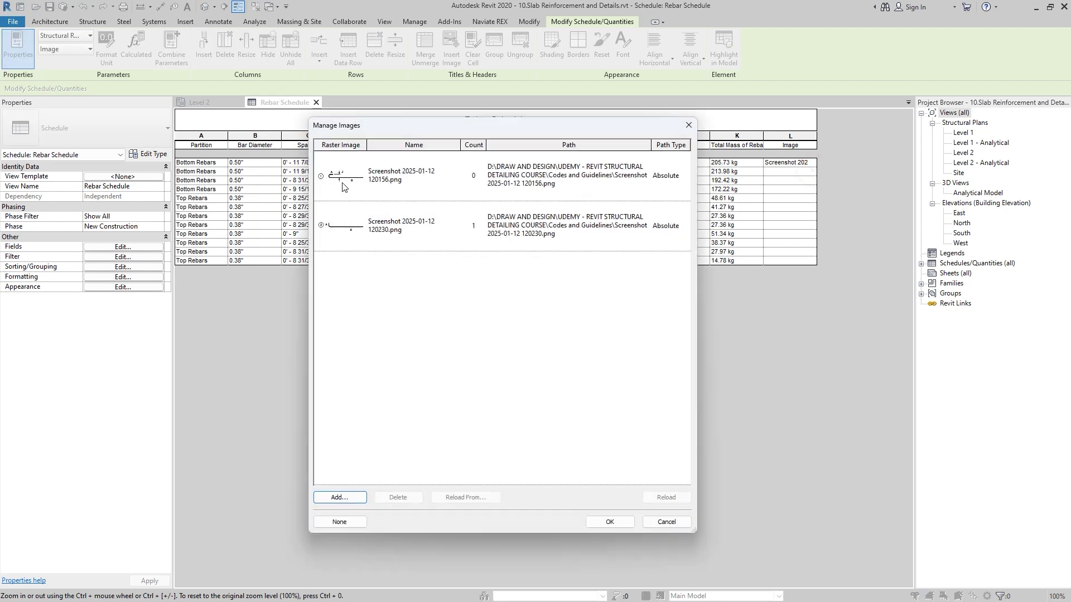
pyautogui.doubleClick(341, 181)
pyautogui.click(797, 180)
pyautogui.click(813, 180)
pyautogui.click(342, 230)
pyautogui.doubleClick(341, 231)
pyautogui.click(803, 189)
pyautogui.click(812, 189)
pyautogui.click(341, 181)
pyautogui.doubleClick(341, 181)
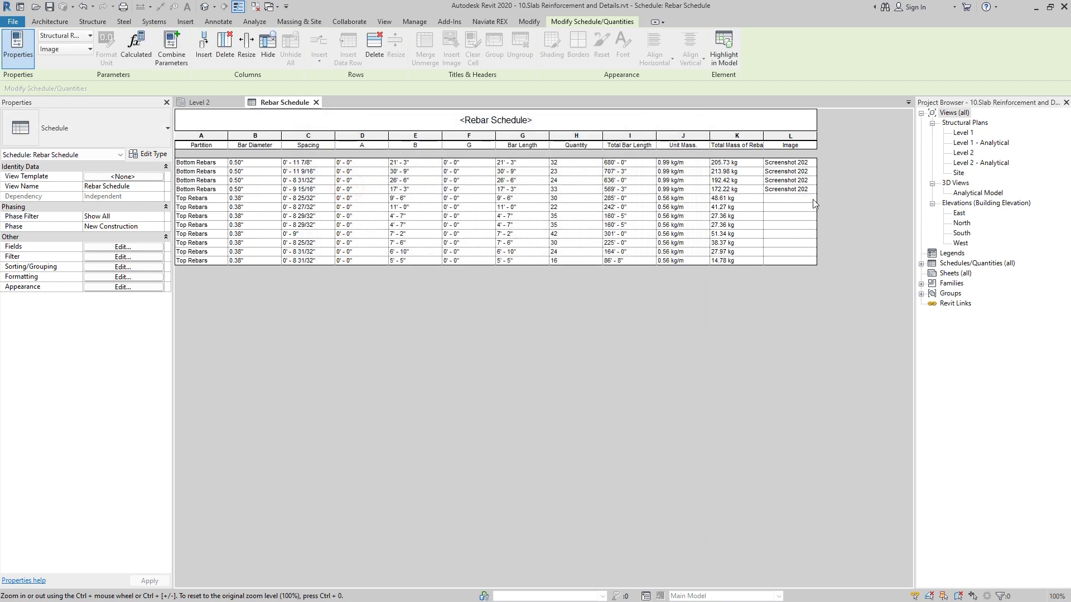
# - Assign Screenshot 2025-01-12 120230.png to the first Top Rebars row and Screenshot 2025-01-12 120156.png to the second
pyautogui.click(798, 198)
pyautogui.click(813, 198)
pyautogui.click(351, 225)
pyautogui.doubleClick(350, 226)
pyautogui.click(798, 207)
pyautogui.click(813, 207)
pyautogui.click(374, 182)
pyautogui.doubleClick(373, 182)
# - Assign the image Screenshot 2025-01-12 120230.png to the third and fourth Top Rebars rows
pyautogui.click(798, 216)
pyautogui.click(813, 216)
pyautogui.click(357, 225)
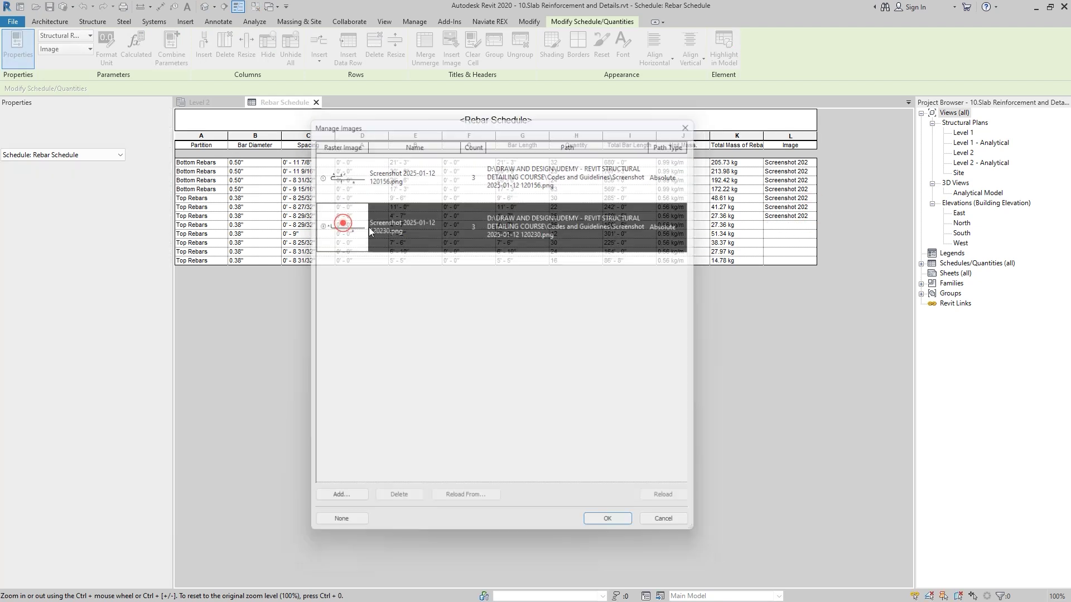
pyautogui.doubleClick(357, 226)
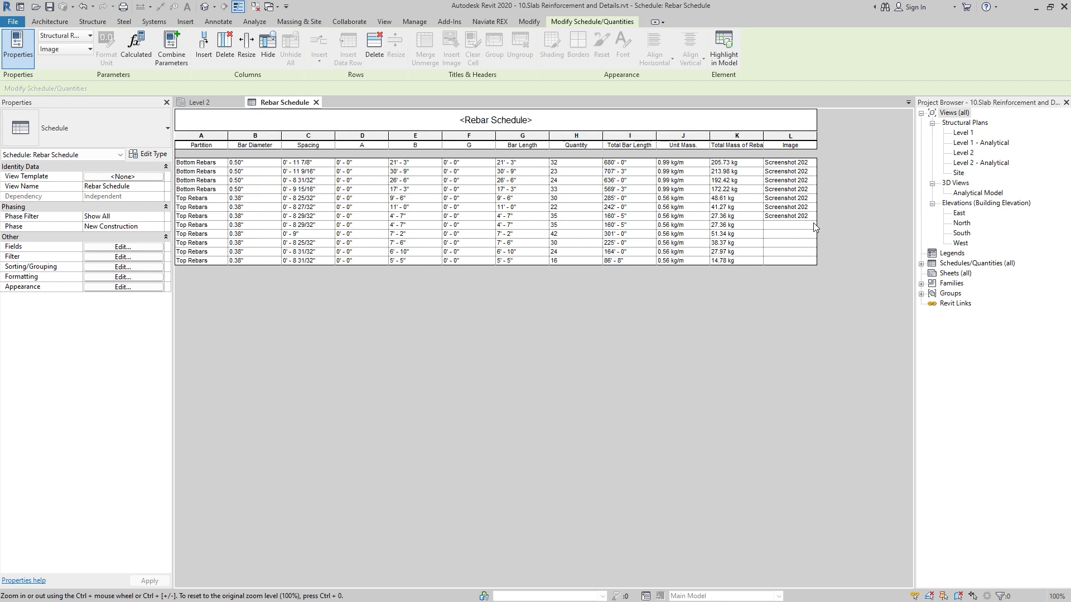
pyautogui.click(814, 225)
pyautogui.click(813, 225)
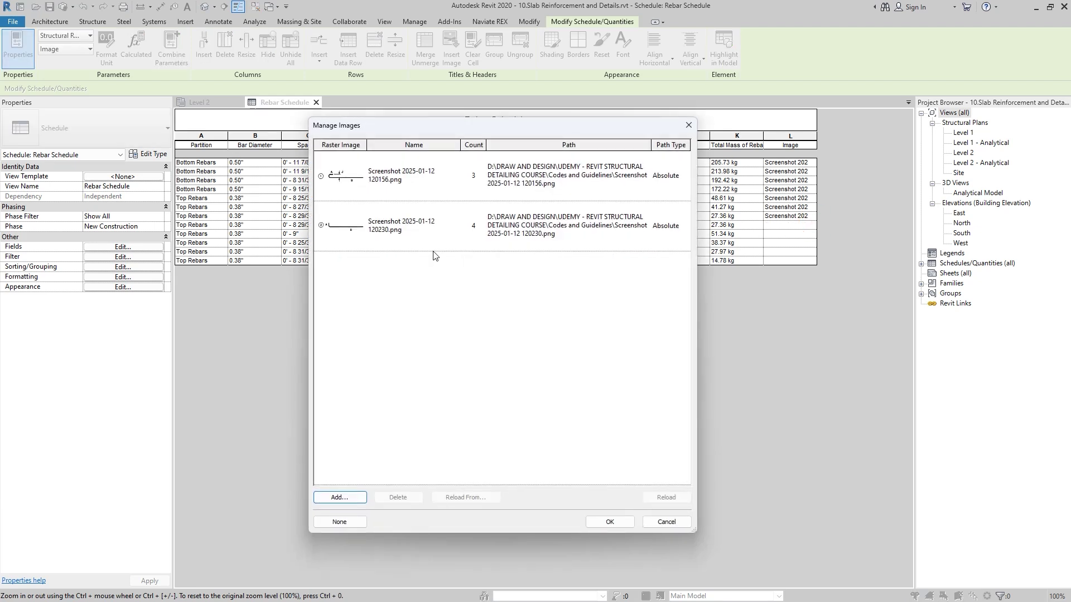
pyautogui.doubleClick(338, 234)
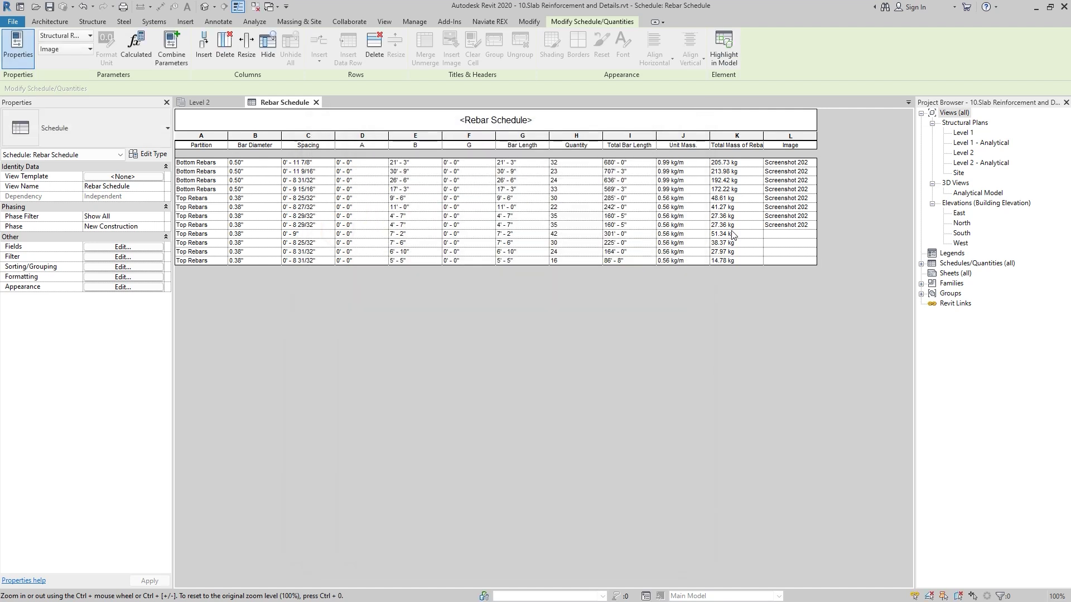
# - Assign Screenshot 2025-01-12 120156.png to the fifth Top Rebars row and Screenshot 2025-01-12 120230.png to the sixth
pyautogui.click(814, 235)
pyautogui.click(813, 235)
pyautogui.doubleClick(335, 175)
pyautogui.click(813, 242)
pyautogui.click(813, 243)
pyautogui.click(344, 229)
pyautogui.click(344, 231)
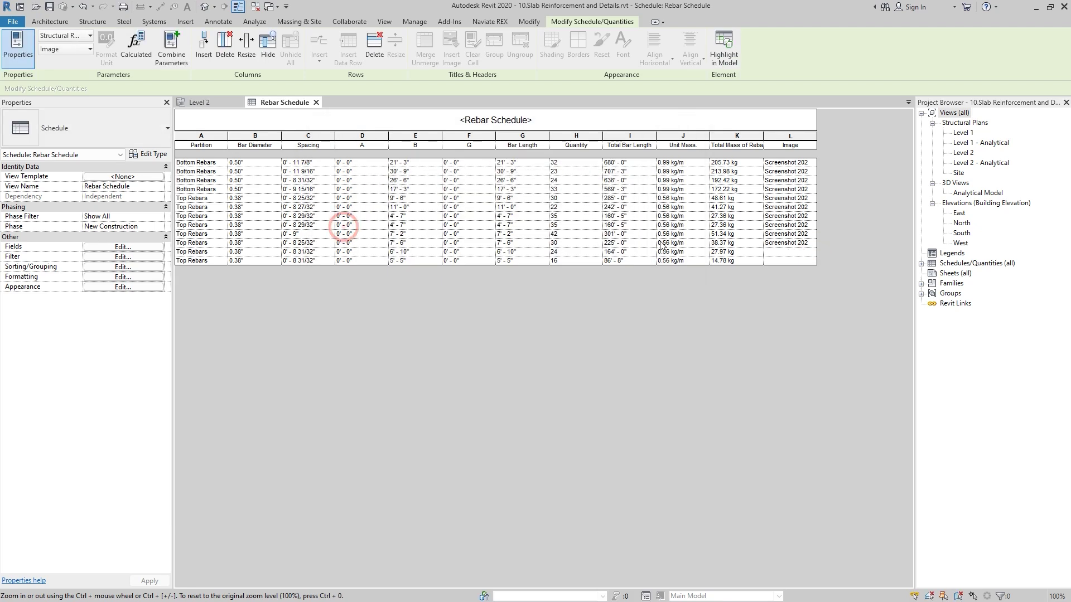
# - Assign the image Screenshot 2025-01-12 120230.png to the last two Top Rebars rows
pyautogui.click(814, 251)
pyautogui.click(813, 252)
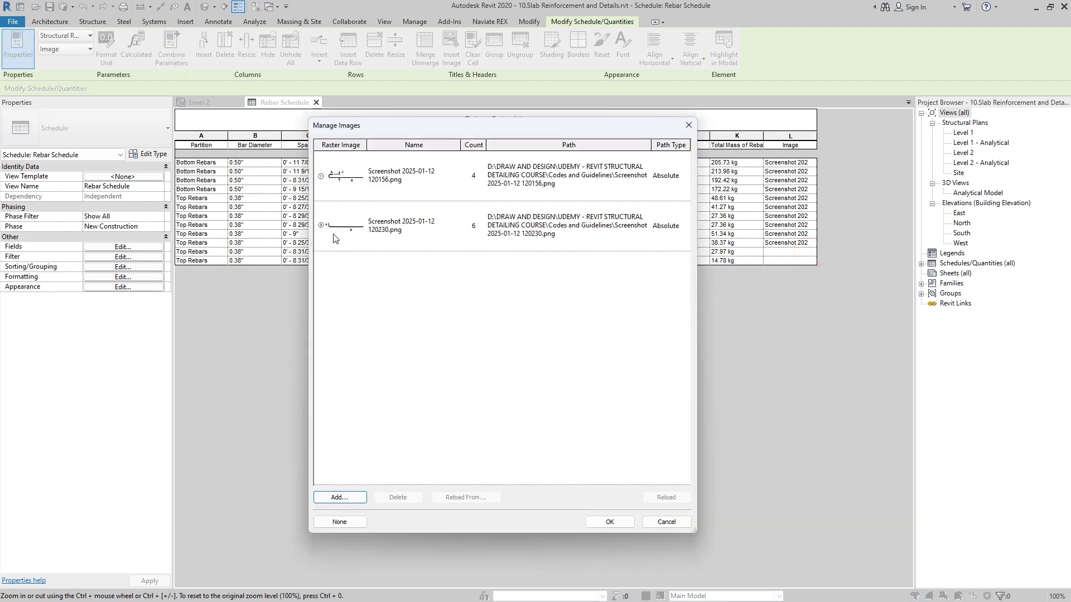
pyautogui.doubleClick(334, 232)
pyautogui.click(814, 260)
pyautogui.click(813, 261)
pyautogui.click(357, 227)
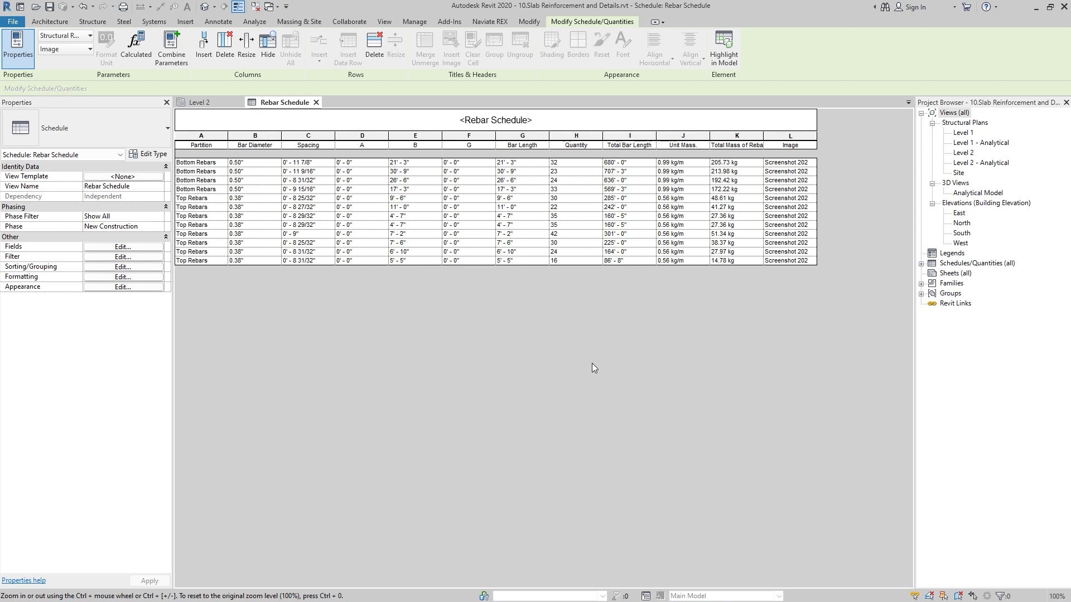
pyautogui.click(202, 103)
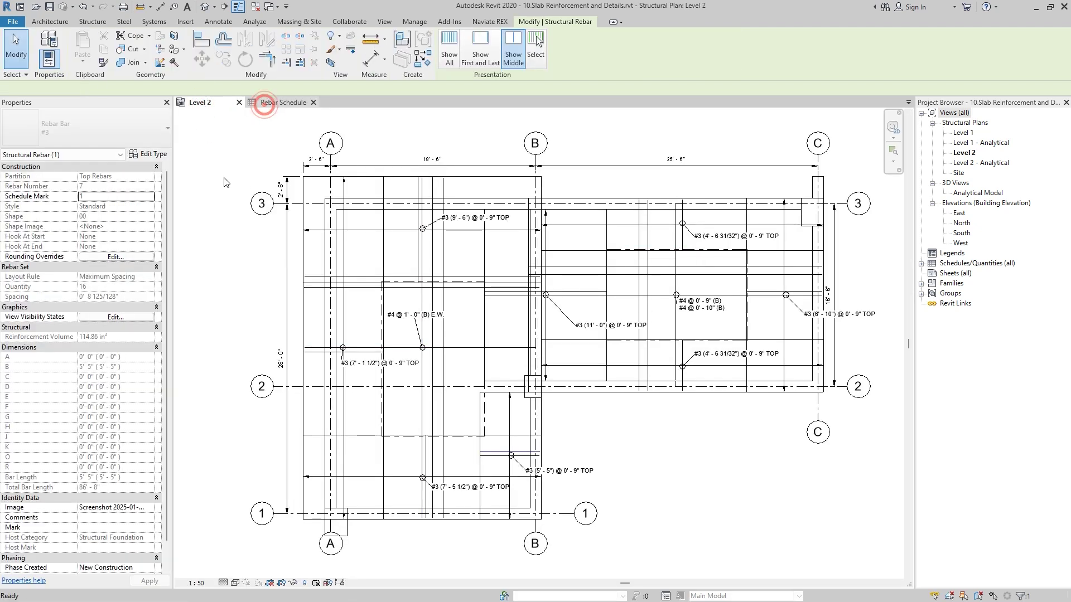
pyautogui.click(273, 103)
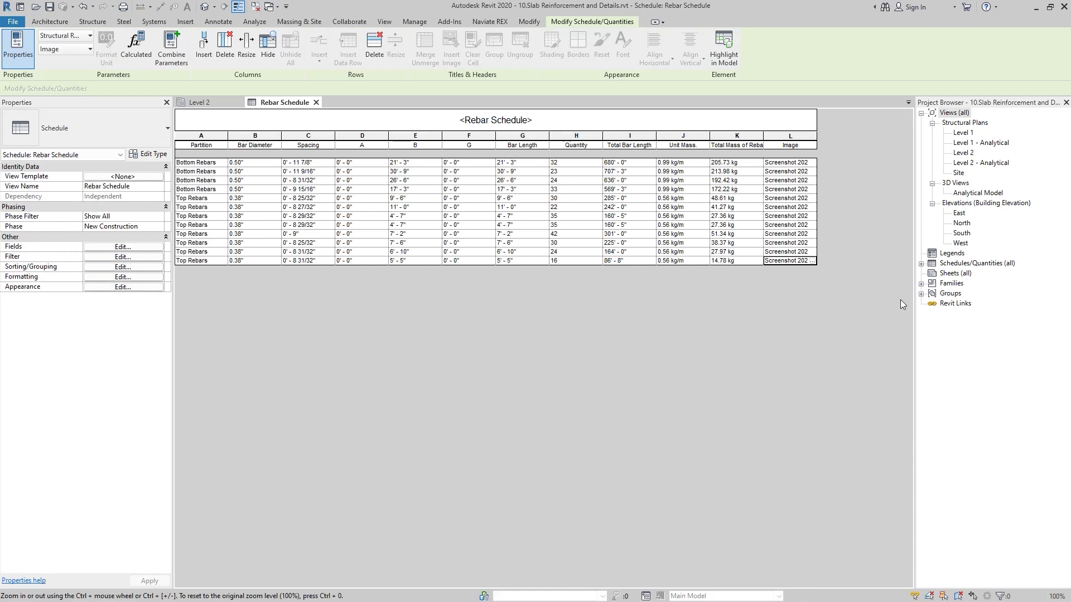
# - Create a new sheet using the loaded title block family C 17 x 22 Horizontal - Draw and Design.rfa
pyautogui.rightClick(944, 275)
pyautogui.click(986, 282)
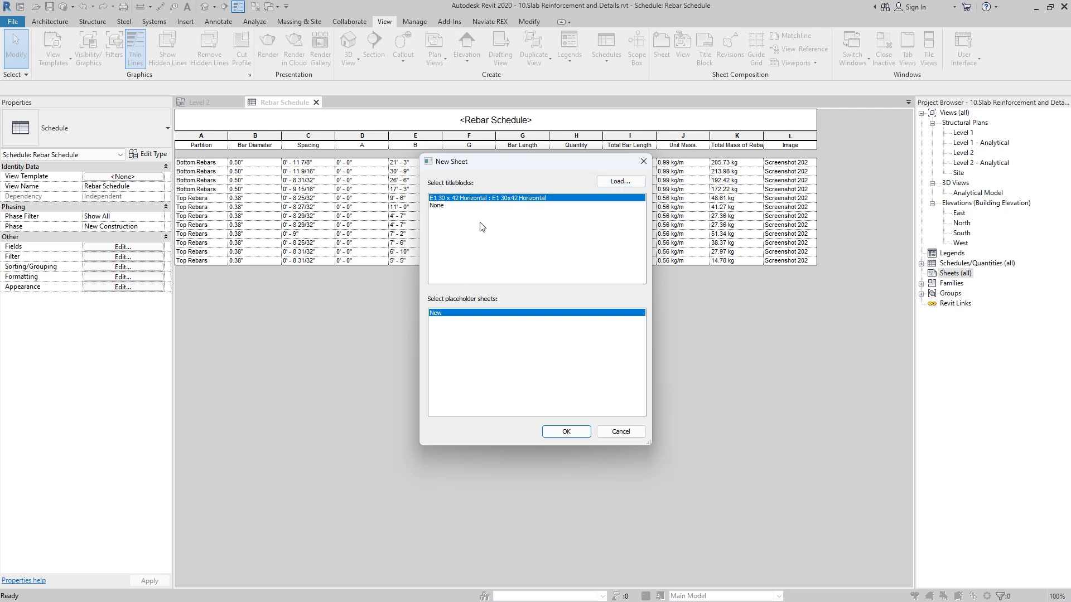
pyautogui.click(620, 182)
pyautogui.moveTo(758, 161); pyautogui.dragTo(393, 169)
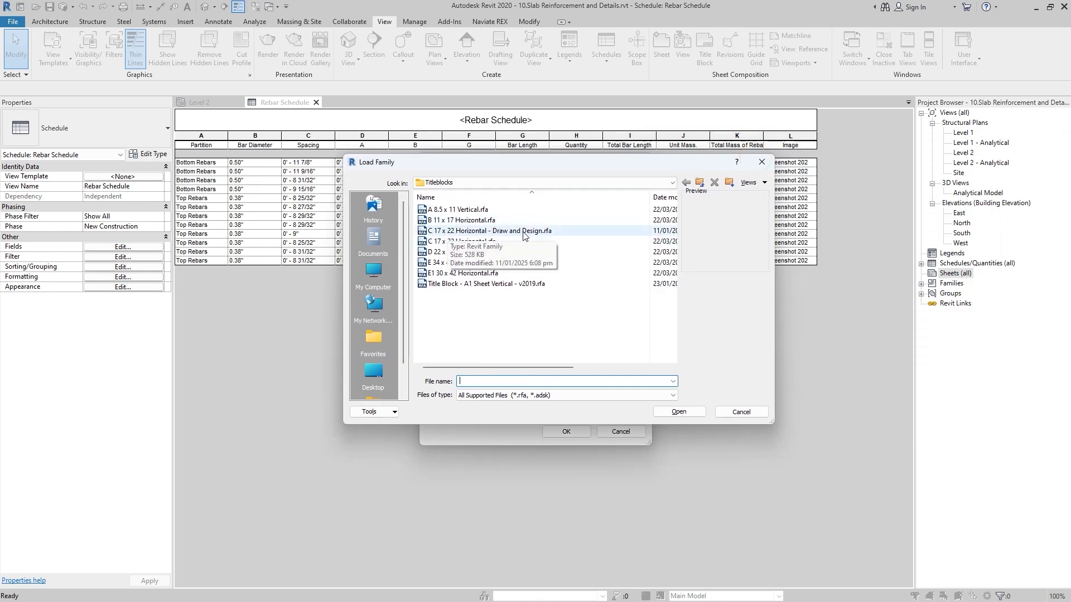
pyautogui.click(524, 231)
pyautogui.click(678, 412)
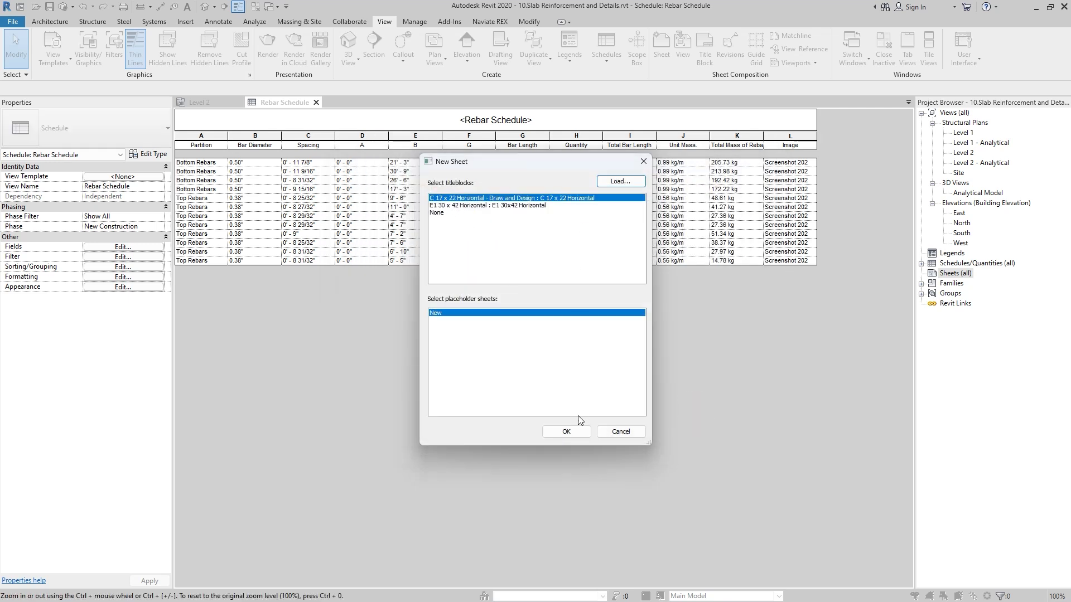
pyautogui.click(566, 433)
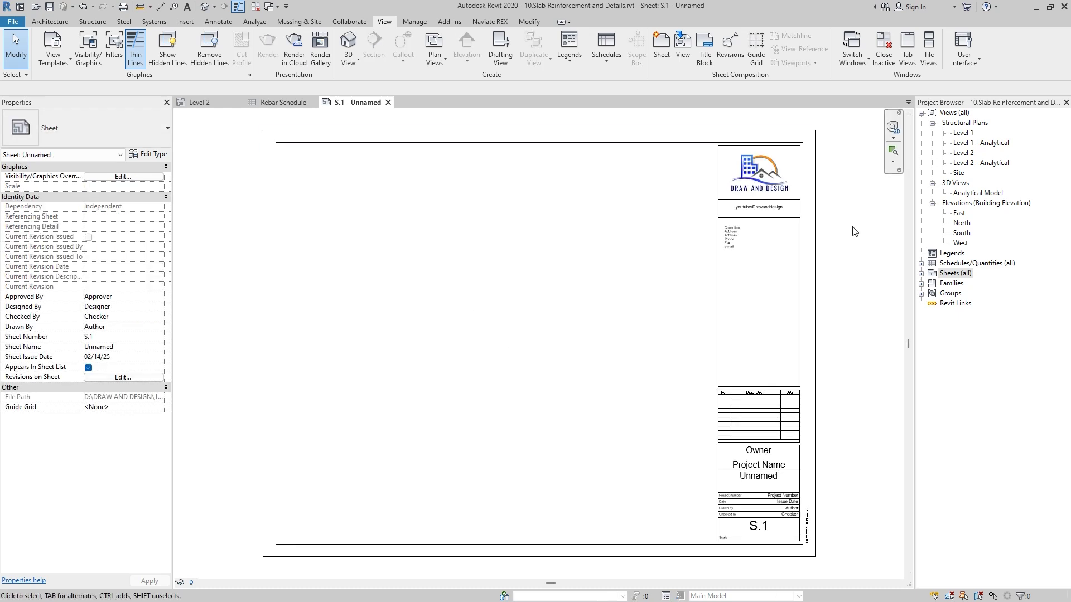
# - Place the Rebar Schedule on the sheet in the lower part of the drawing area, next to the title block
pyautogui.click(949, 273)
pyautogui.click(921, 263)
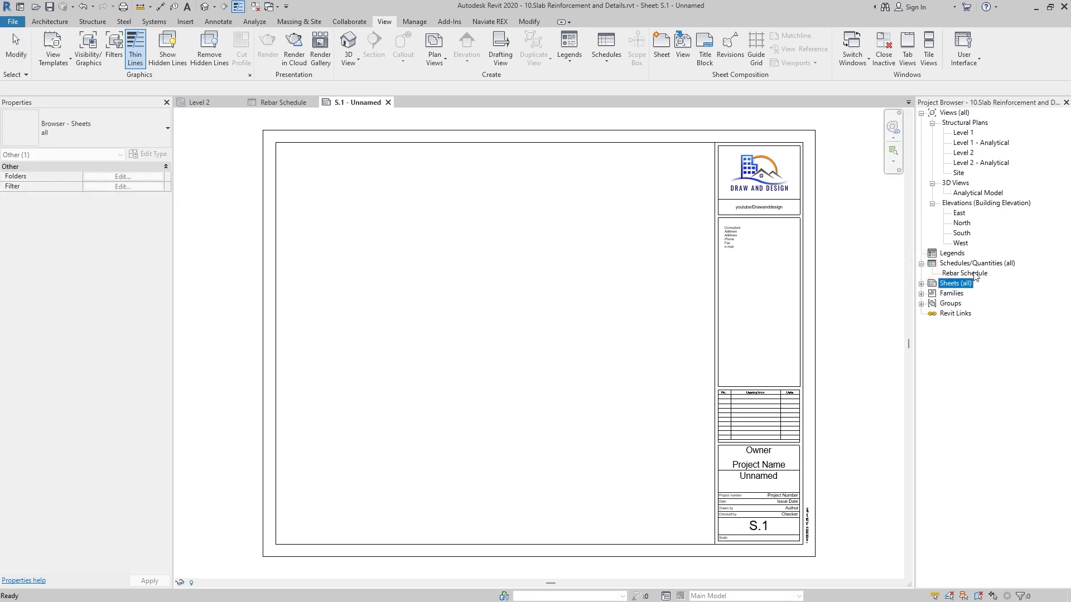
pyautogui.moveTo(974, 278); pyautogui.dragTo(553, 450)
pyautogui.click(499, 446)
pyautogui.click(842, 196)
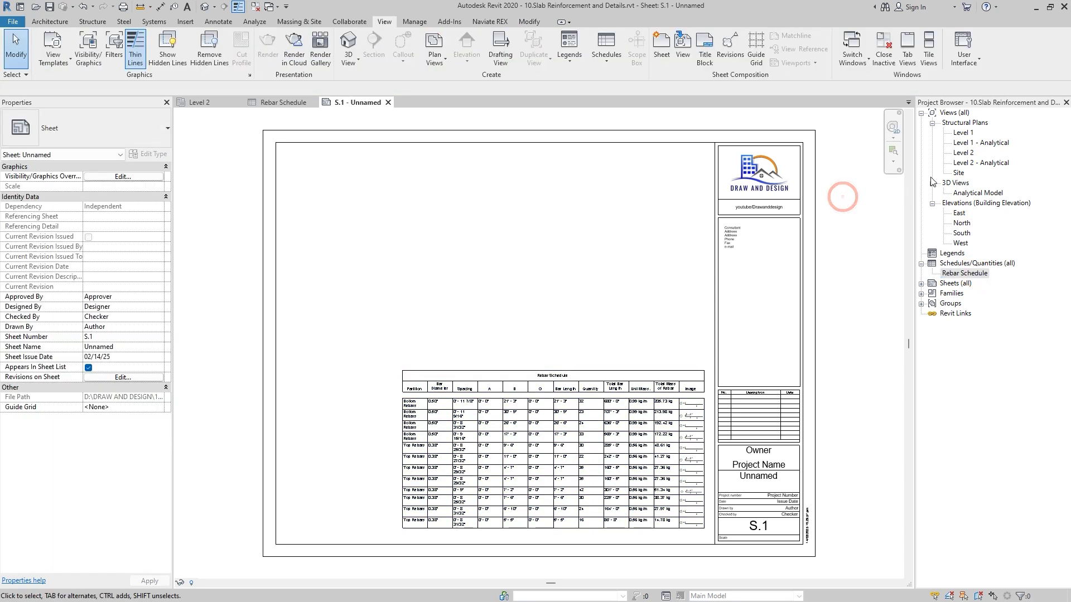
# - Place the Level 2 plan view on the sheet above the rebar schedule and check the viewport's extents
pyautogui.moveTo(964, 154); pyautogui.dragTo(450, 246)
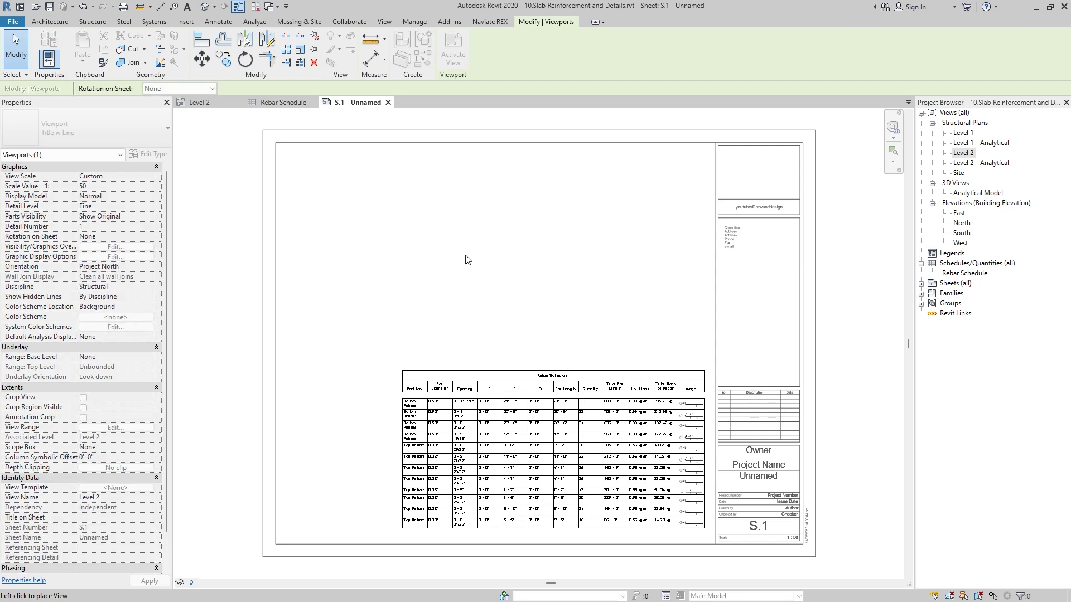
pyautogui.scroll(-5, 467, 262)
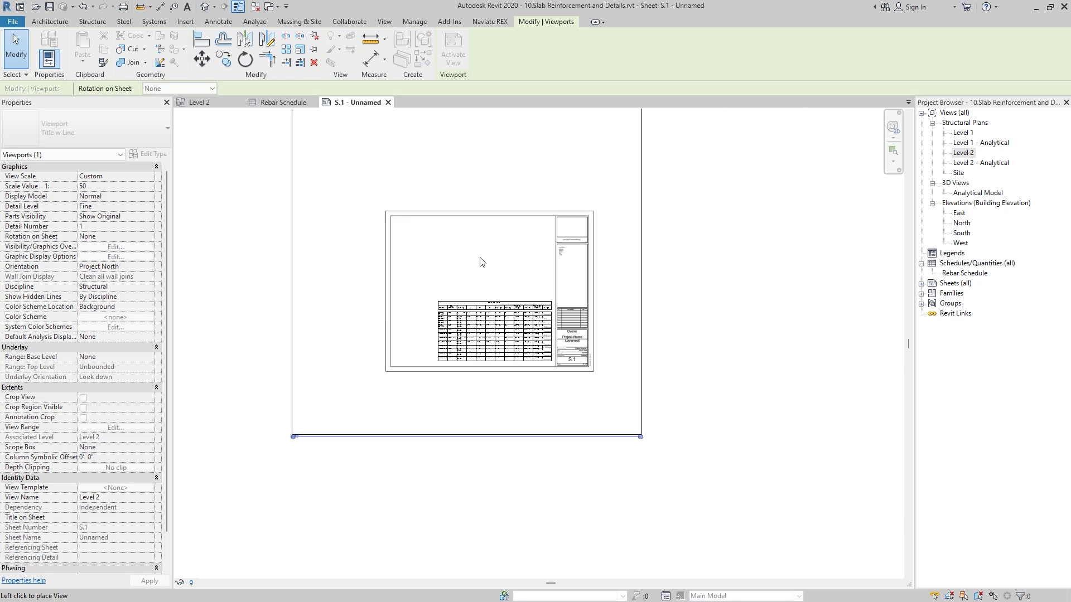
pyautogui.scroll(3, 407, 208)
pyautogui.scroll(-3, 524, 267)
pyautogui.scroll(-1, 519, 278)
pyautogui.click(509, 283)
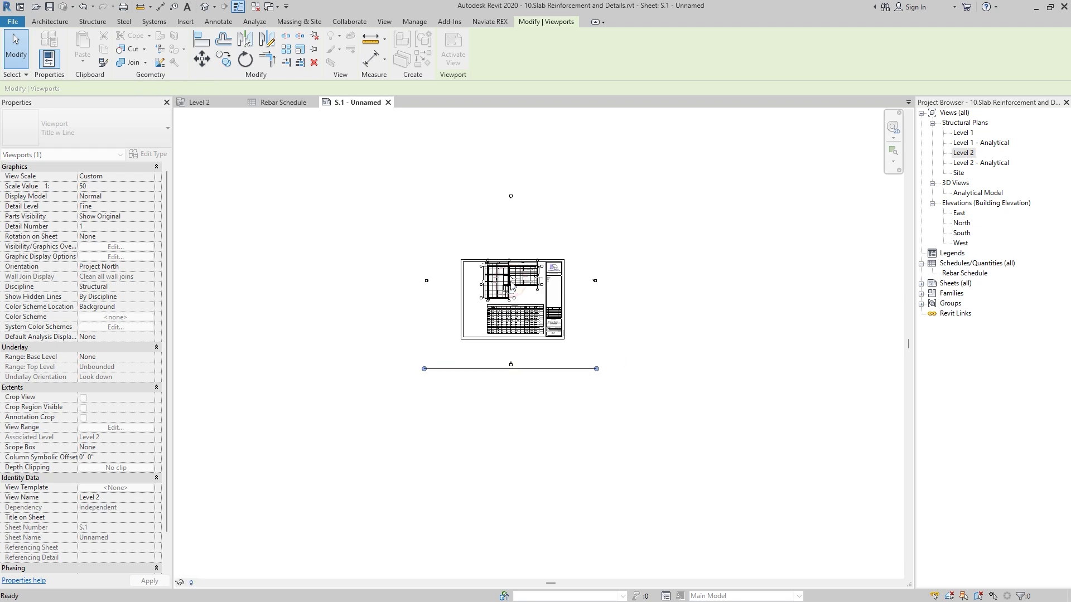
pyautogui.scroll(2, 480, 279)
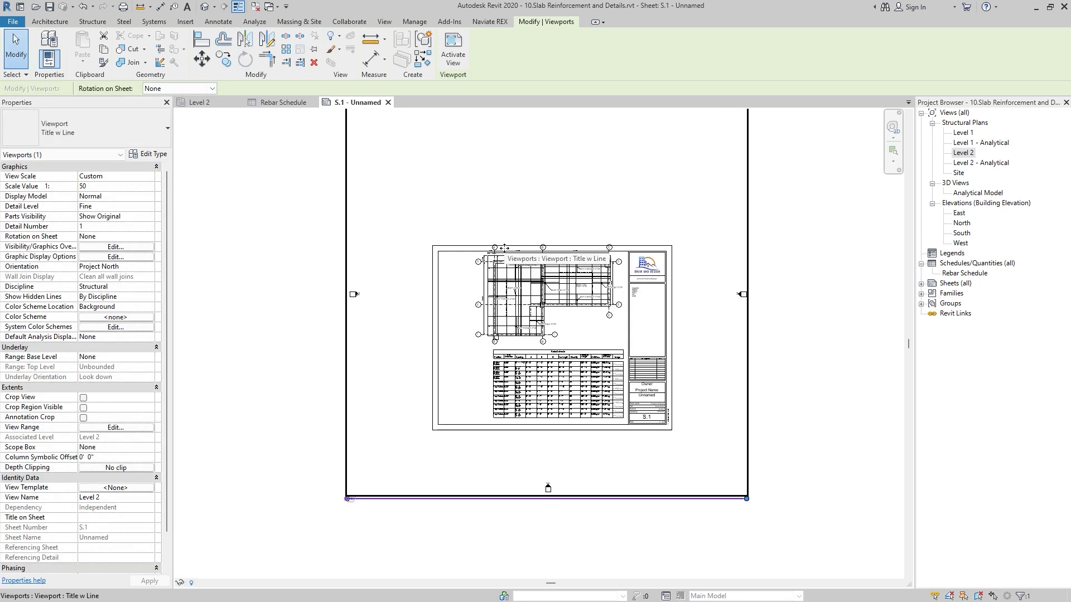
pyautogui.scroll(-1, 552, 312)
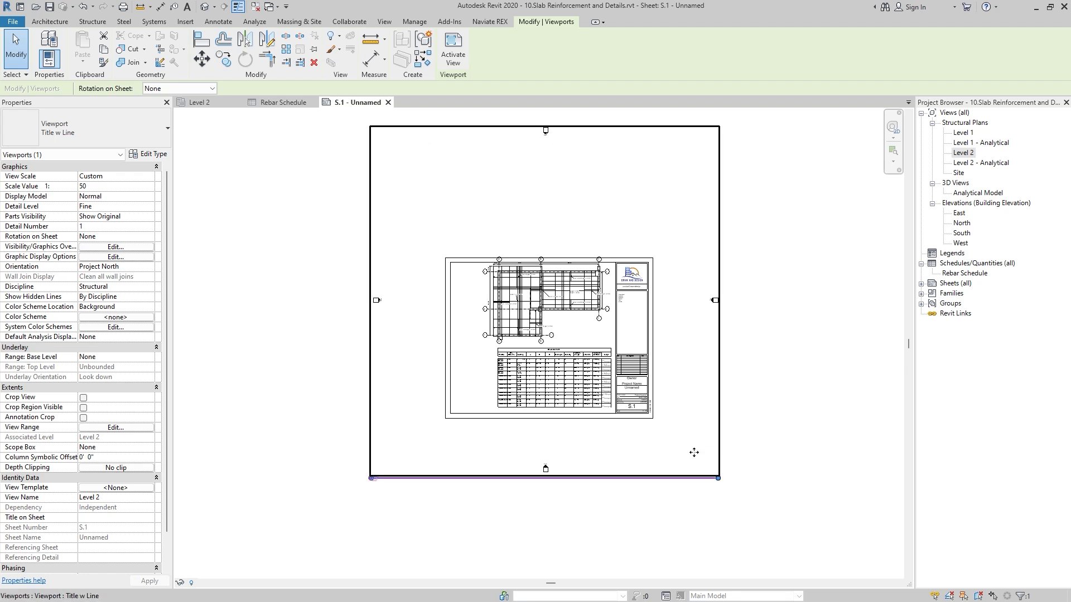
pyautogui.click(290, 555)
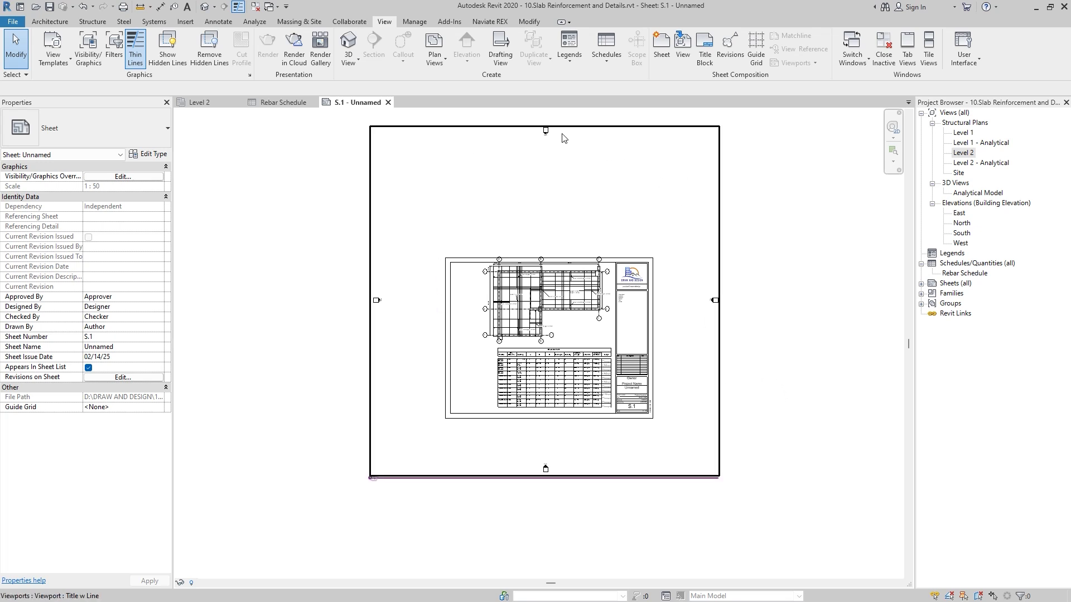
pyautogui.scroll(8, 560, 140)
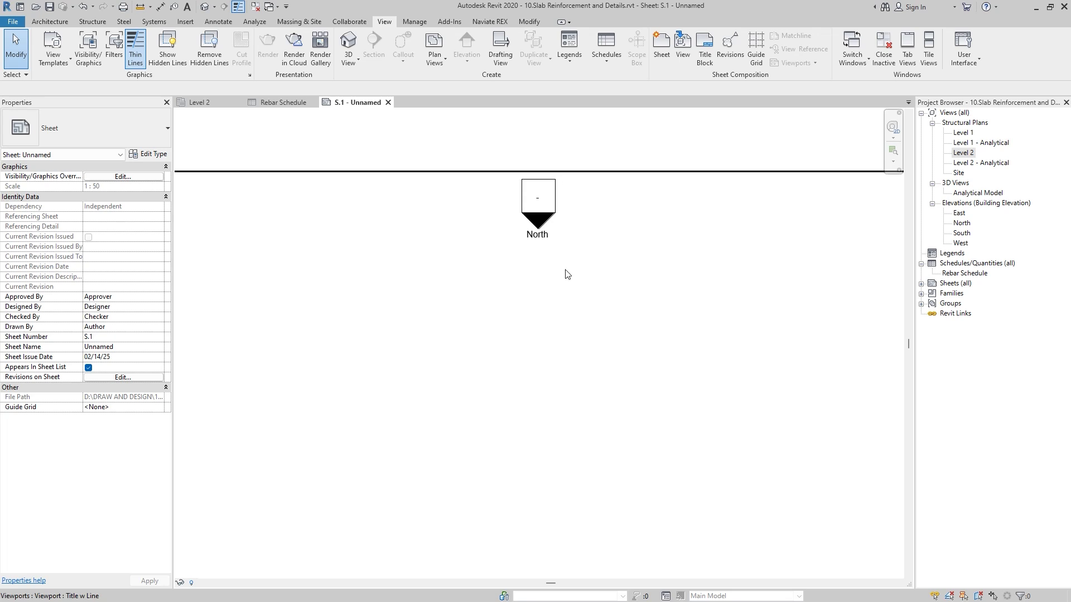
pyautogui.scroll(-8, 539, 182)
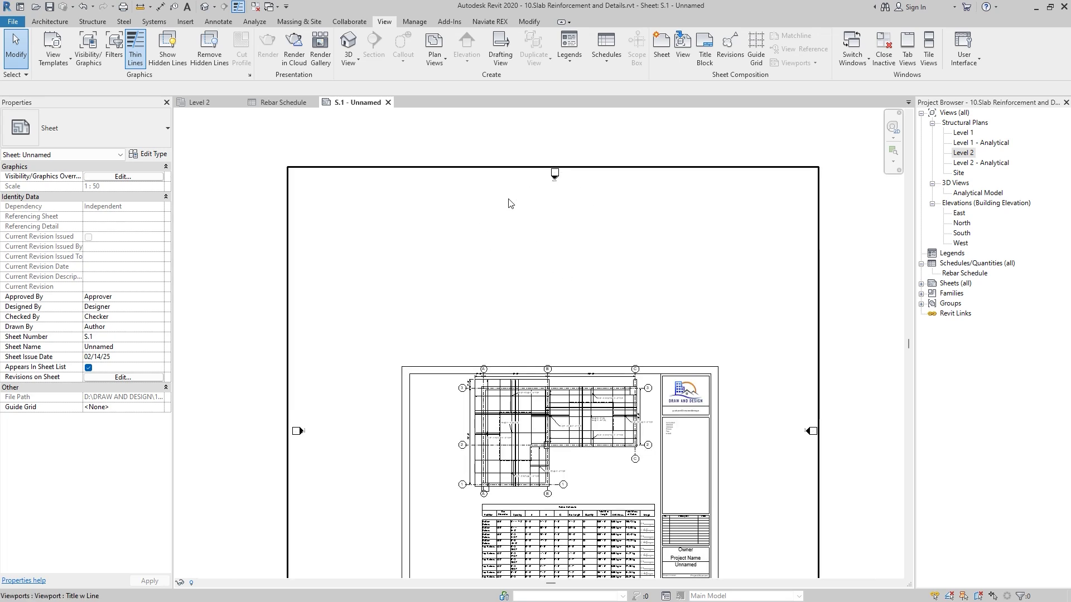
pyautogui.click(317, 264)
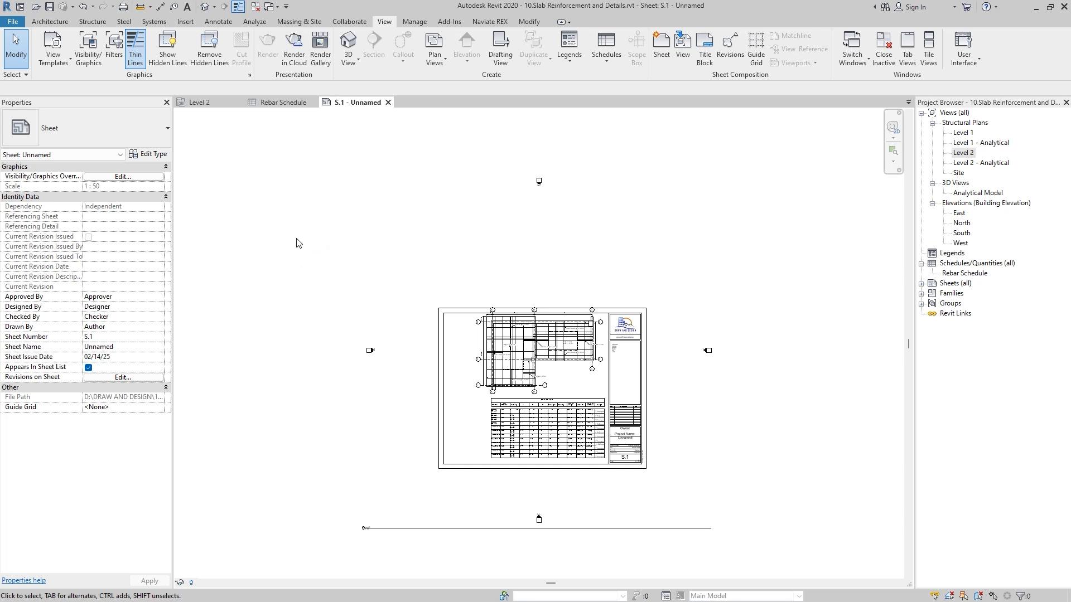
# - Enable Crop View, Crop Region Visible and Annotation Crop for the Level 2 structural plan
pyautogui.click(210, 104)
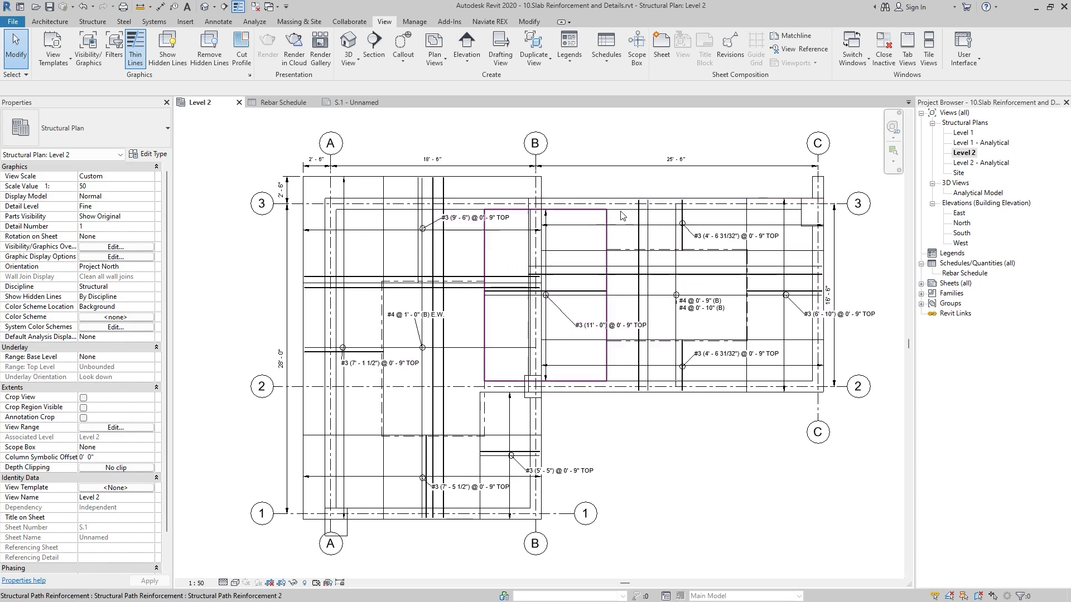
pyautogui.scroll(-1, 445, 298)
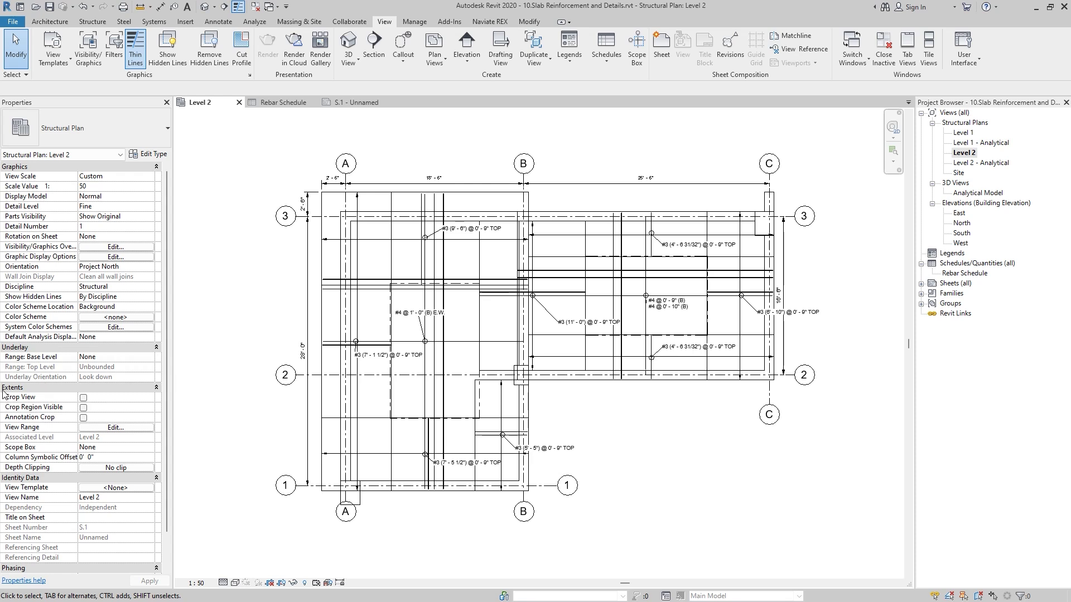
pyautogui.click(83, 398)
pyautogui.click(83, 408)
pyautogui.click(83, 417)
# - Shrink the Level 2 crop region on all four sides so it closely frames the slab plan and grid bubbles, excluding the elevation markers
pyautogui.scroll(-8, 504, 296)
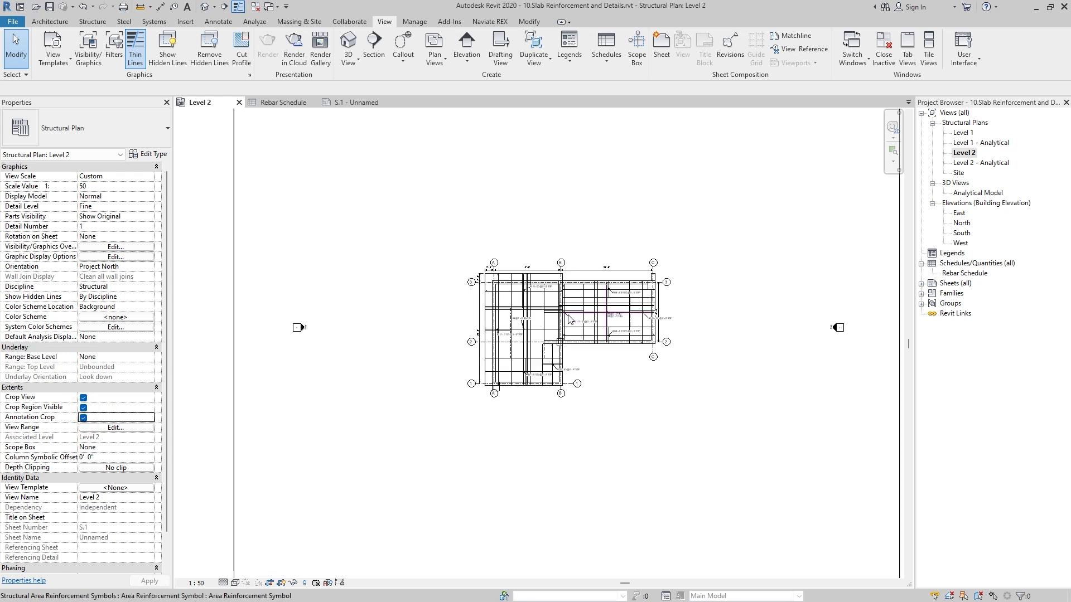
pyautogui.click(461, 162)
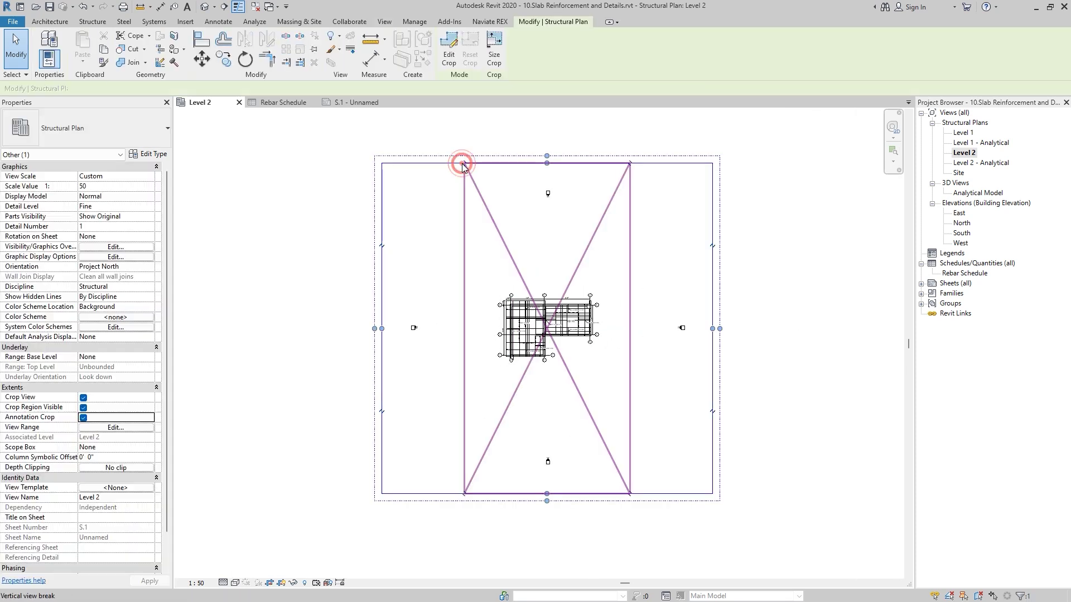
pyautogui.scroll(4, 559, 291)
pyautogui.scroll(4, 559, 291)
pyautogui.moveTo(558, 291); pyautogui.dragTo(546, 301)
pyautogui.scroll(-5, 524, 223)
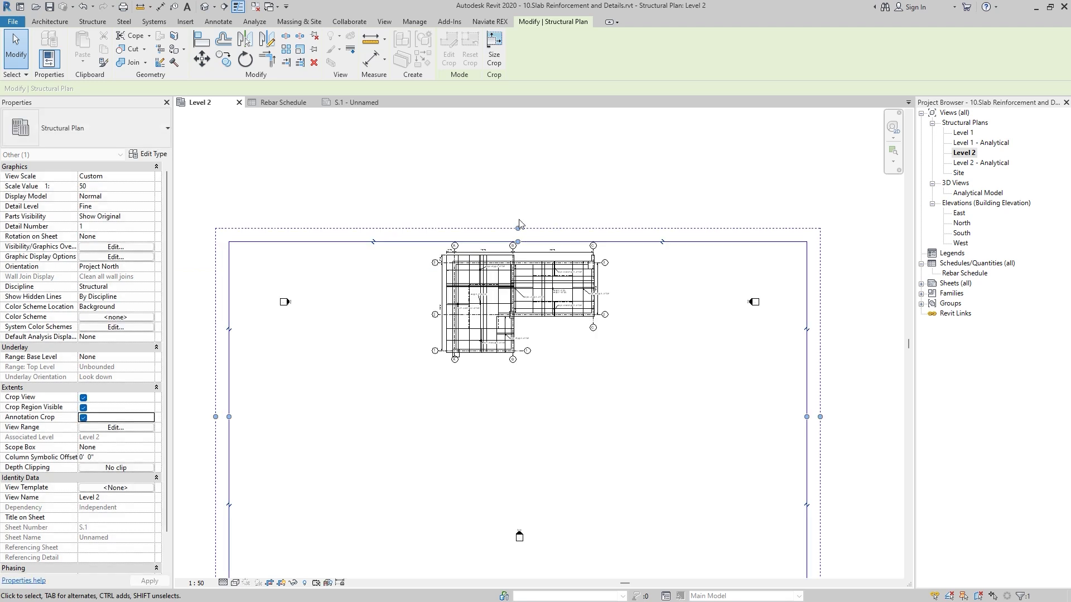
pyautogui.moveTo(518, 228); pyautogui.dragTo(518, 239)
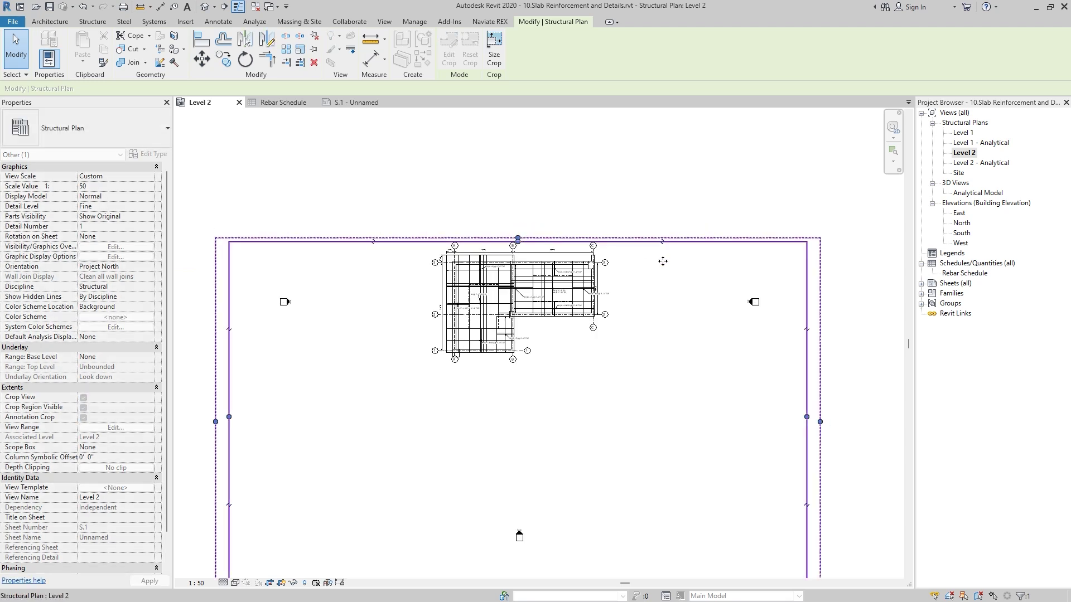
pyautogui.moveTo(807, 417)
pyautogui.mouseDown()
pyautogui.moveTo(635, 409)
pyautogui.moveTo(613, 422)
pyautogui.mouseUp()
pyautogui.moveTo(229, 416); pyautogui.dragTo(430, 416)
pyautogui.moveTo(521, 577); pyautogui.dragTo(535, 347)
pyautogui.click(480, 450)
pyautogui.scroll(1, 454, 179)
pyautogui.scroll(2, 556, 185)
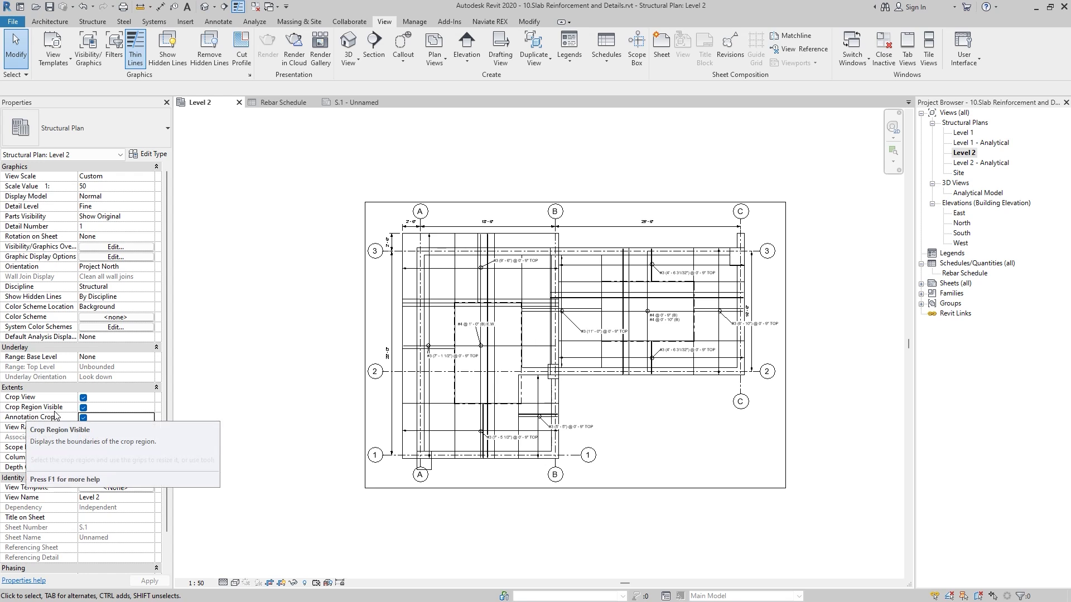
# - Turn off Crop Region Visible for the Level 2 plan and return to sheet S.1 to check the cropped viewport
pyautogui.click(83, 407)
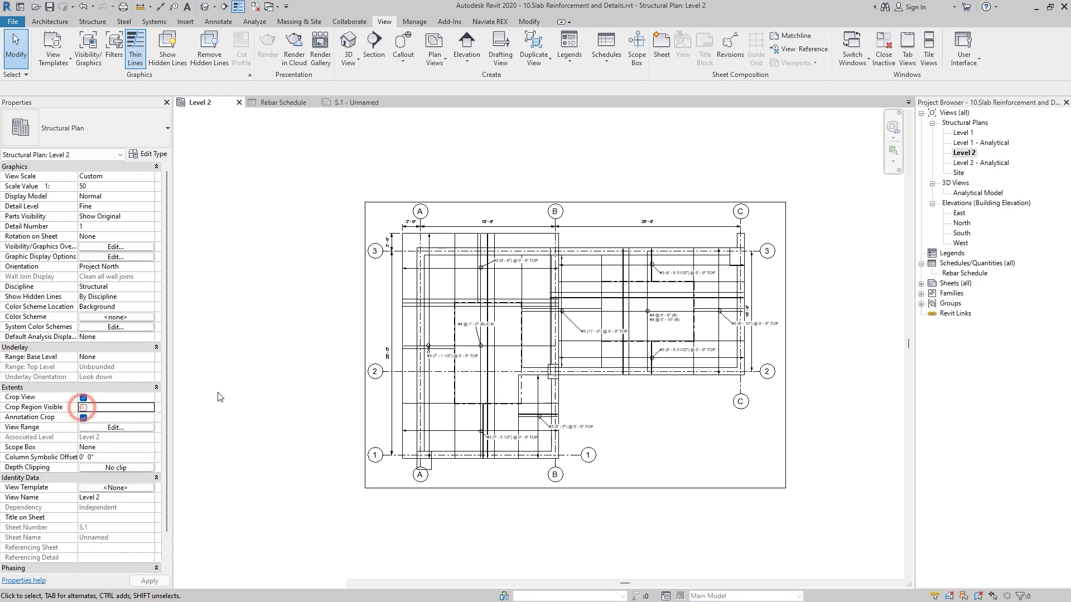
pyautogui.click(360, 103)
pyautogui.scroll(-3, 512, 212)
pyautogui.scroll(5, 495, 288)
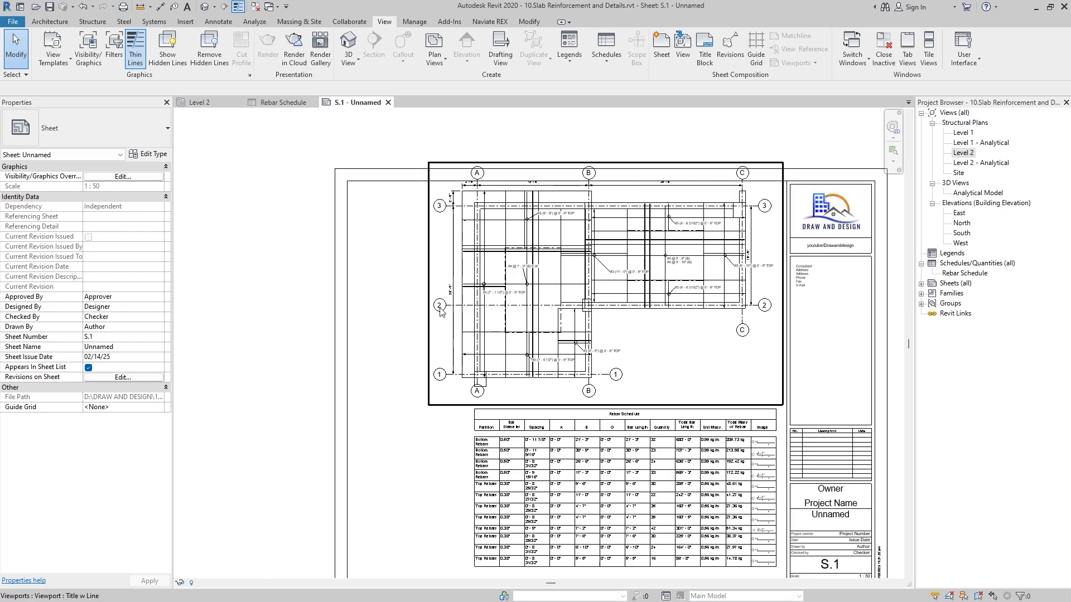
# - Move the Level 2 plan viewport to the upper-left area of the sheet, inside the title block border
pyautogui.scroll(-1, 441, 311)
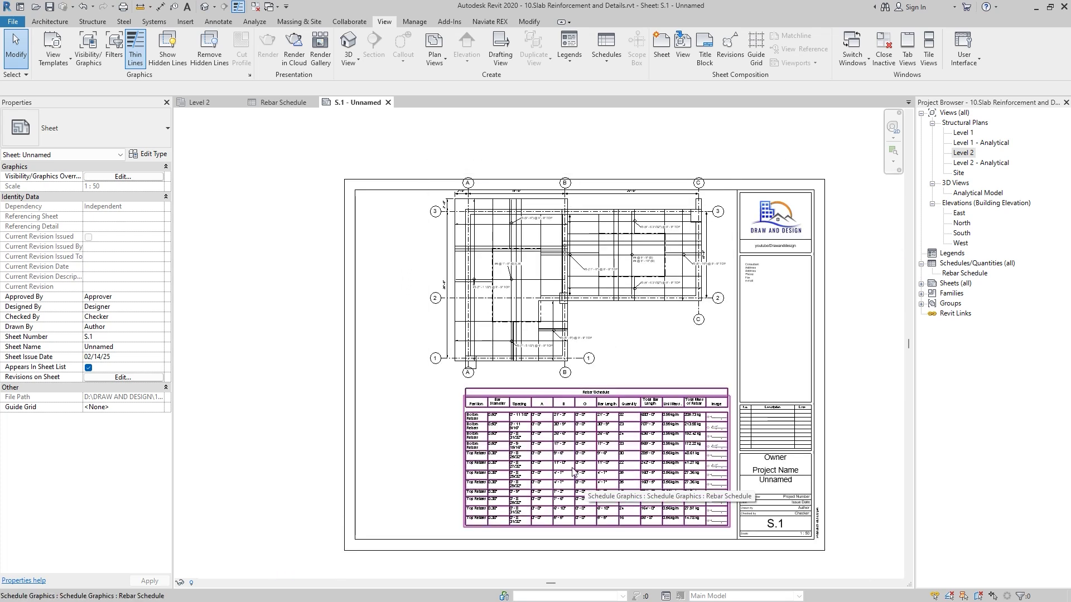
pyautogui.click(531, 259)
pyautogui.moveTo(592, 251); pyautogui.dragTo(523, 270)
pyautogui.click(227, 262)
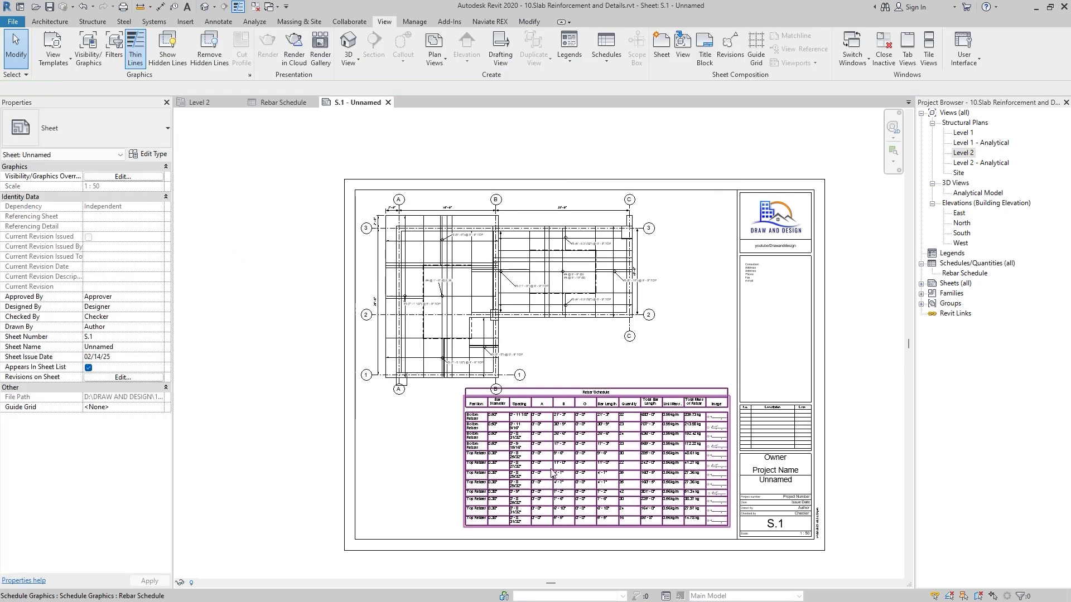
# - Widen the Partition column in the Rebar Schedule so its entries fit on one line, and check it on sheet S.1
pyautogui.click(553, 480)
pyautogui.moveTo(567, 430); pyautogui.dragTo(568, 432)
pyautogui.click(304, 287)
pyautogui.scroll(-1, 304, 287)
pyautogui.scroll(5, 512, 483)
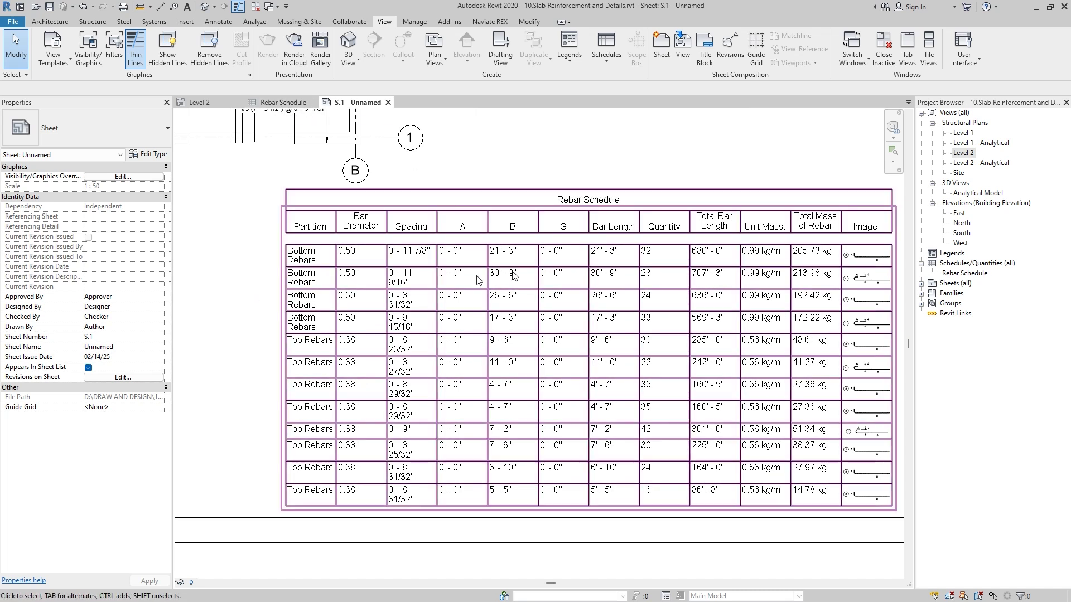
pyautogui.moveTo(292, 103); pyautogui.dragTo(251, 137)
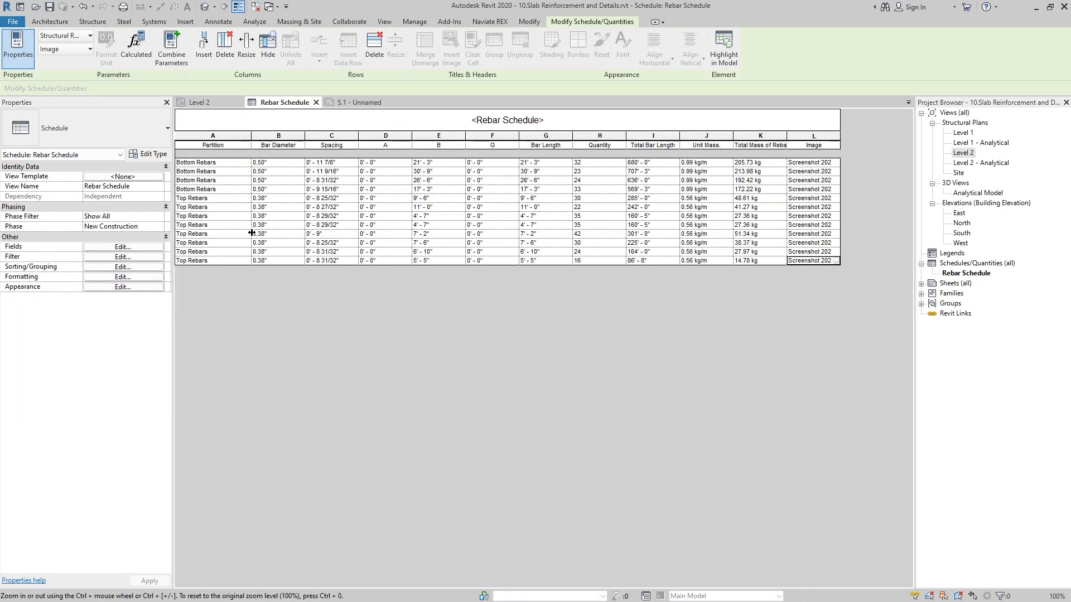
pyautogui.click(363, 103)
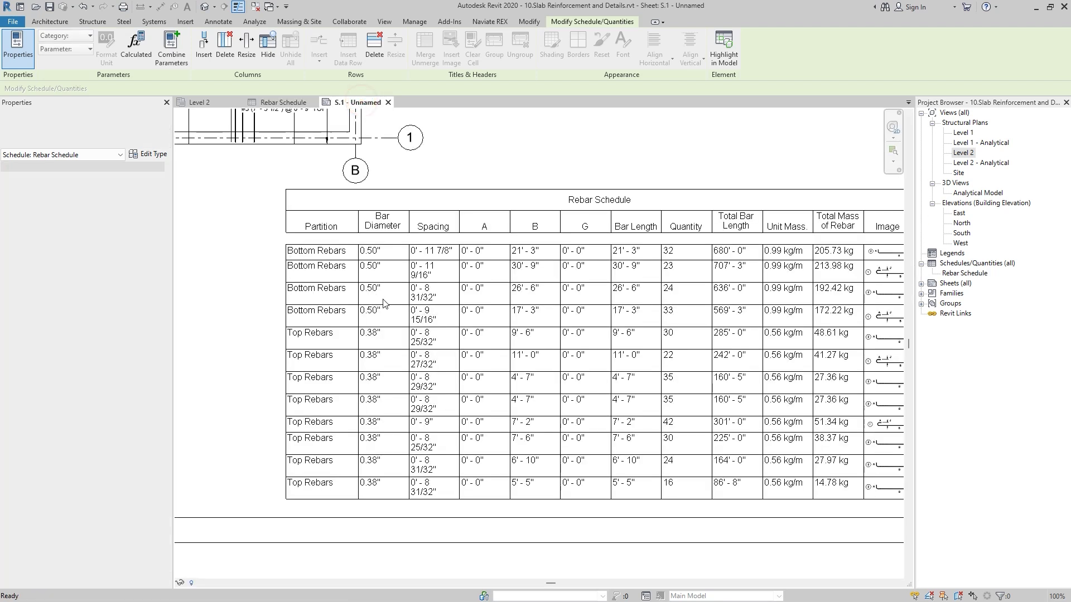
# - Format the schedule's Spacing column in decimal inches with 1 decimal place, overriding the project settings, and check it on sheet S.1
pyautogui.click(282, 103)
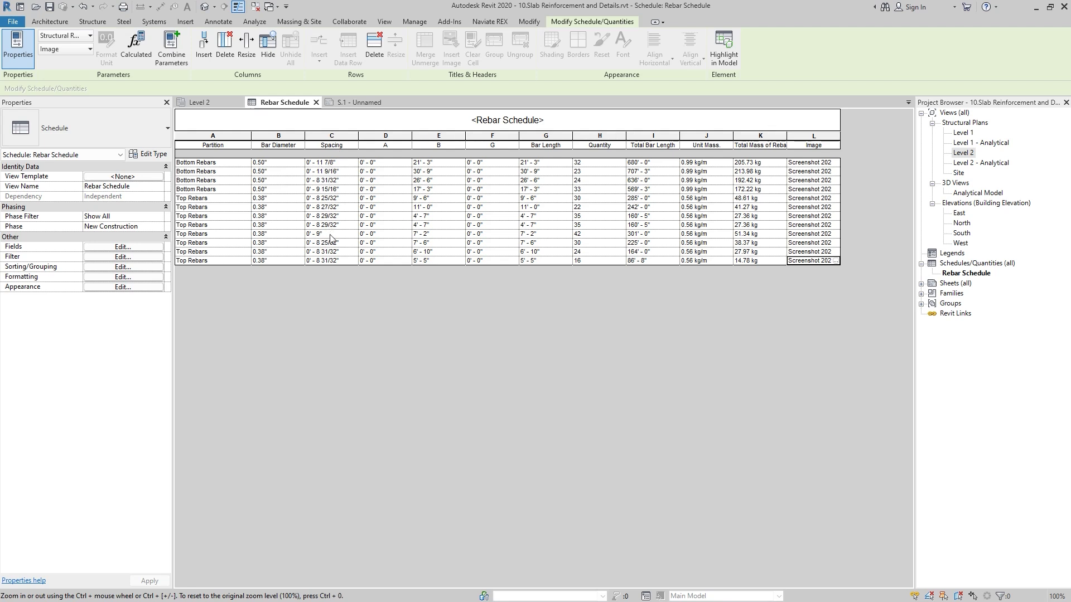
pyautogui.click(338, 184)
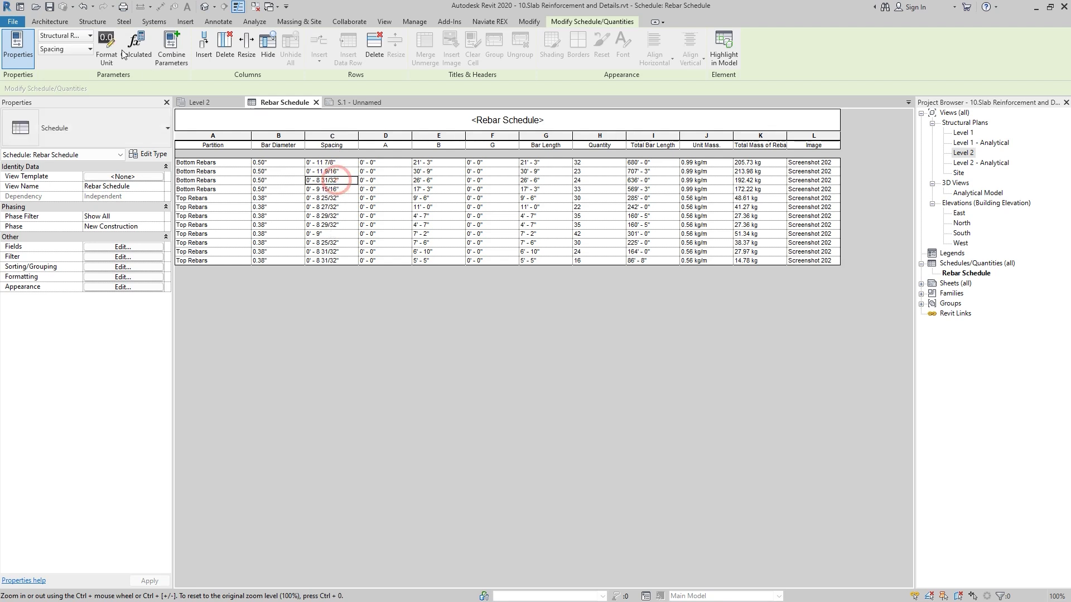
pyautogui.click(105, 49)
pyautogui.click(467, 228)
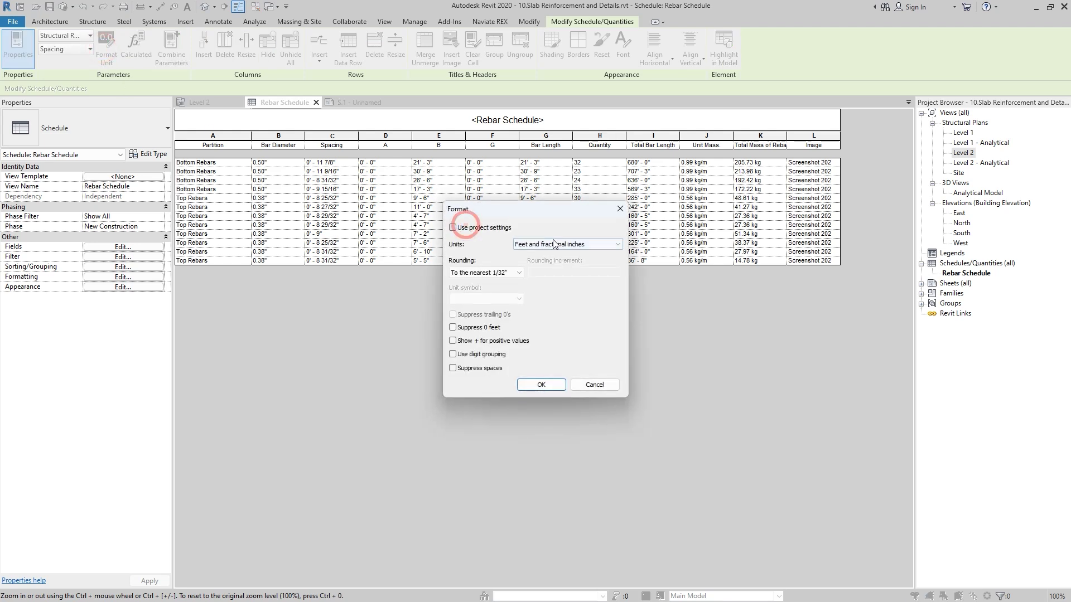
pyautogui.click(552, 244)
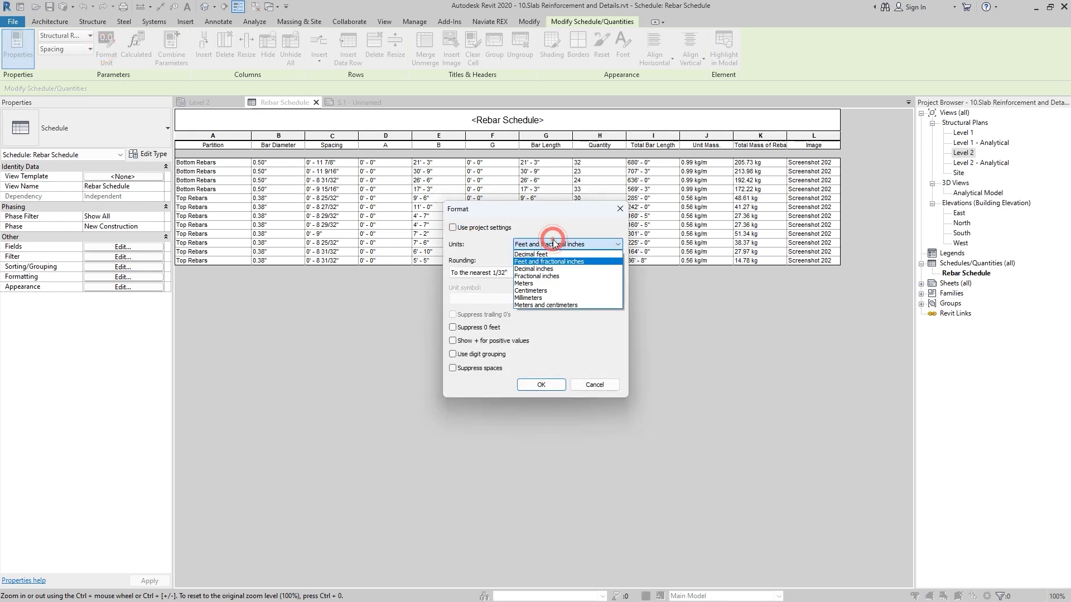
pyautogui.click(527, 269)
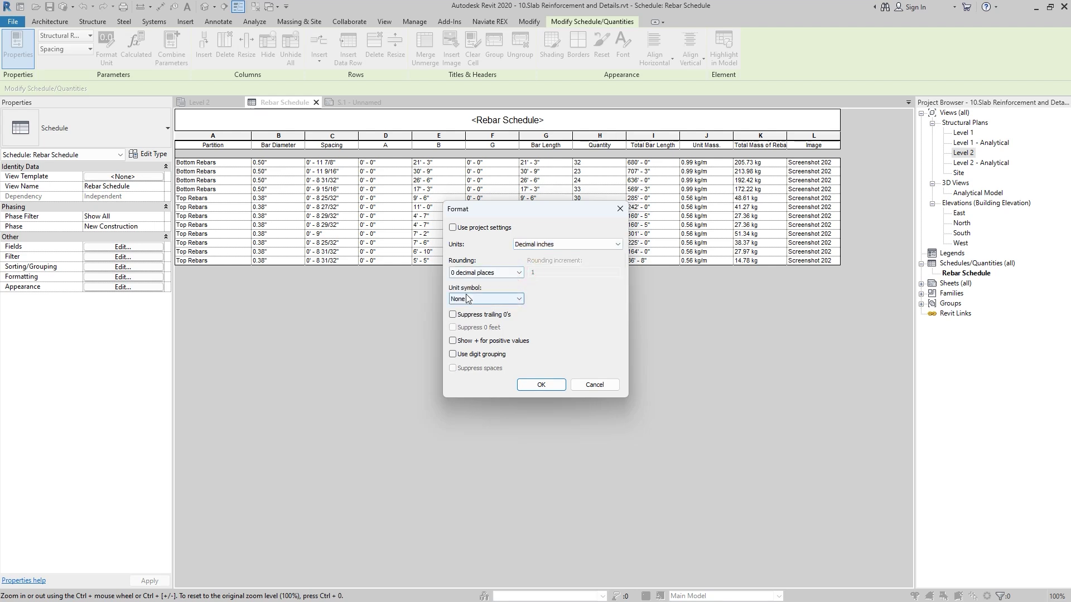
pyautogui.click(506, 275)
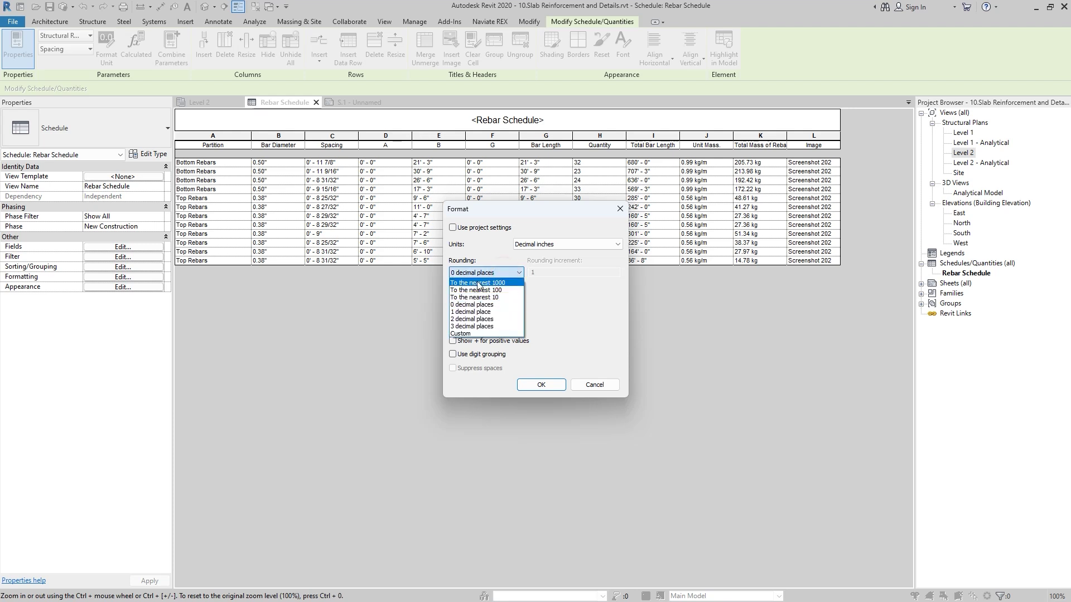
pyautogui.click(466, 314)
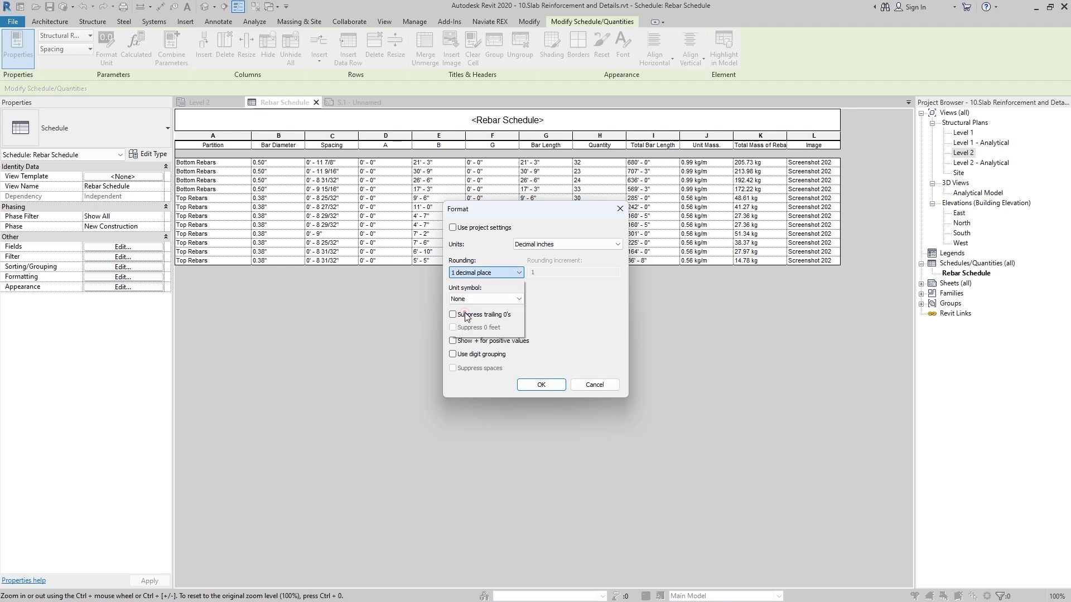
pyautogui.click(541, 385)
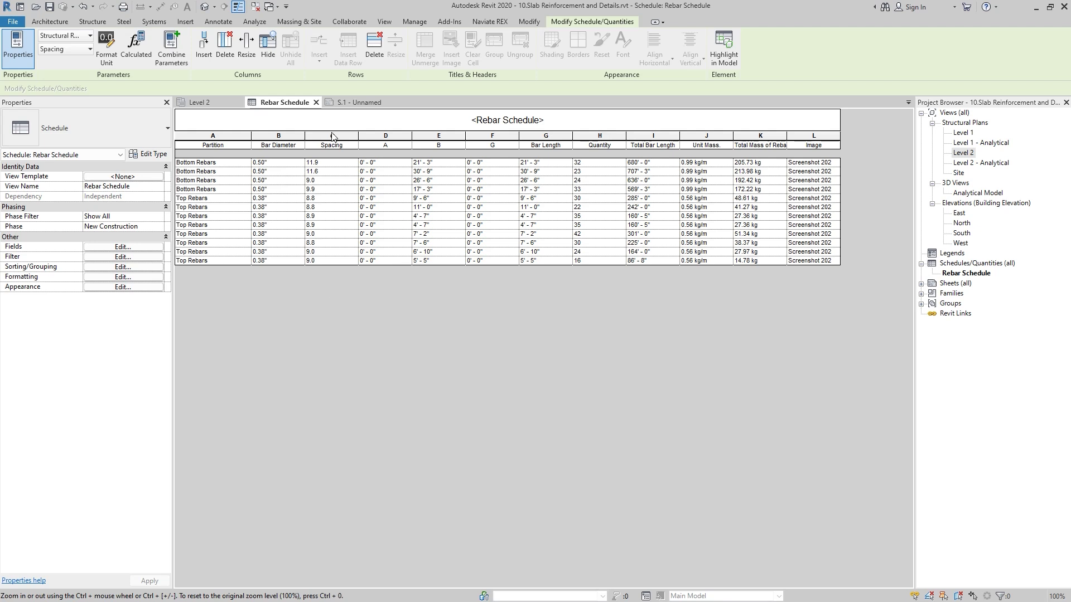
pyautogui.click(346, 103)
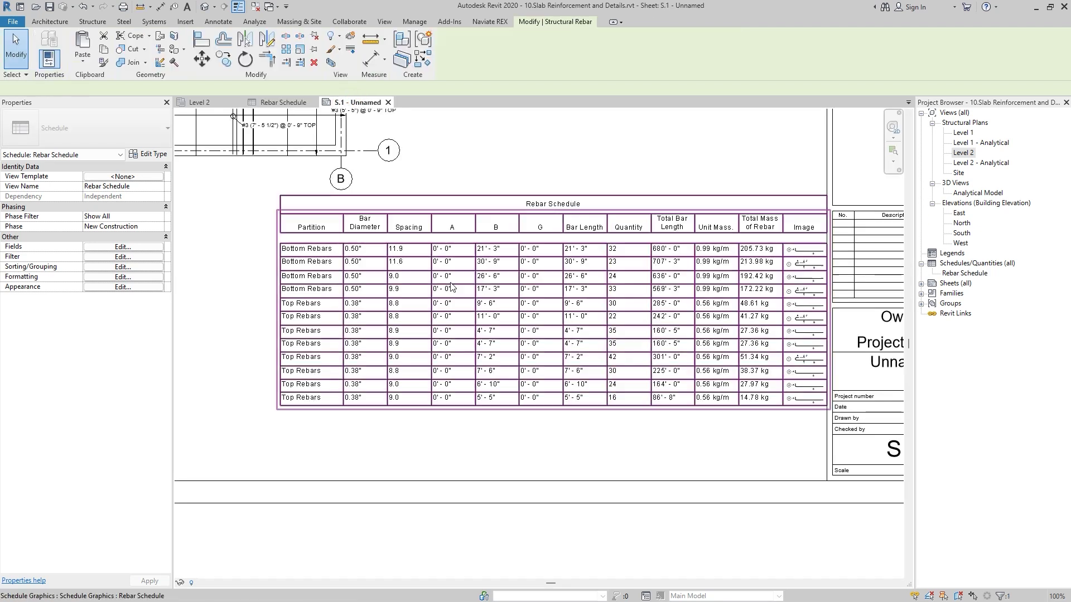
pyautogui.scroll(2, 688, 256)
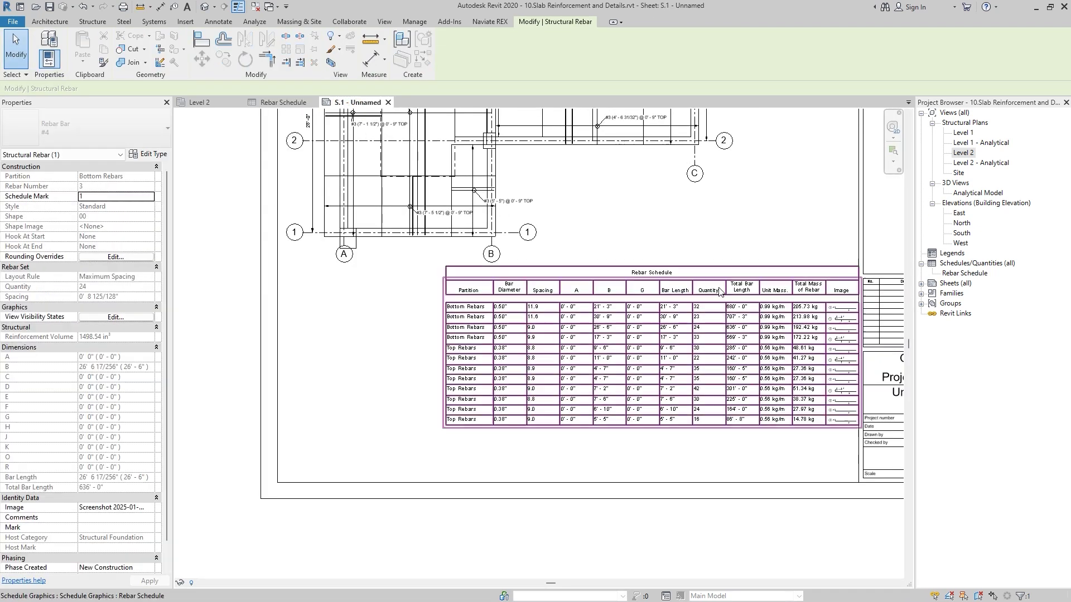
# - Move the rebar schedule left and slightly up on the sheet, clear of the title block and below the plan
pyautogui.click(613, 319)
pyautogui.press('Escape')
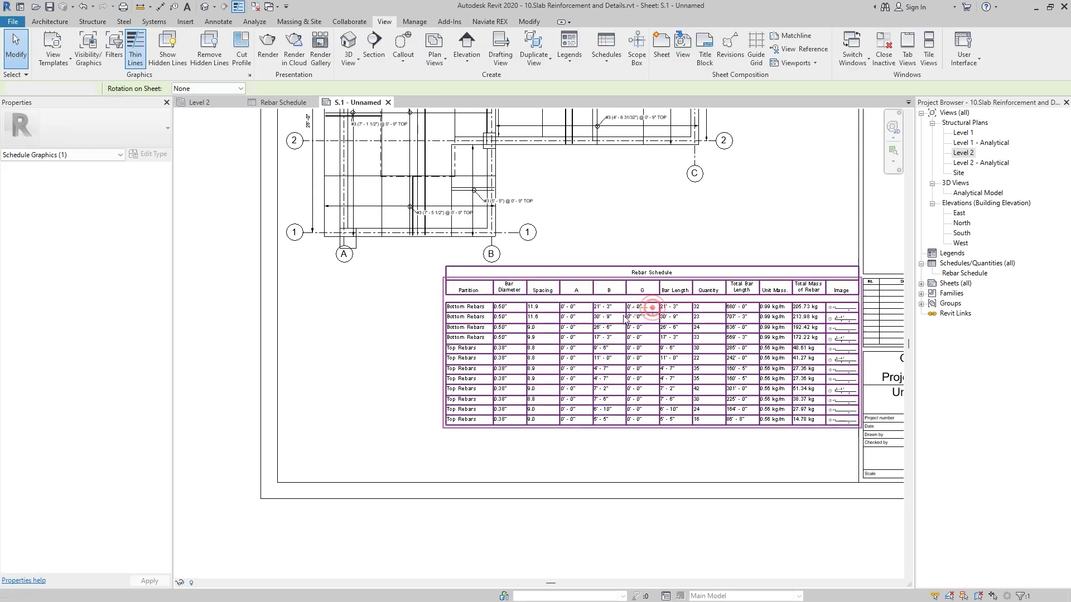
pyautogui.click(565, 319)
pyautogui.click(626, 232)
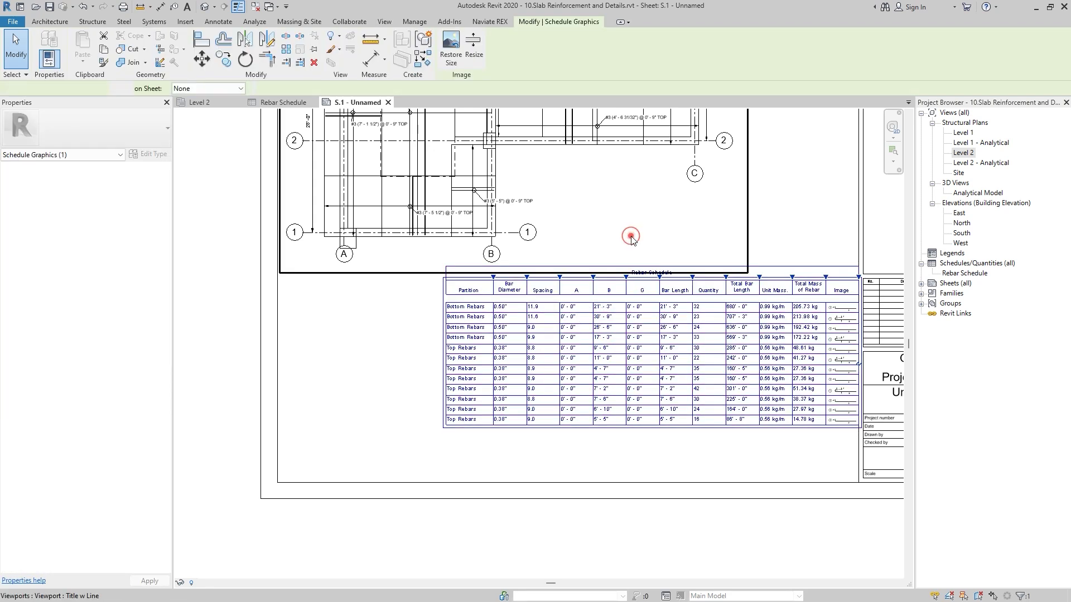
pyautogui.click(637, 319)
pyautogui.moveTo(651, 305); pyautogui.dragTo(631, 297)
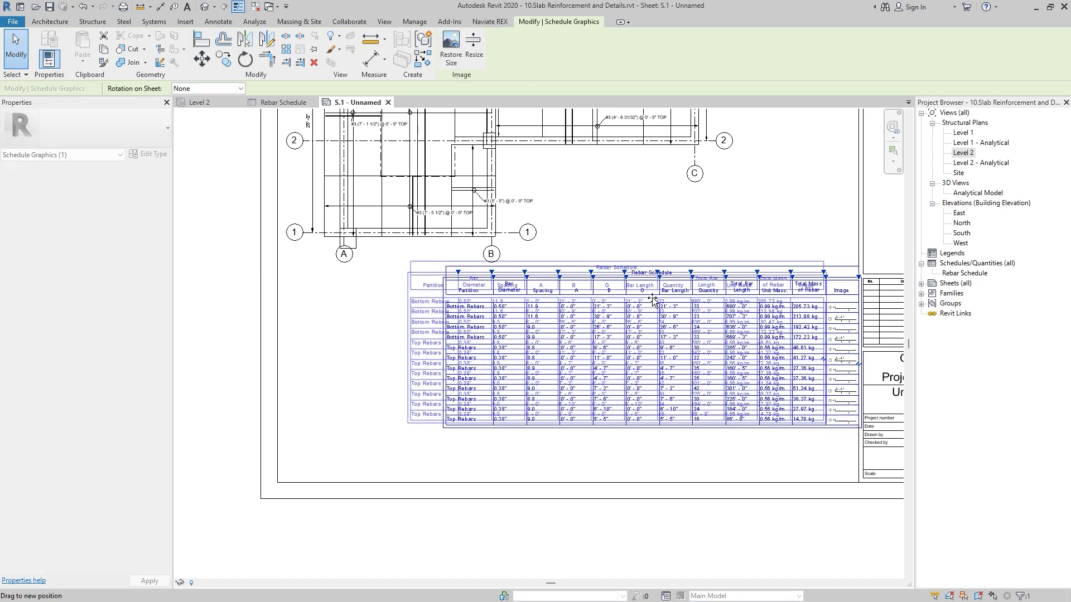
pyautogui.click(808, 227)
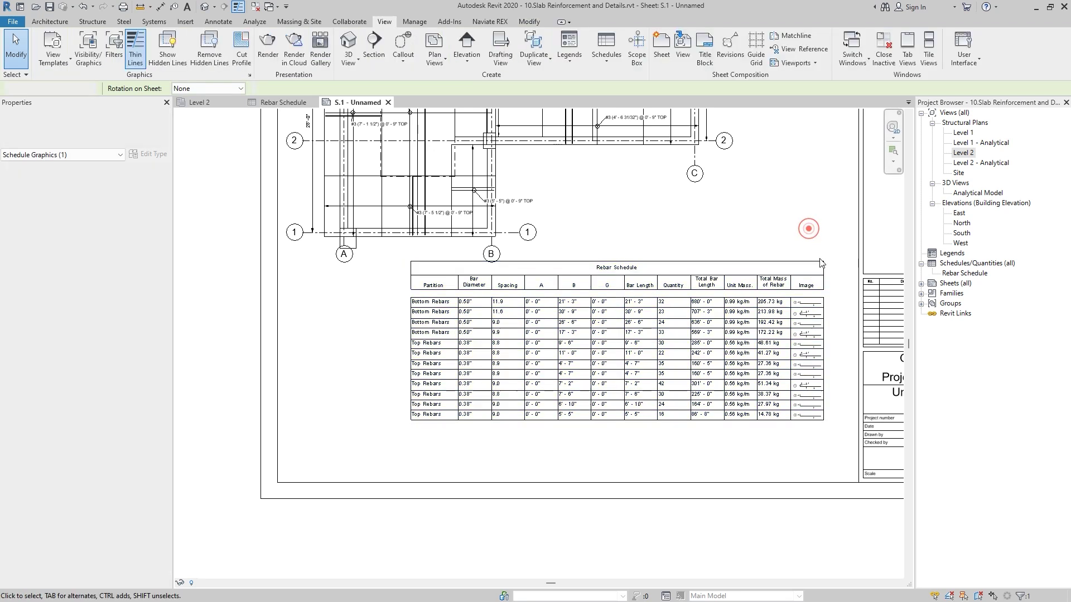
# - Widen the Image column of the rebar schedule on the sheet to enlarge the bar shape images, and view the whole sheet
pyautogui.click(824, 277)
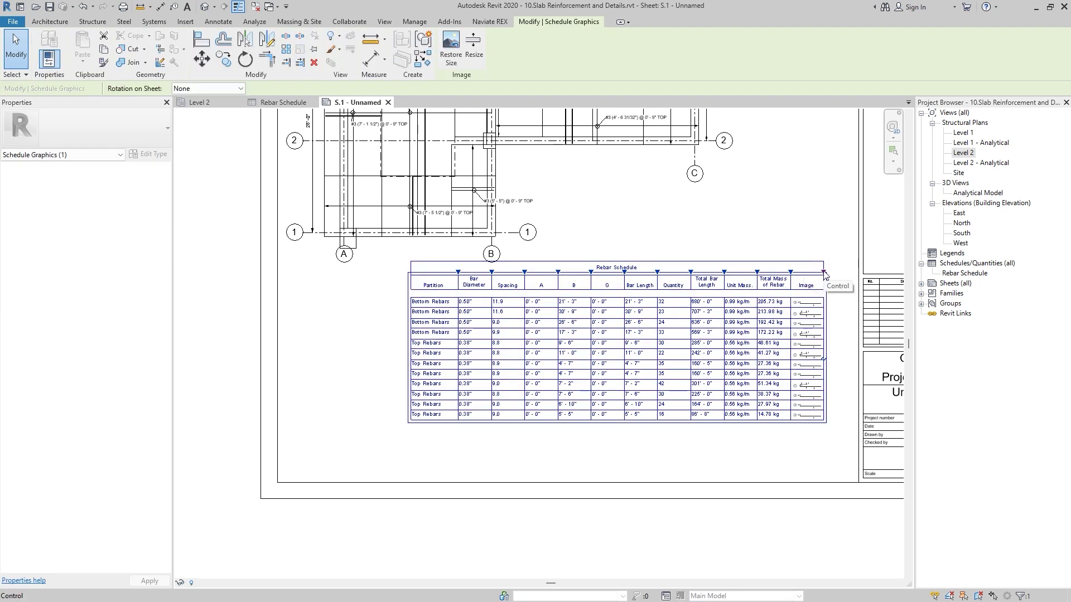
pyautogui.moveTo(824, 274); pyautogui.dragTo(843, 270)
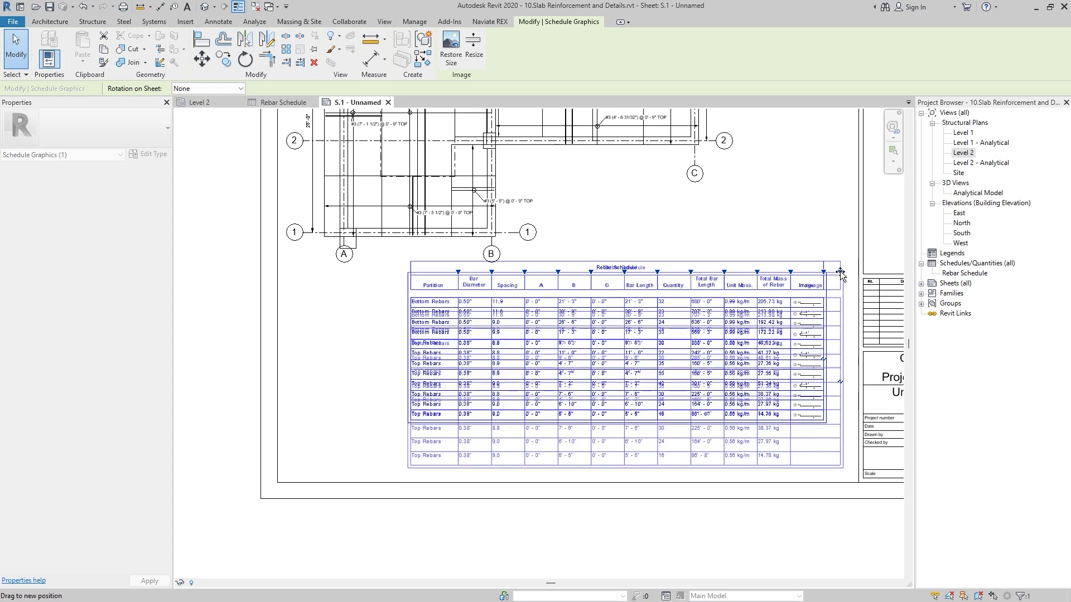
pyautogui.click(704, 222)
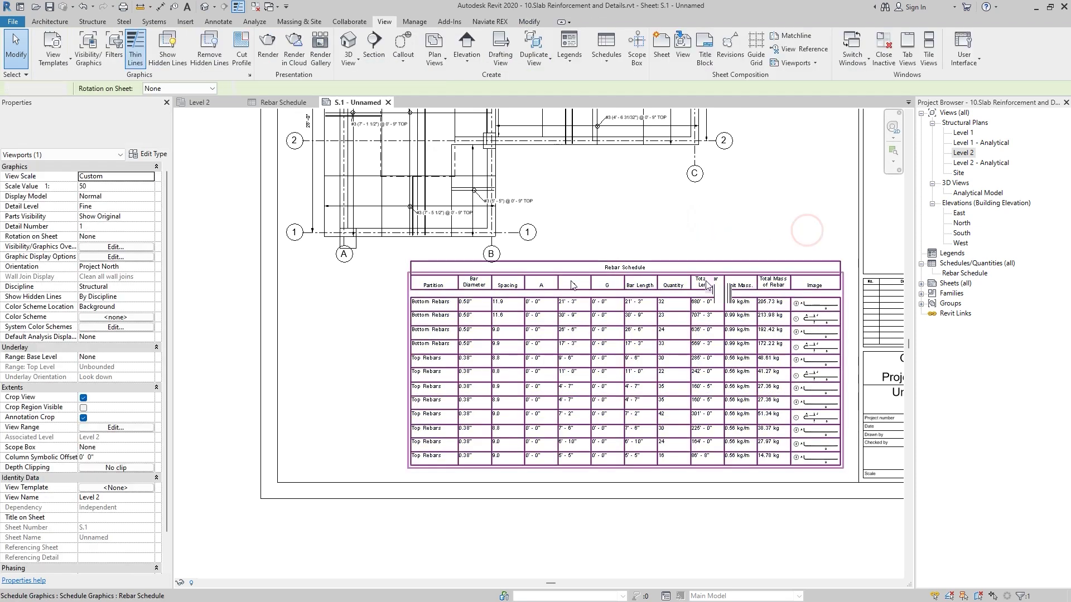
pyautogui.press('Escape')
pyautogui.press('z')
pyautogui.press('f')
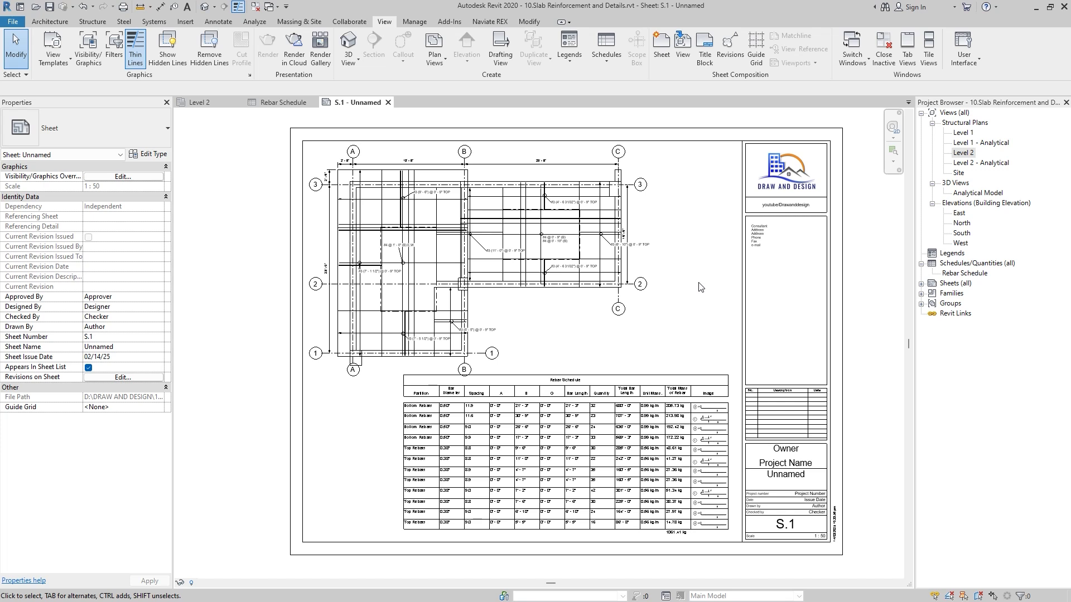